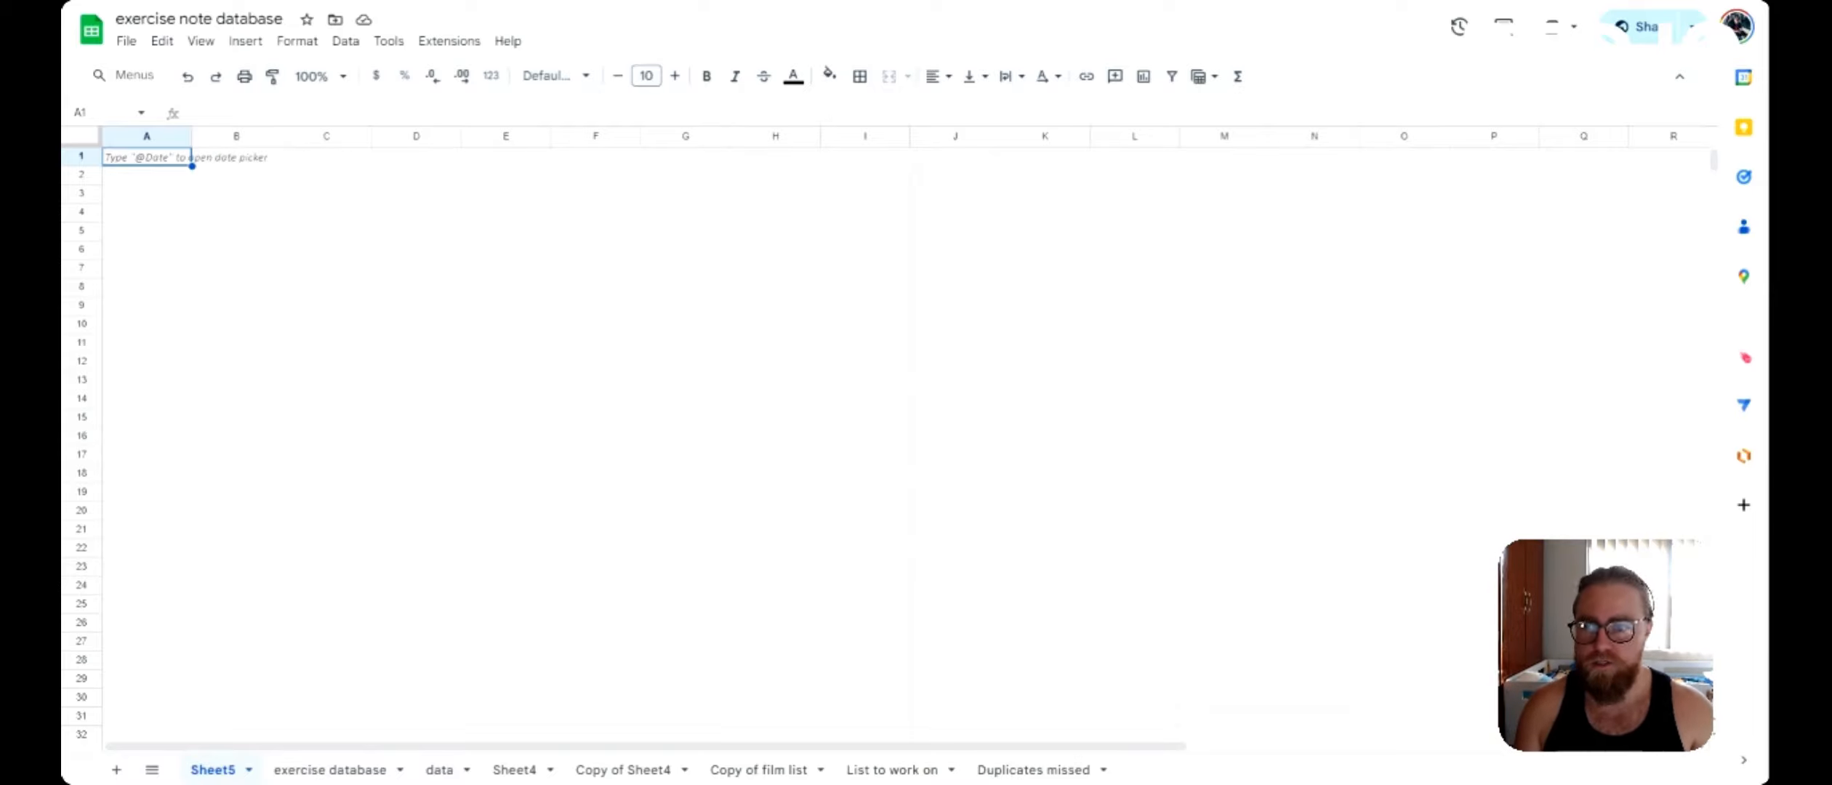
- Review the column headers of the exercise database sheet, from Exercise across to Ex id, and glance through its exercise rows
left_click(331, 770)
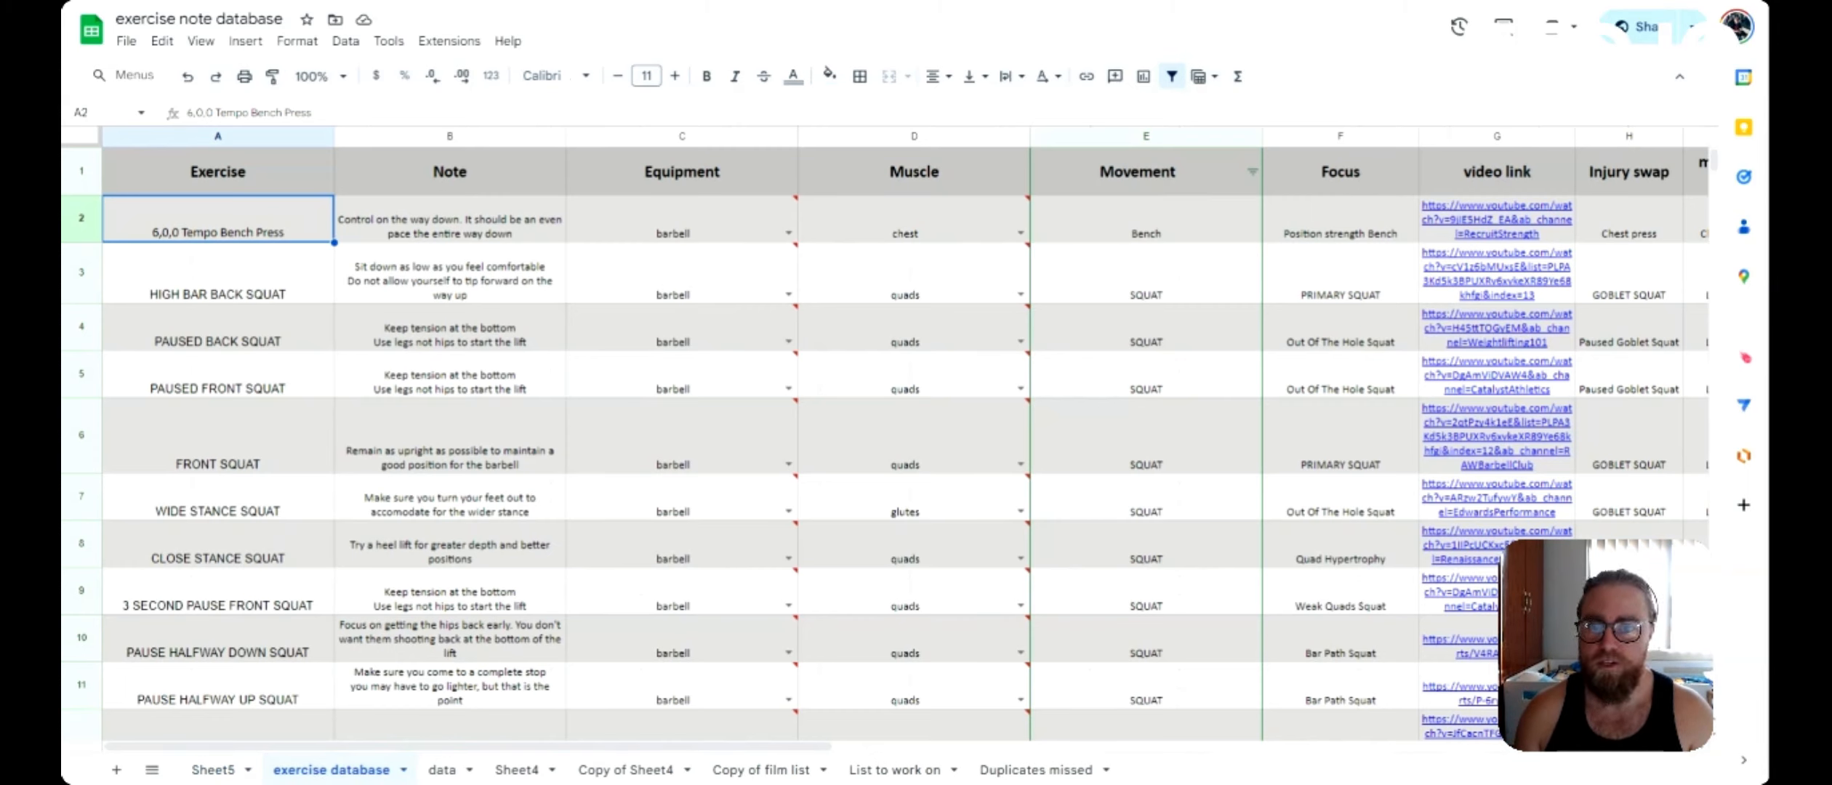
left_click(238, 180)
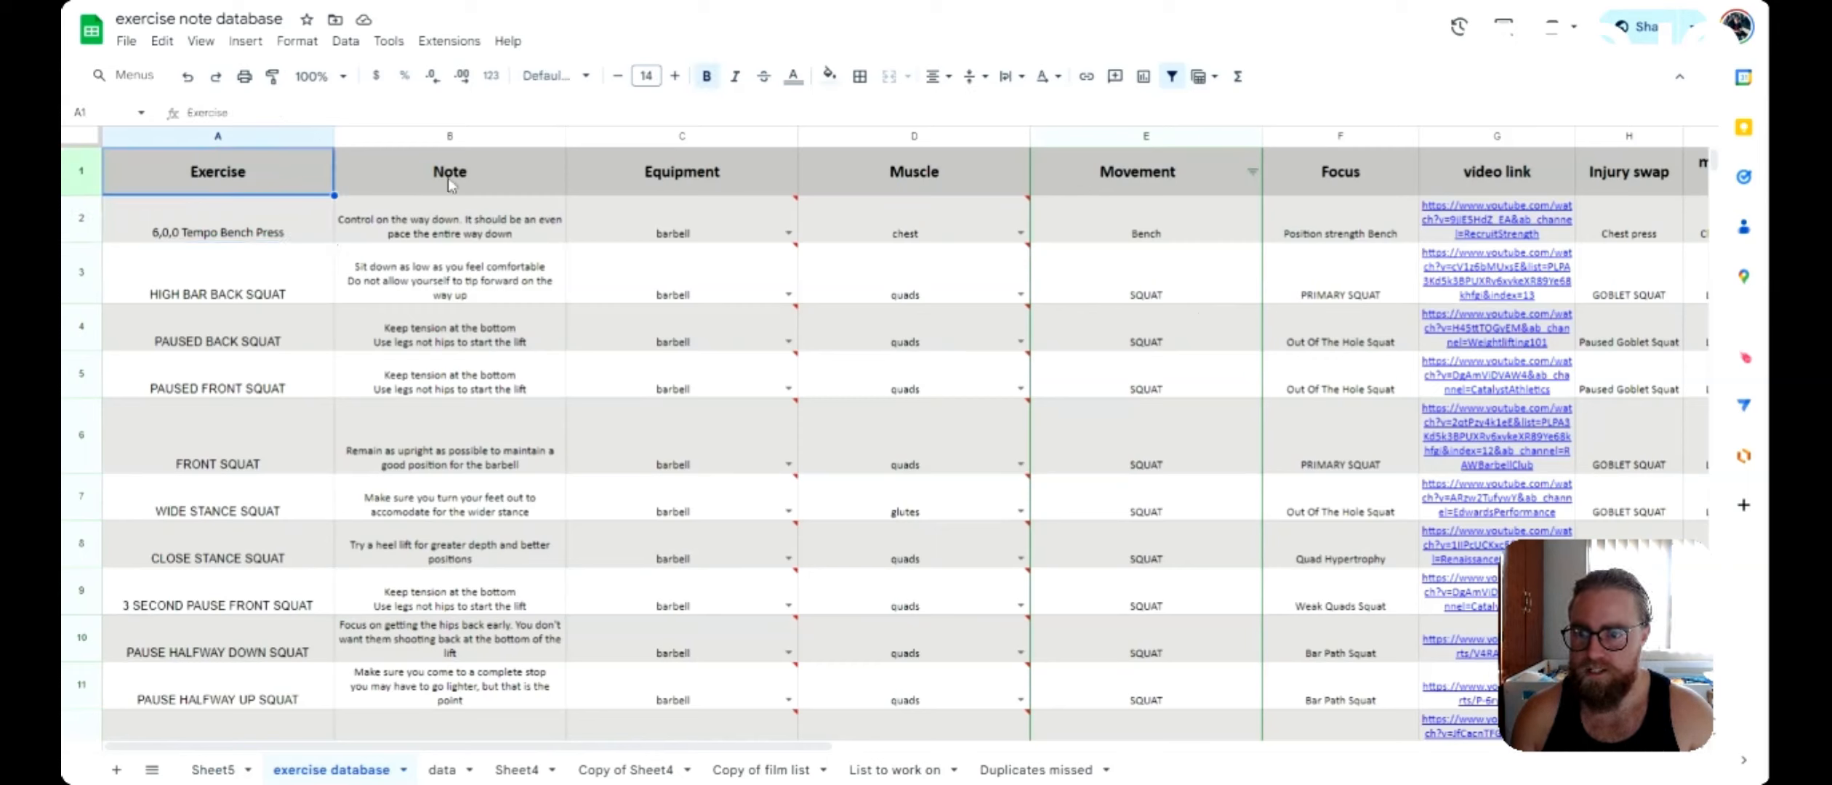
left_click(454, 188)
left_click(733, 177)
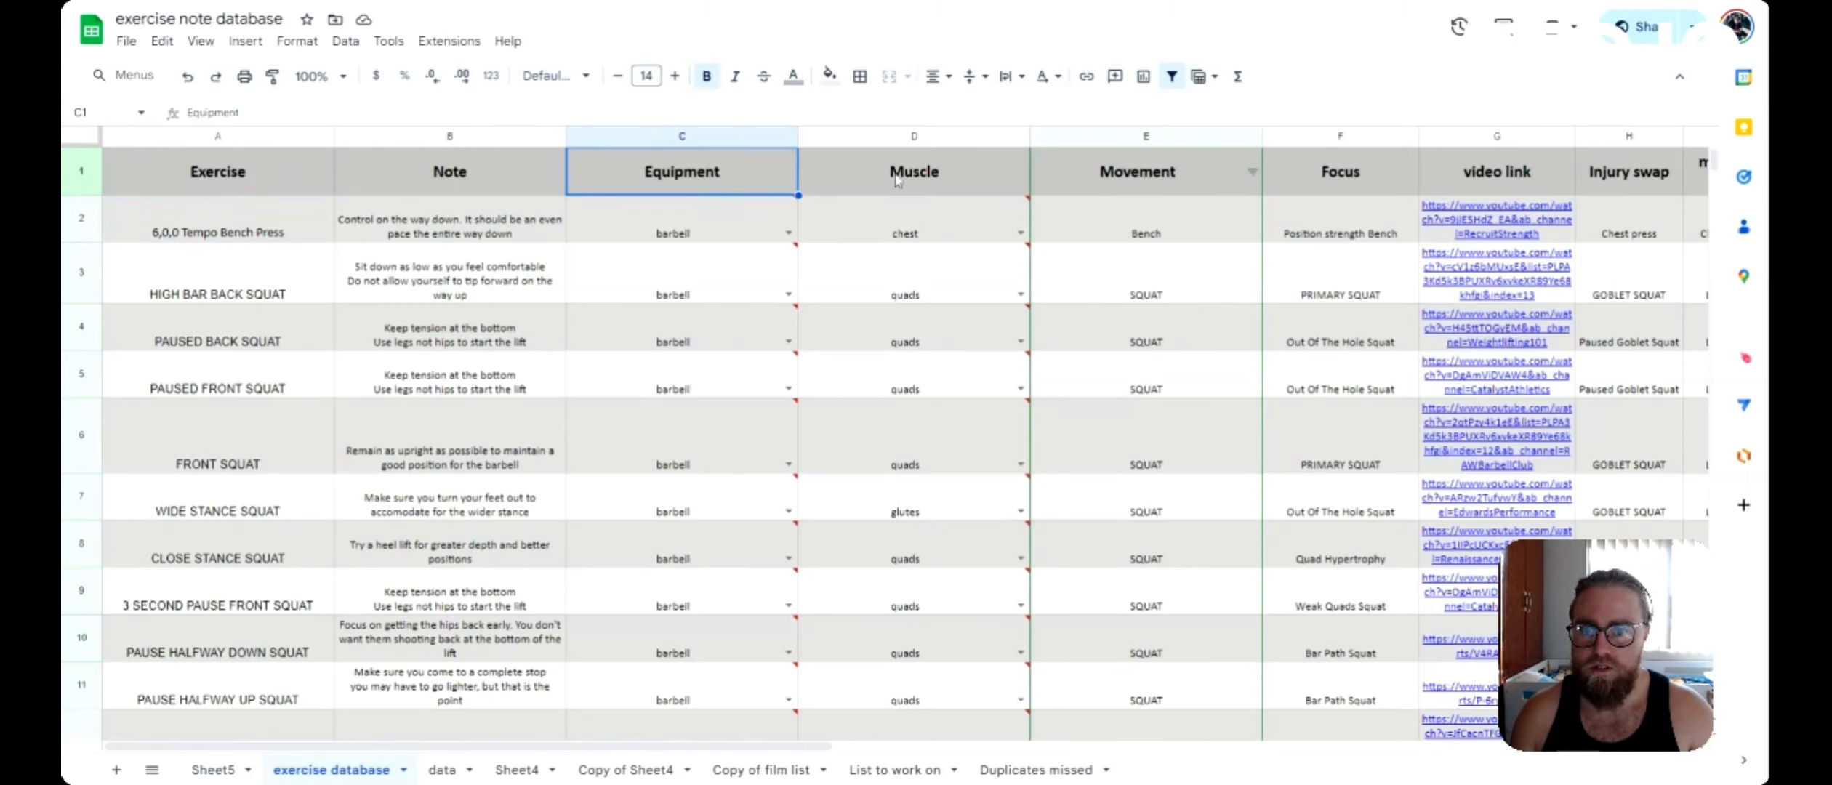
left_click(978, 181)
key("Right")
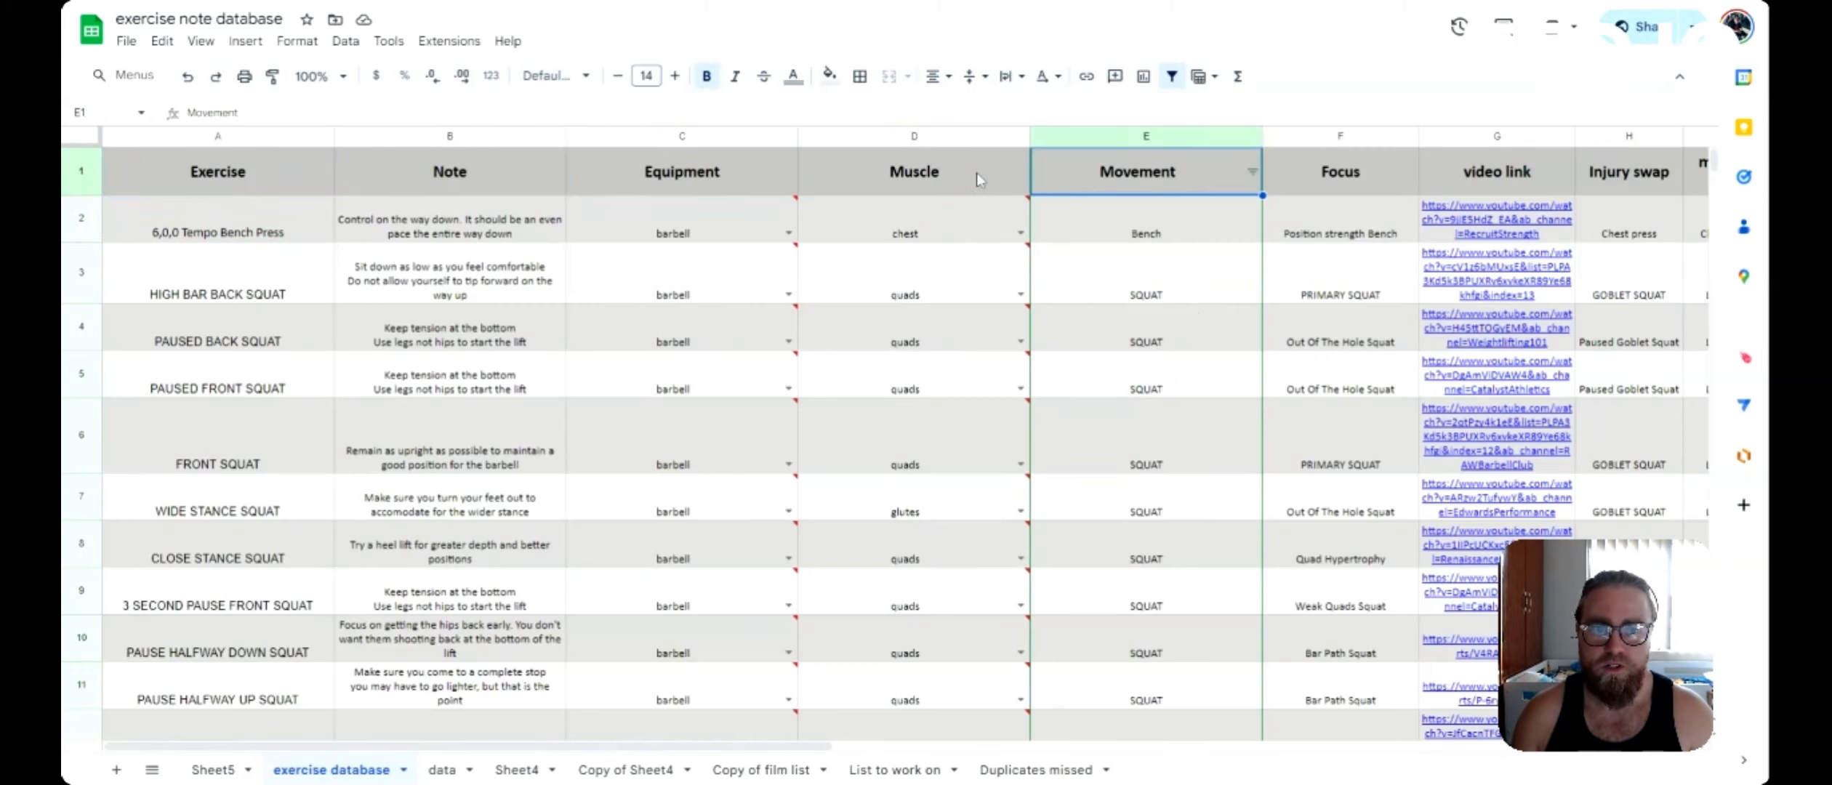
key("Right")
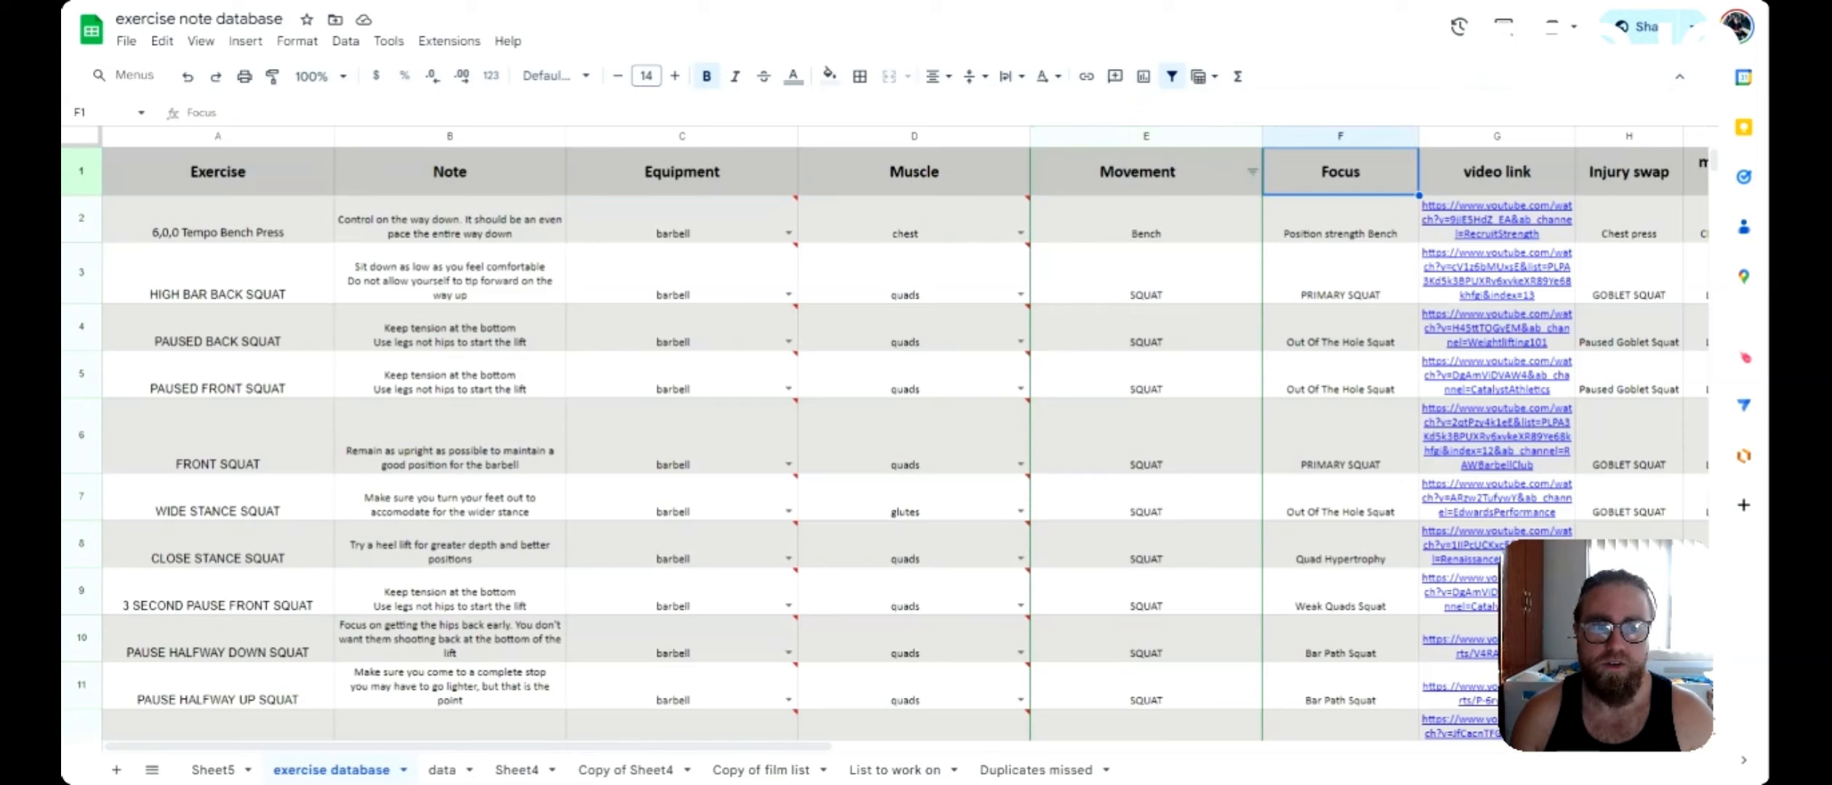
key("Right")
key("Right")
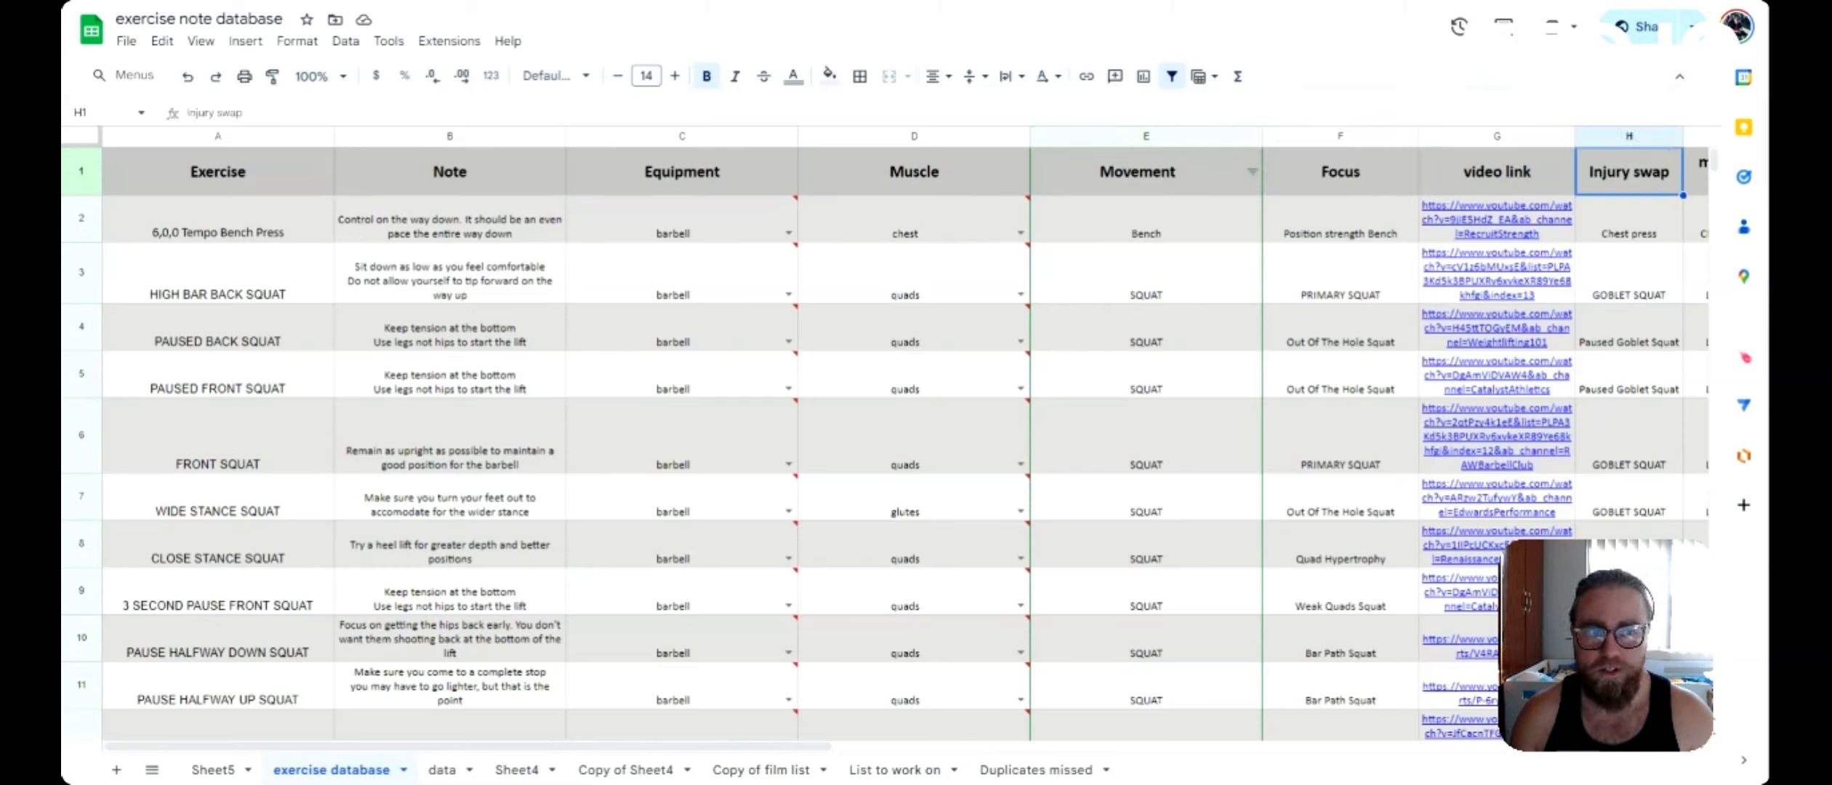
key("Right")
key("Right")
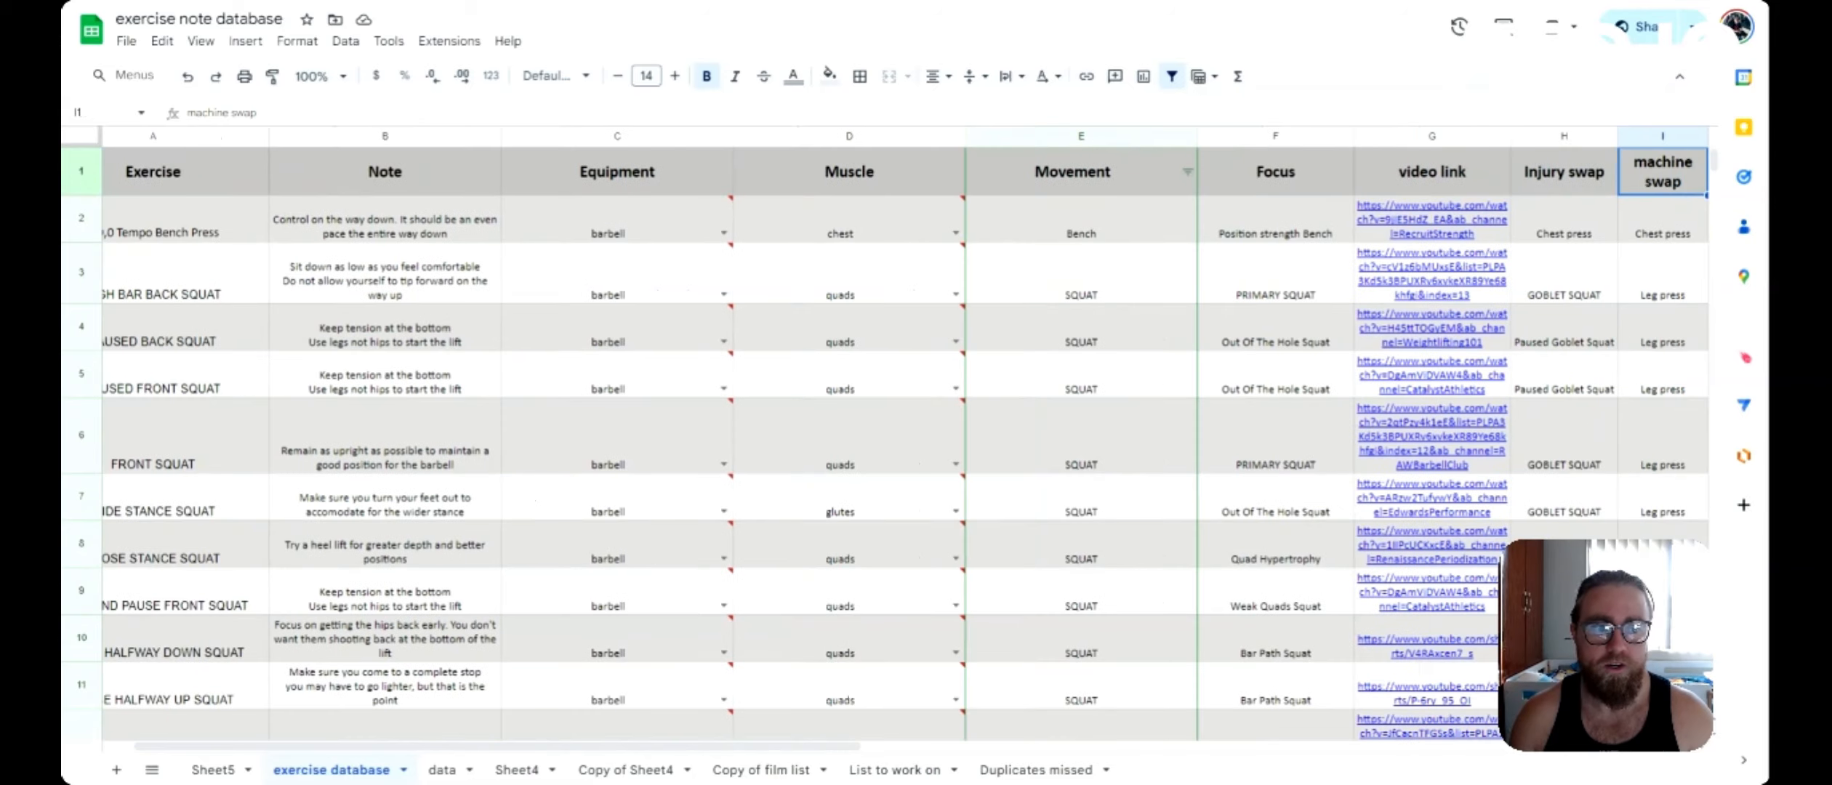
key("Right")
key("Right")
key("Right")
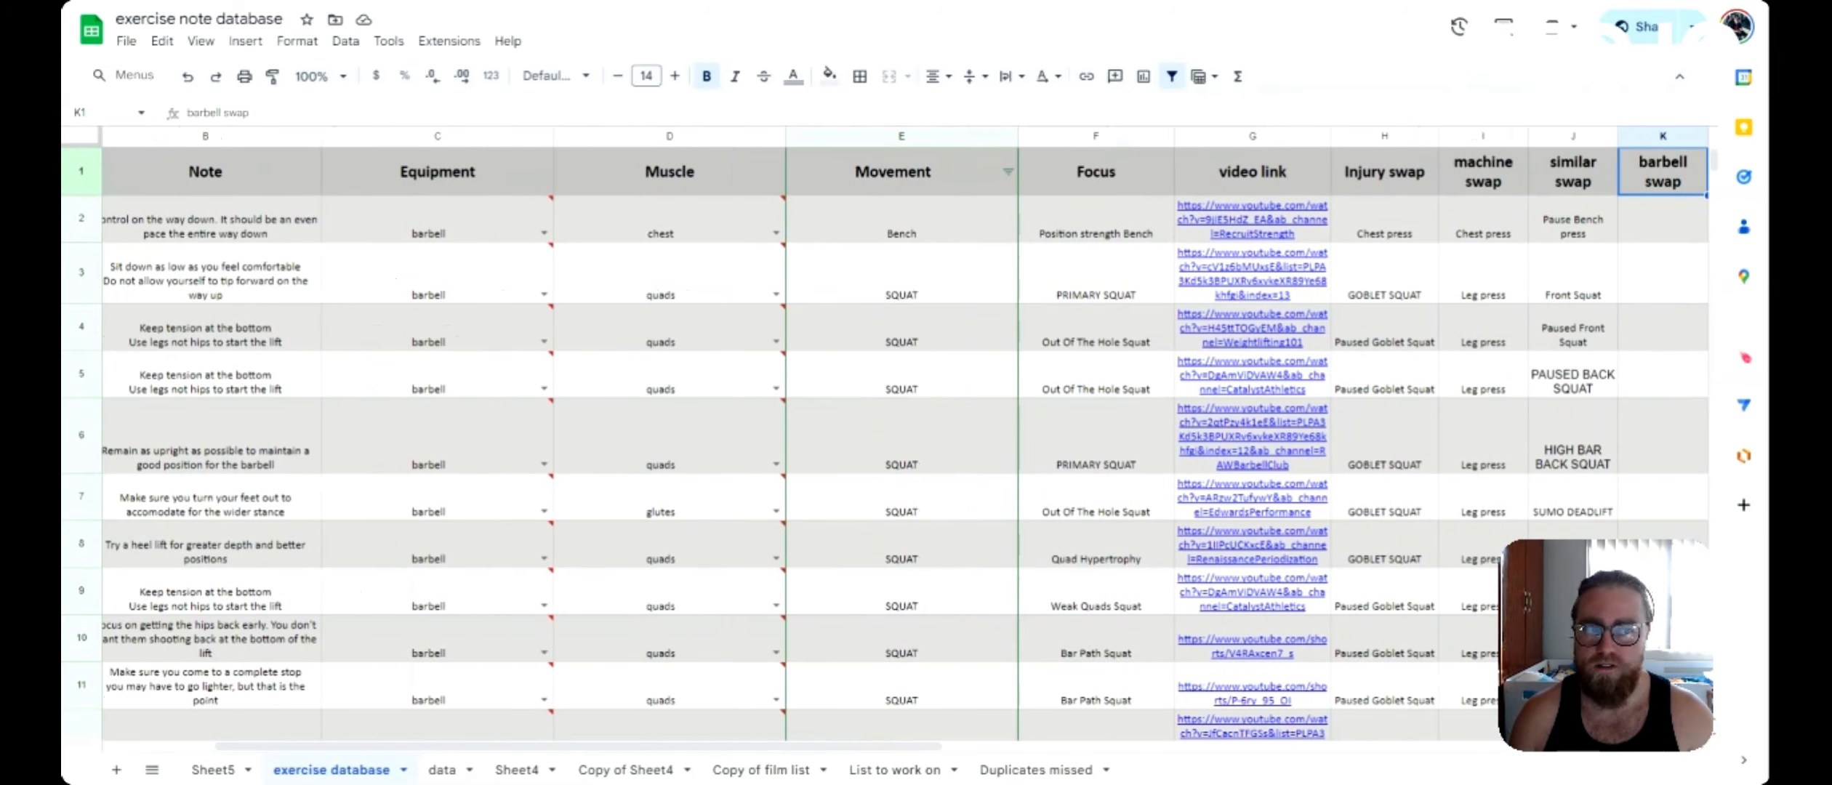
key("Right")
key("Right")
key("Right")
key("Right")
key("Right")
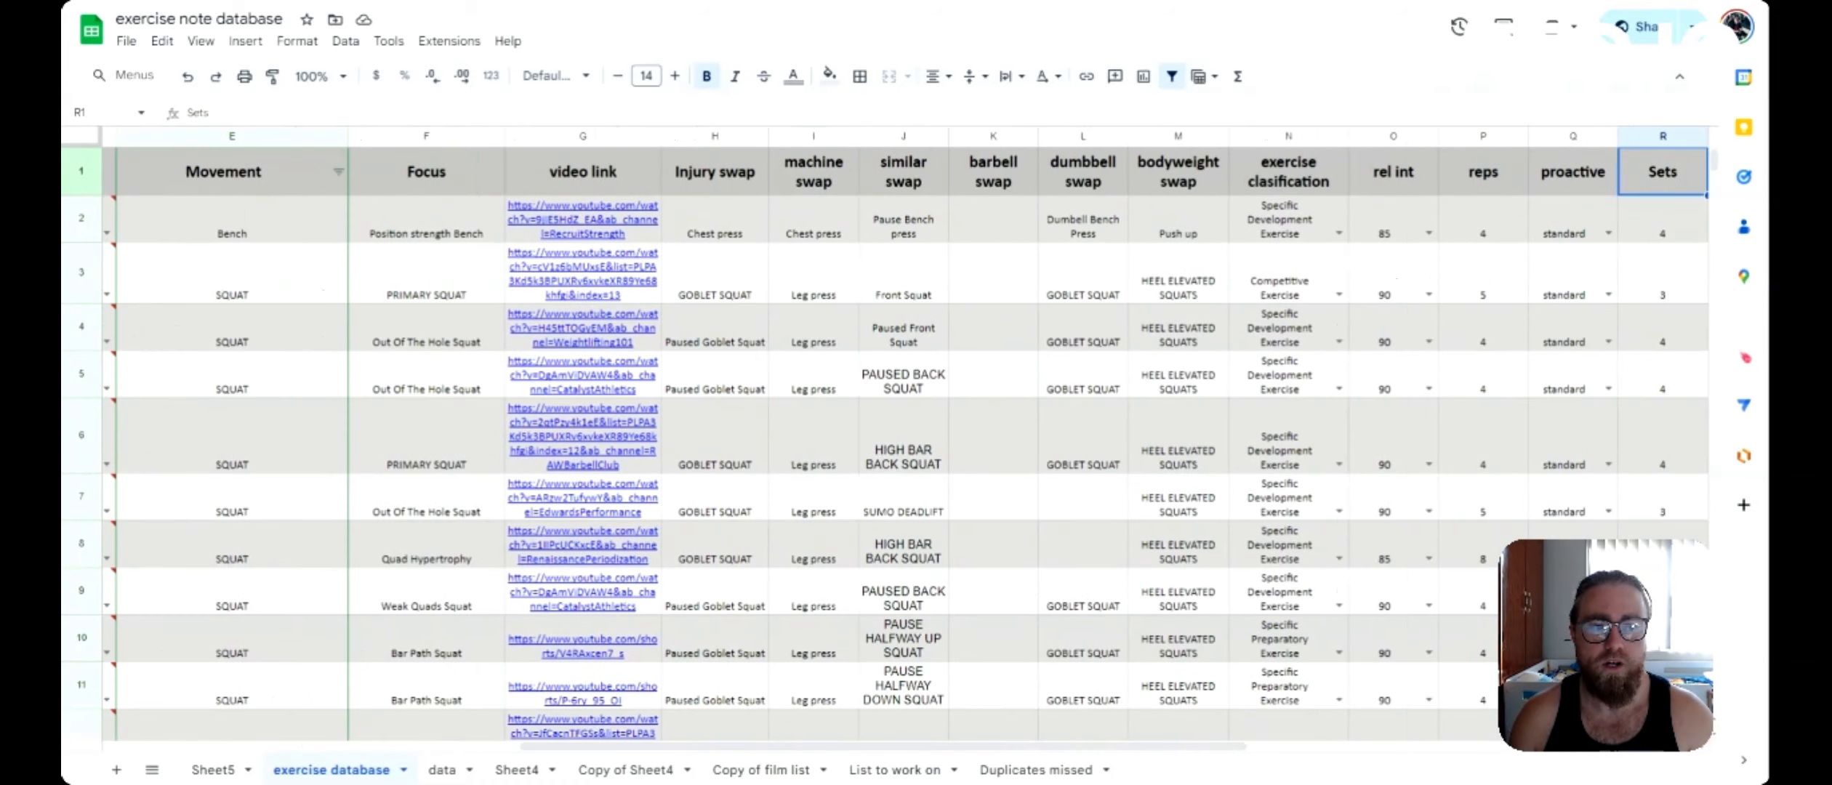
key("Right")
key("Right")
key("Left")
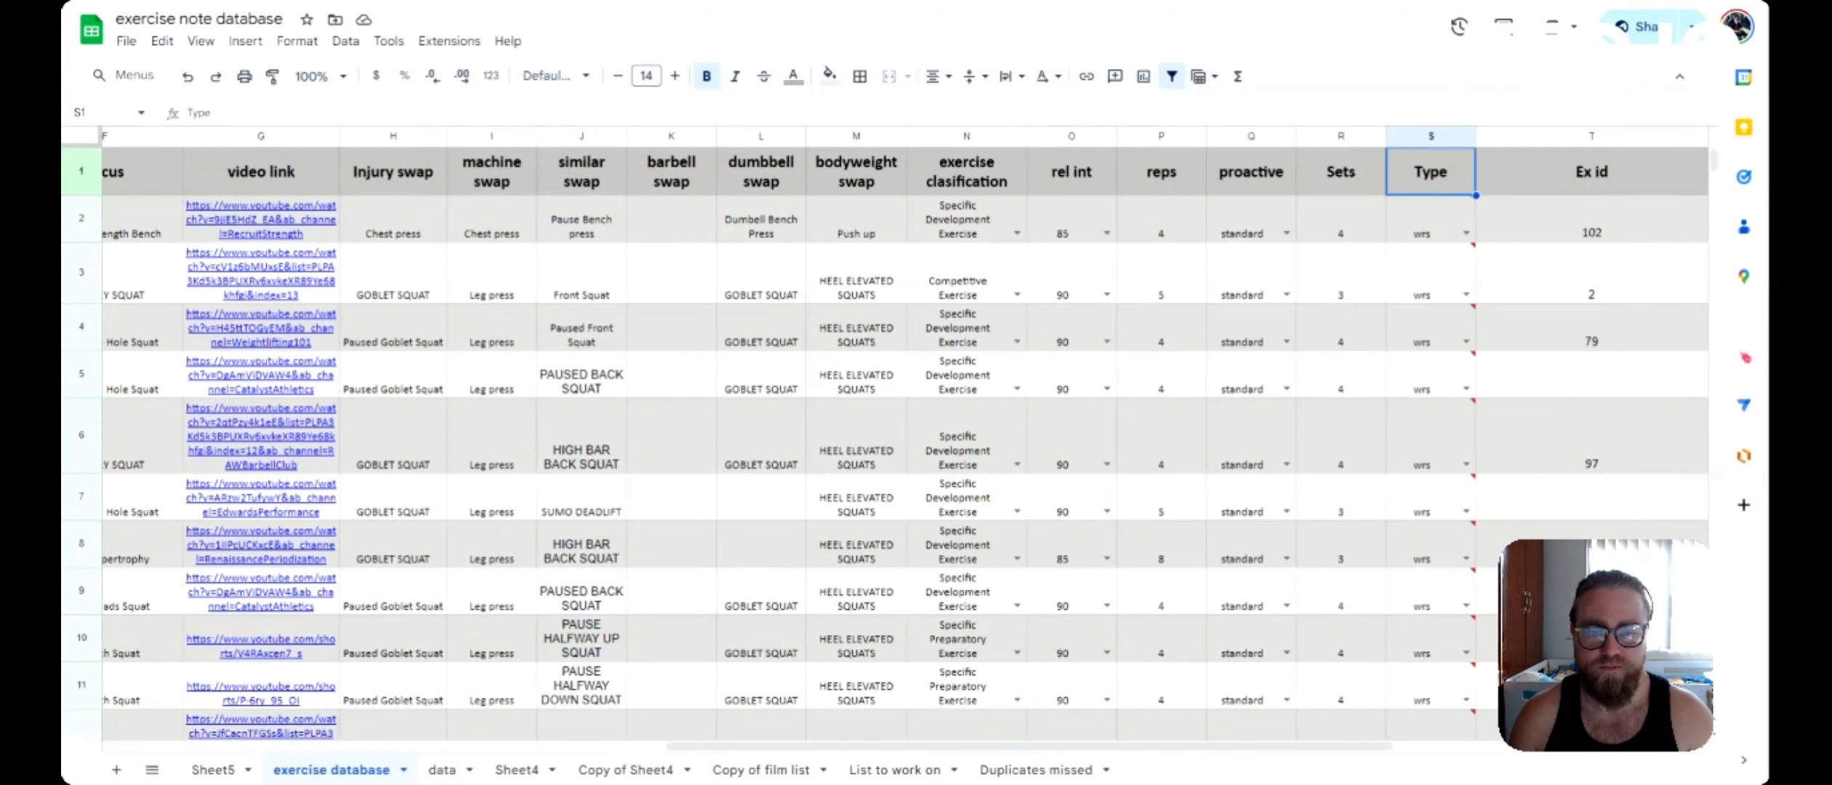
key("ctrl+Left")
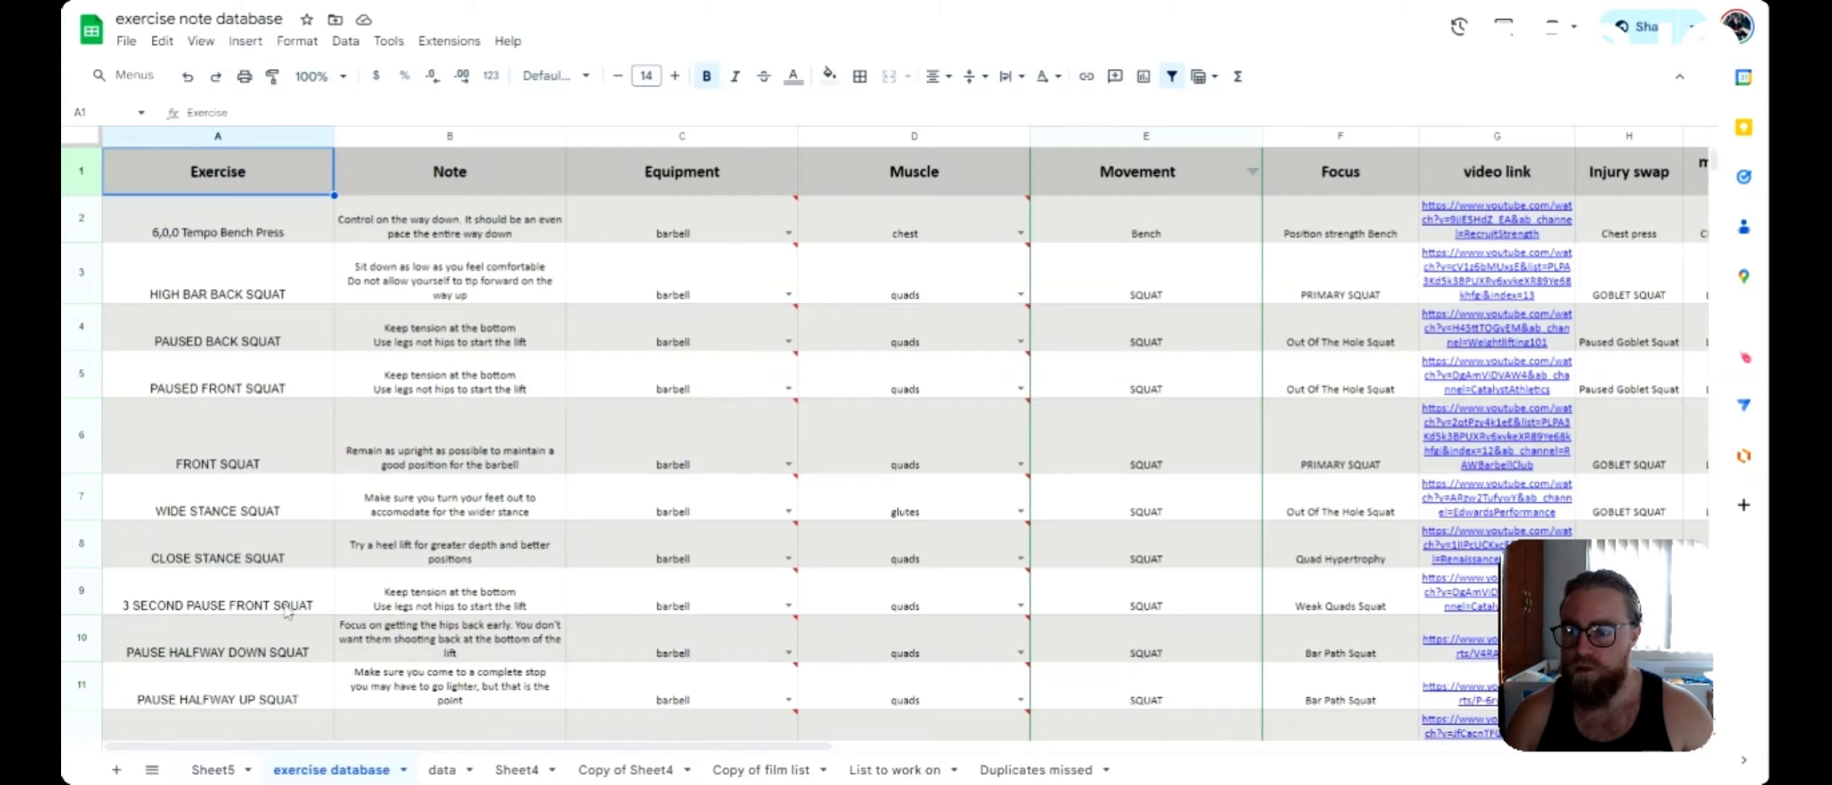
scroll(290, 601, "down", 3)
scroll(291, 577, "up", 3)
- Apply alternating colors with the default grey style and a header to all of Sheet5, range 1:1000
left_click(214, 770)
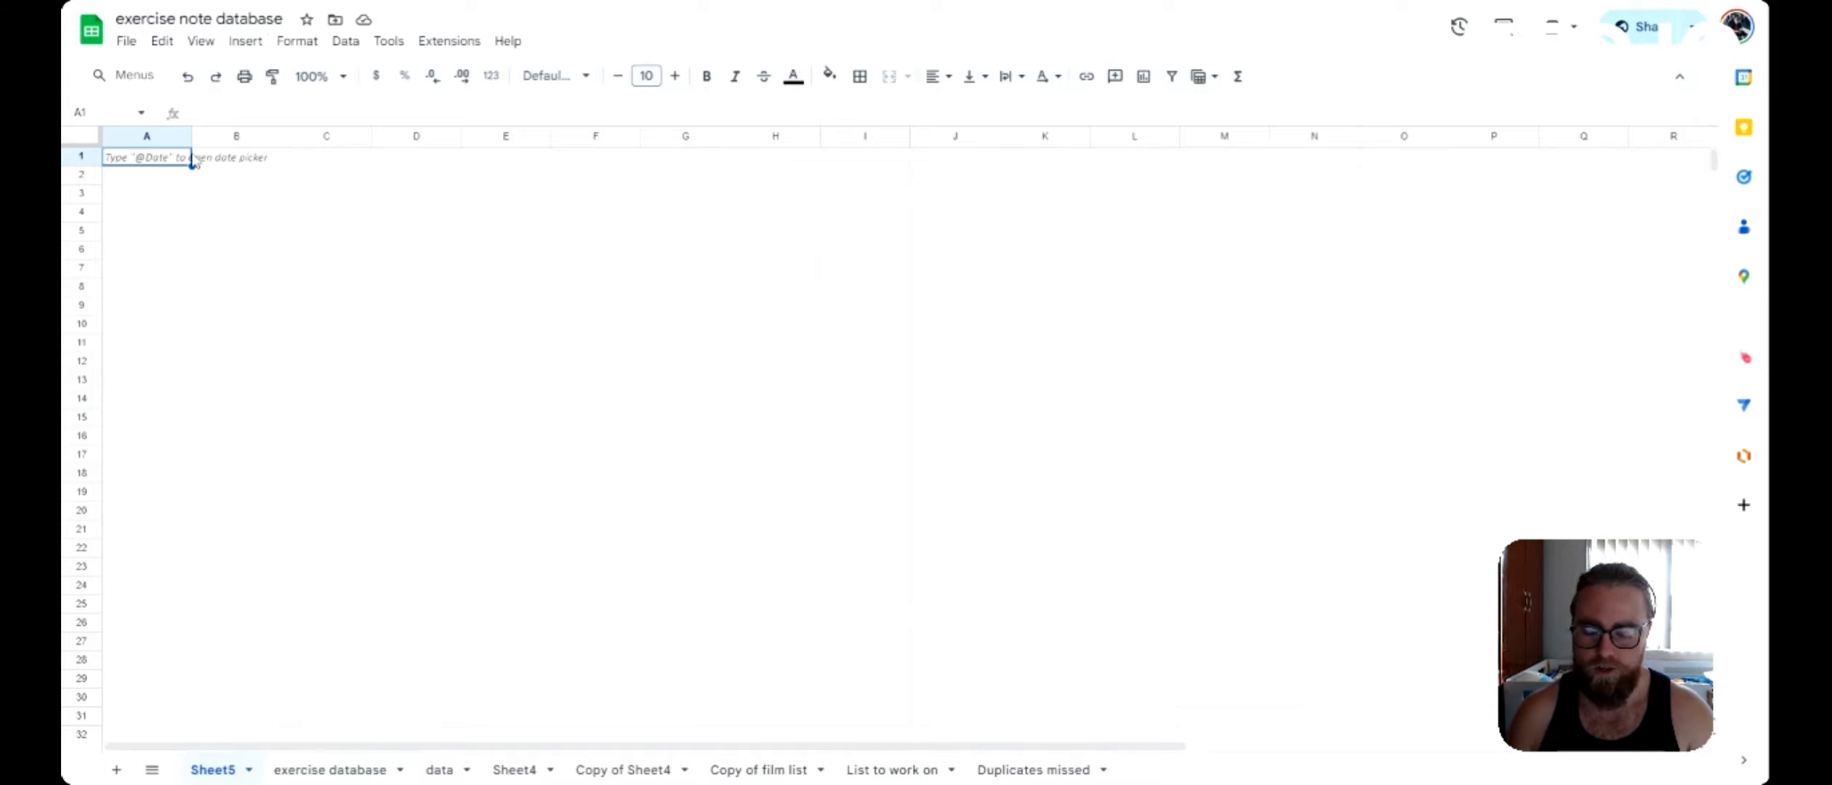
left_click(314, 45)
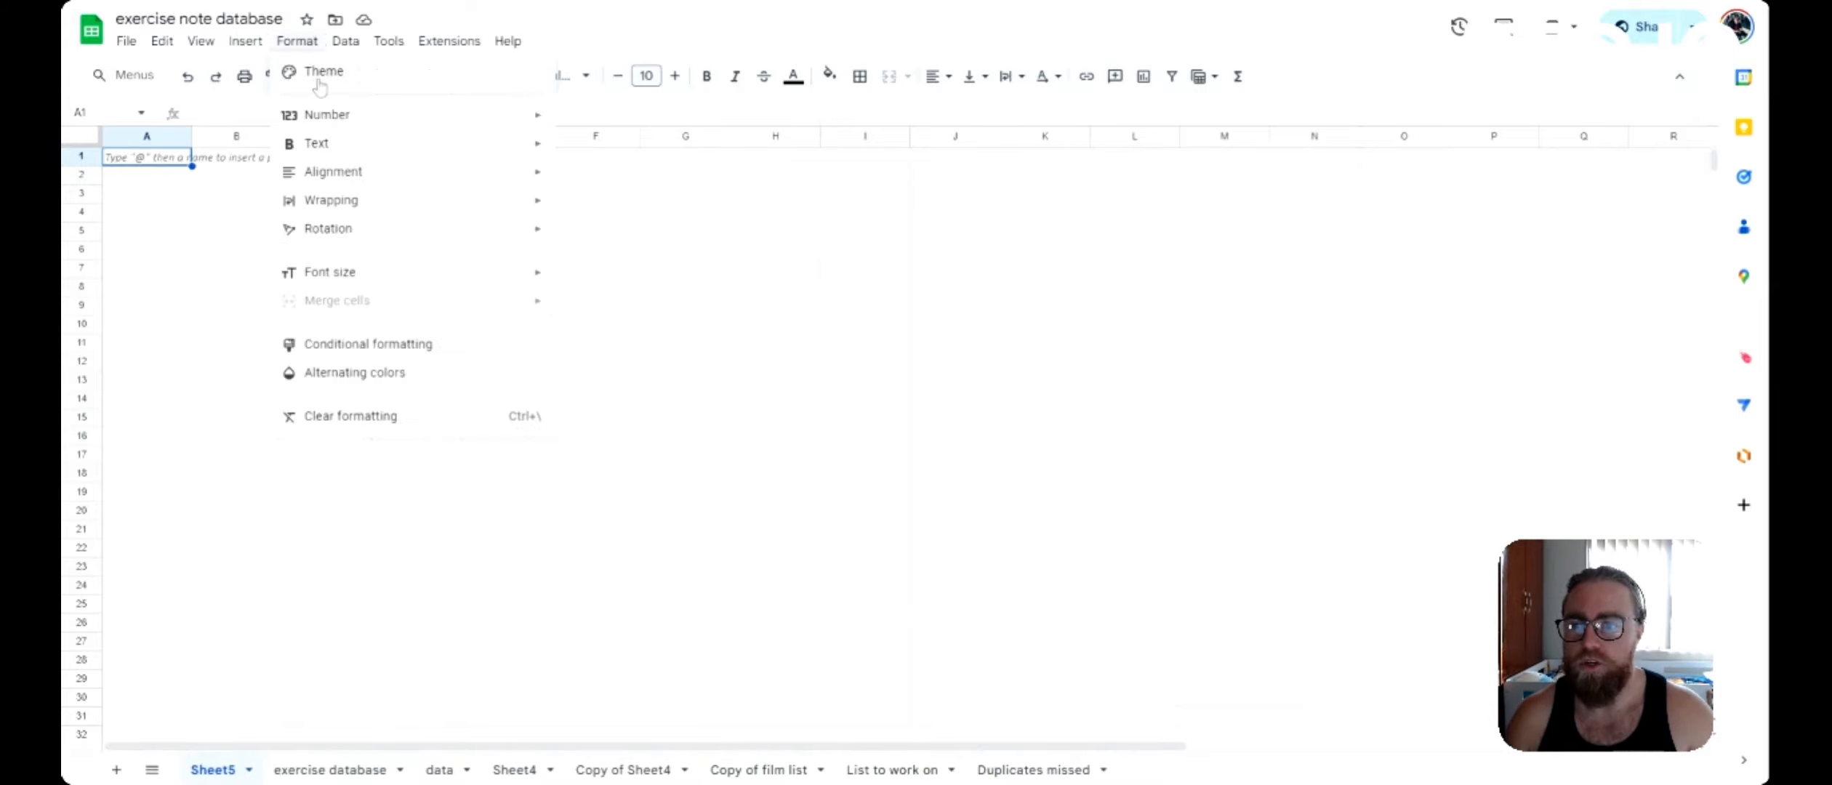
left_click(387, 383)
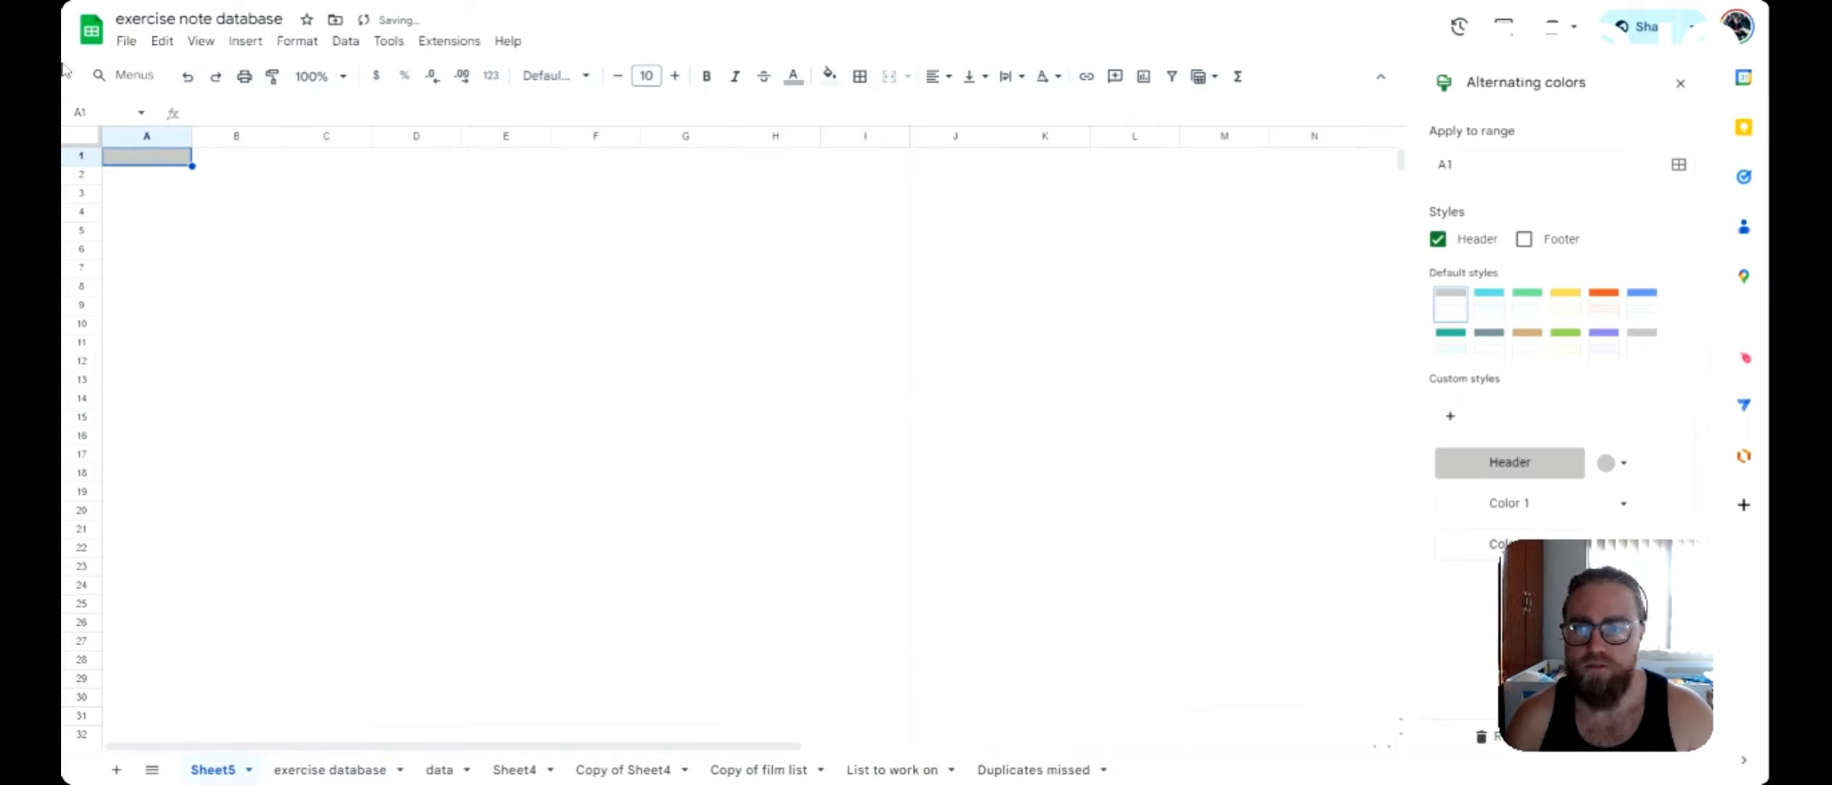
left_click(88, 138)
left_click(1678, 166)
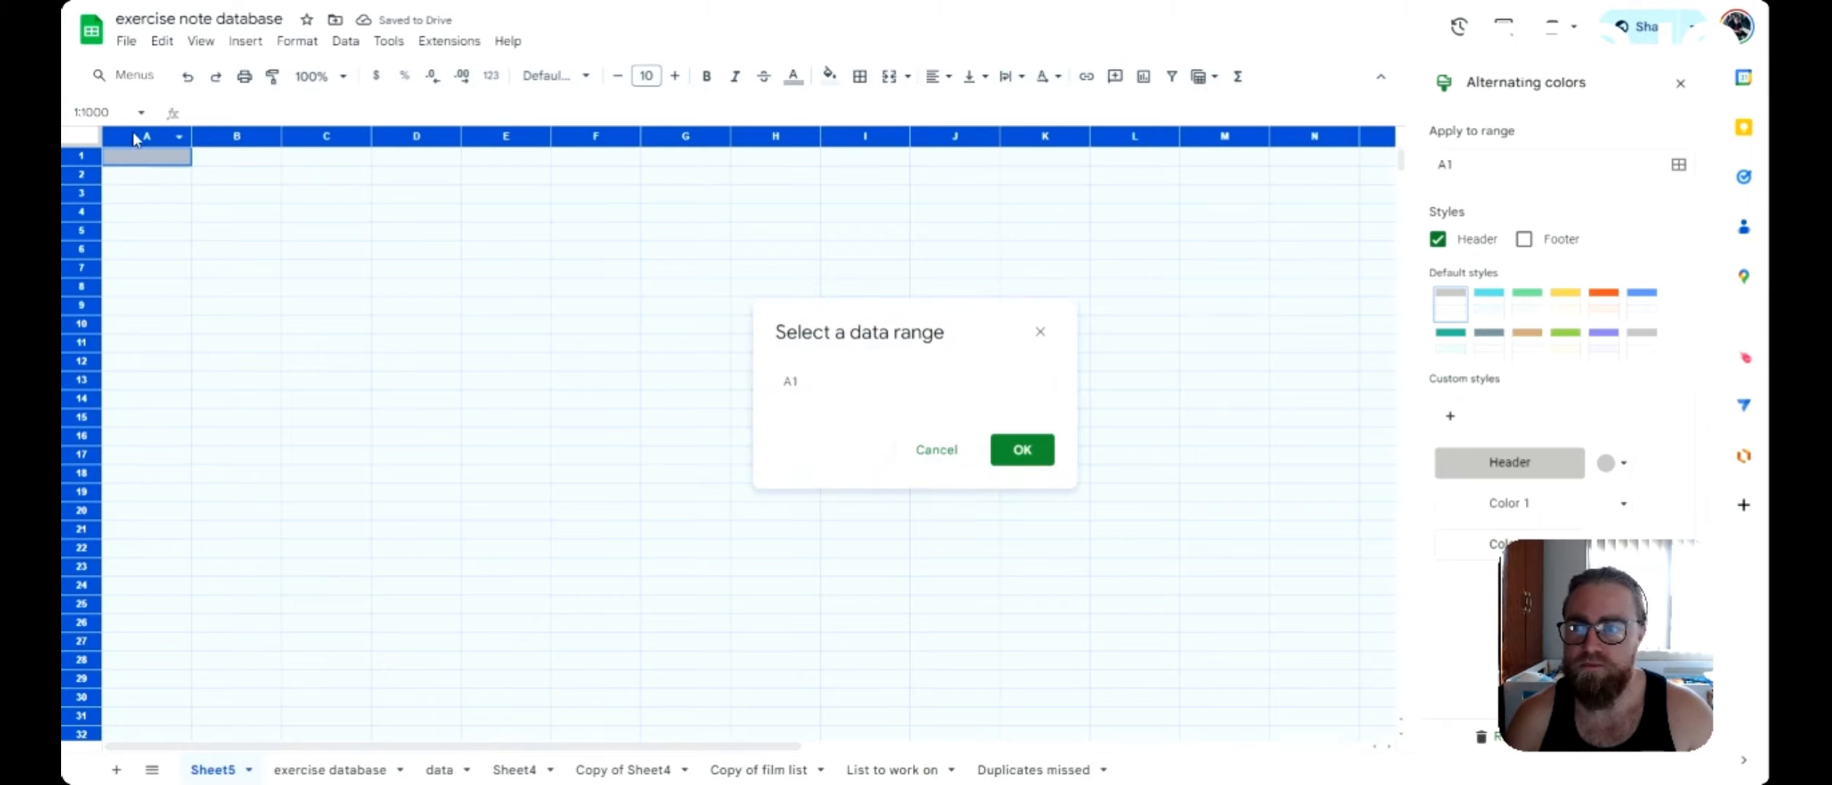
left_click(92, 138)
left_click(1018, 444)
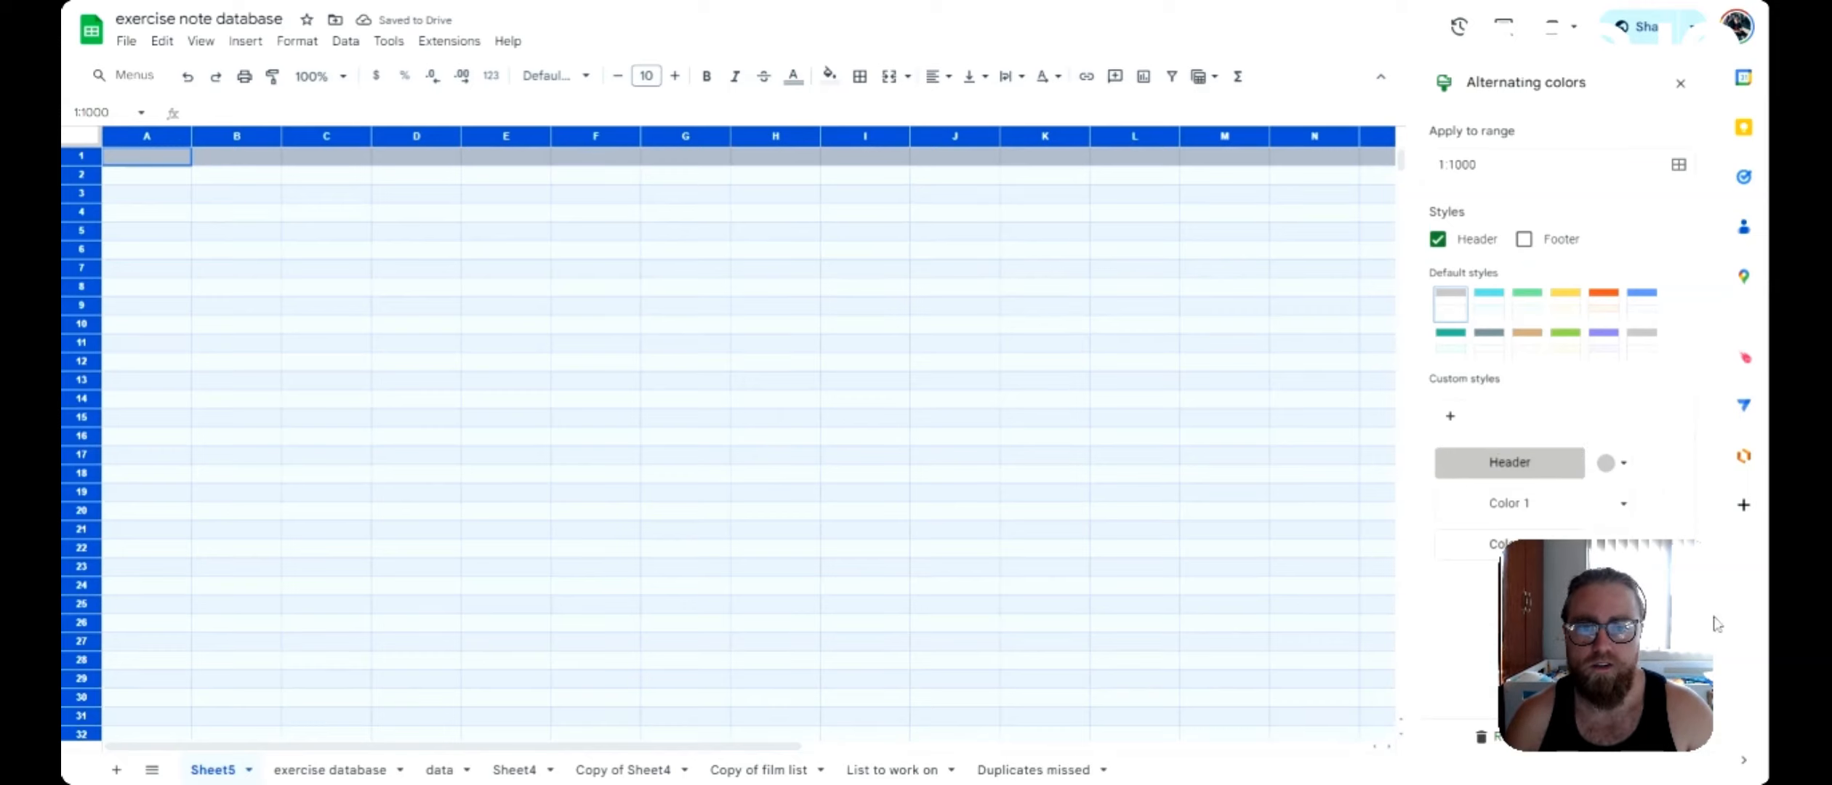
left_click(1680, 83)
left_click(687, 380)
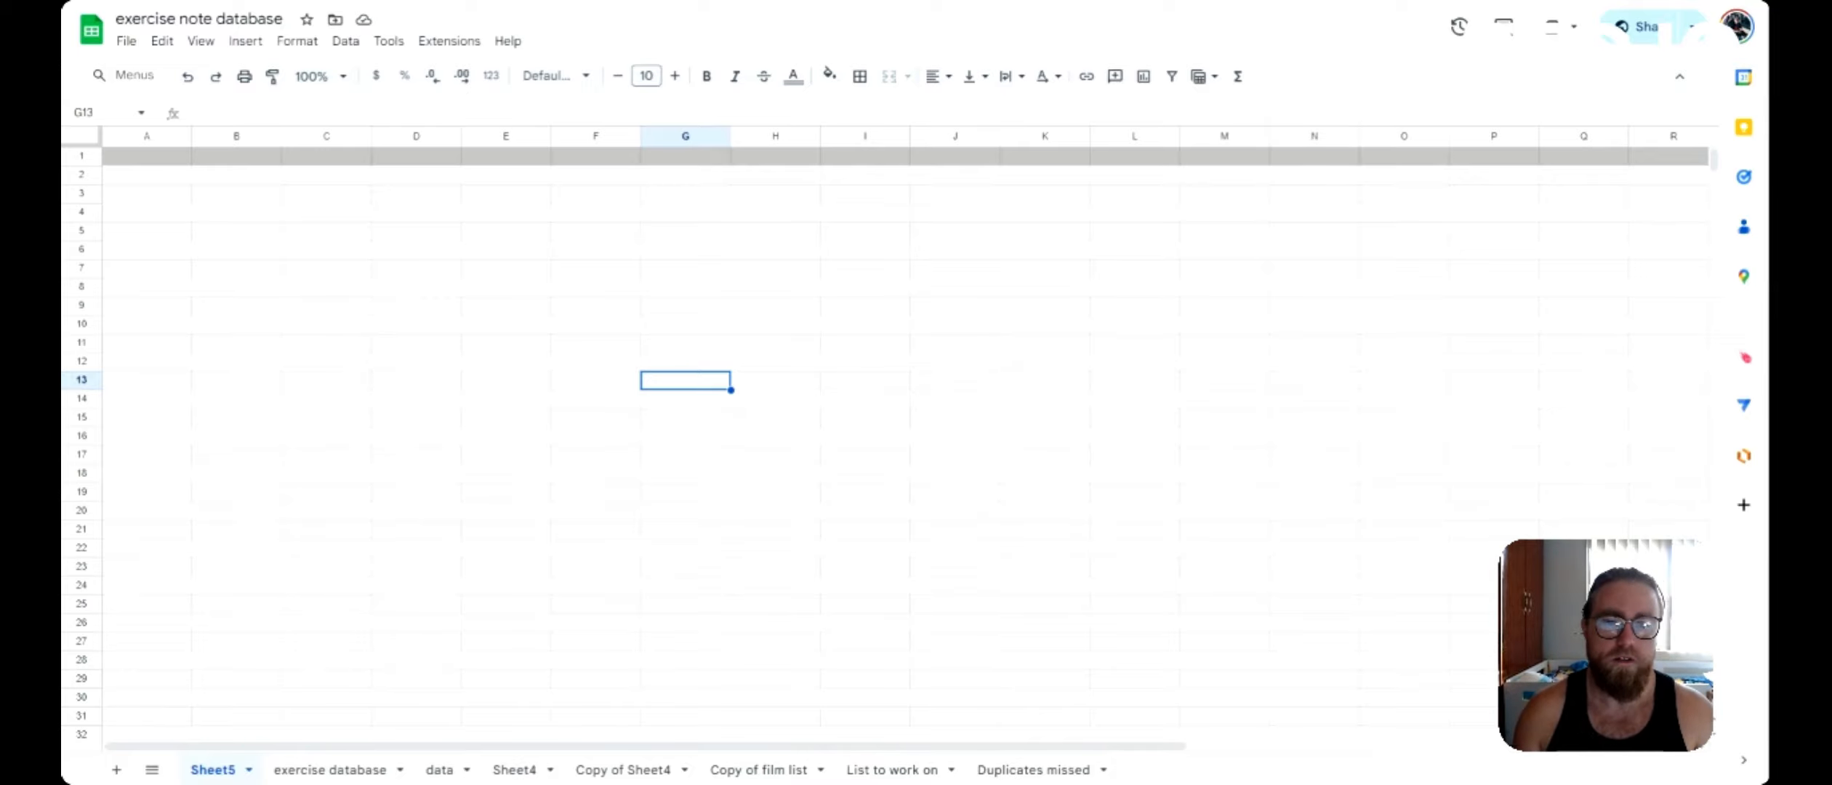
left_click(75, 159)
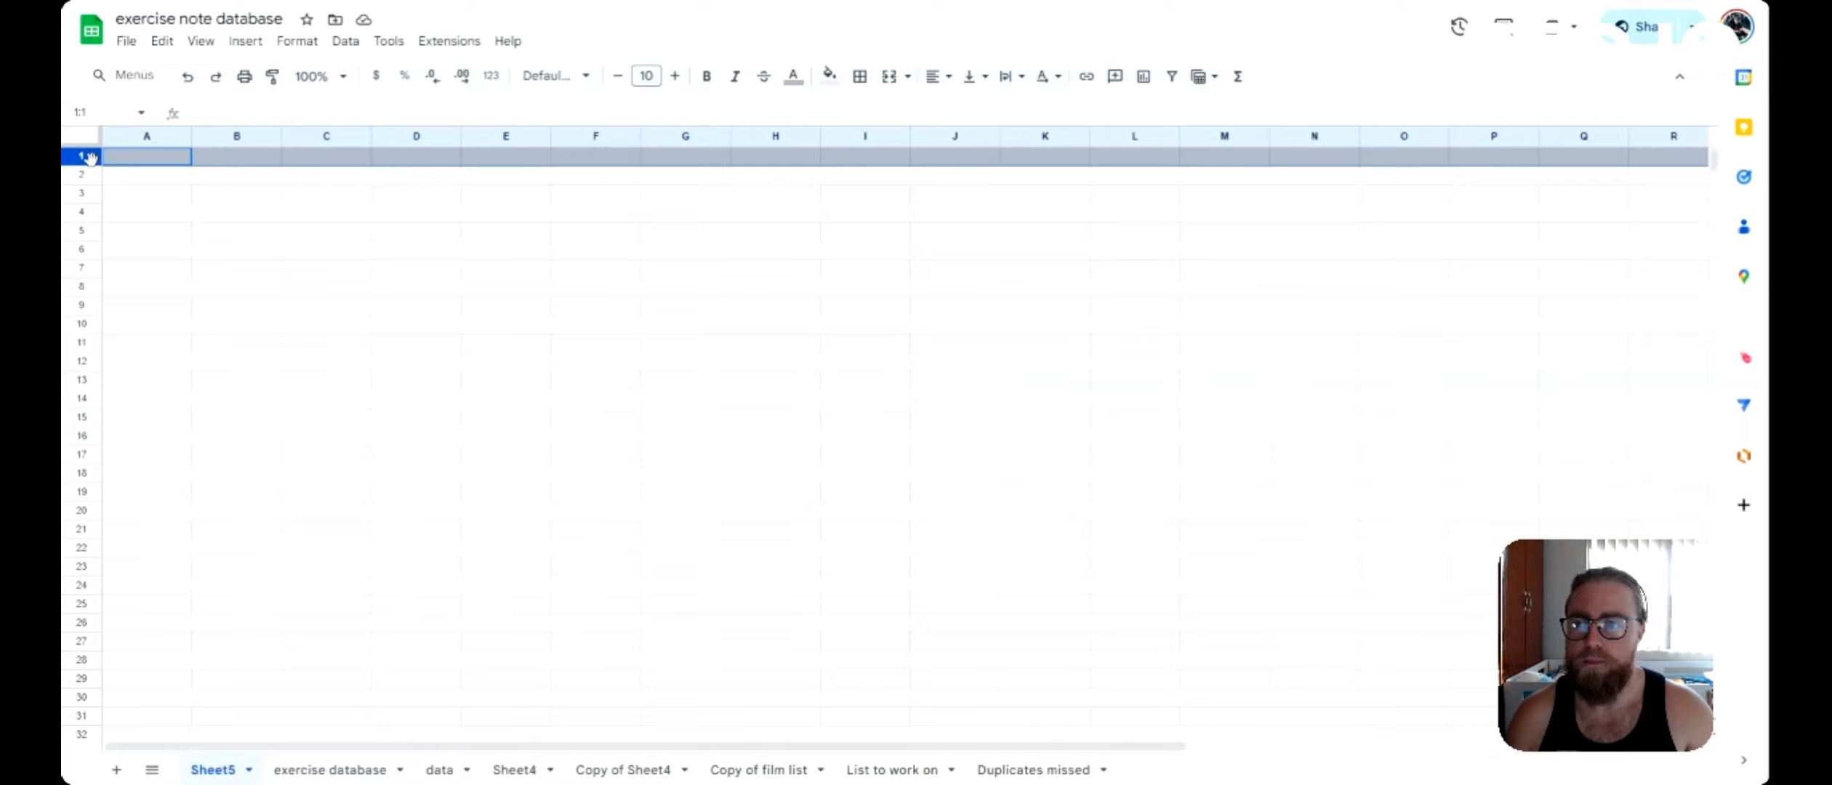
left_click(138, 138)
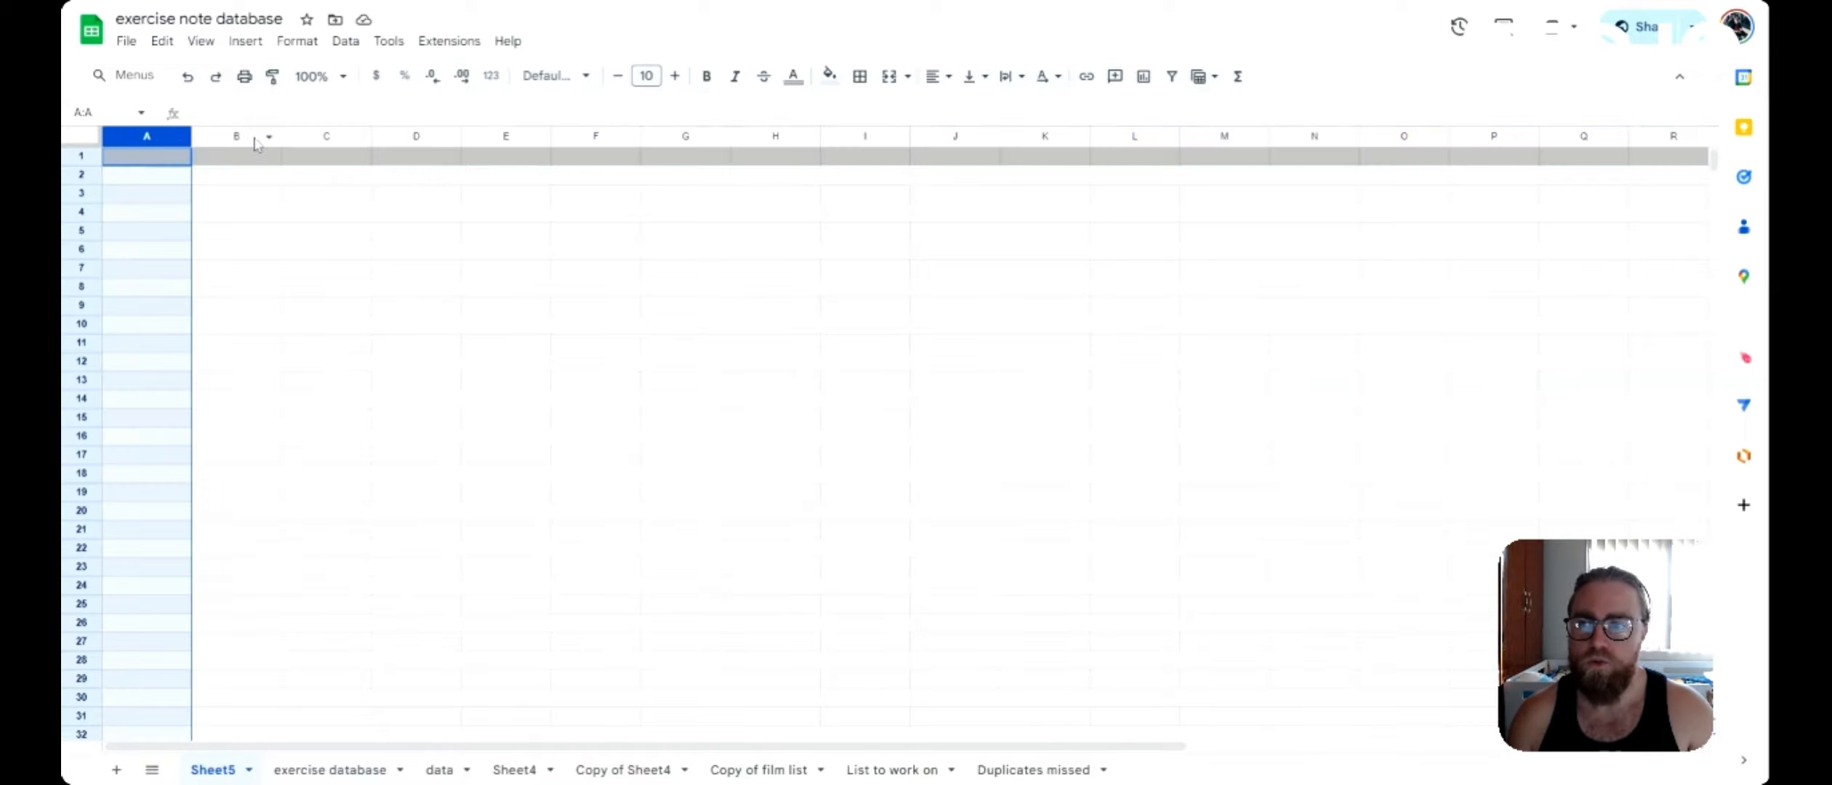
left_click(240, 139)
left_click(352, 137)
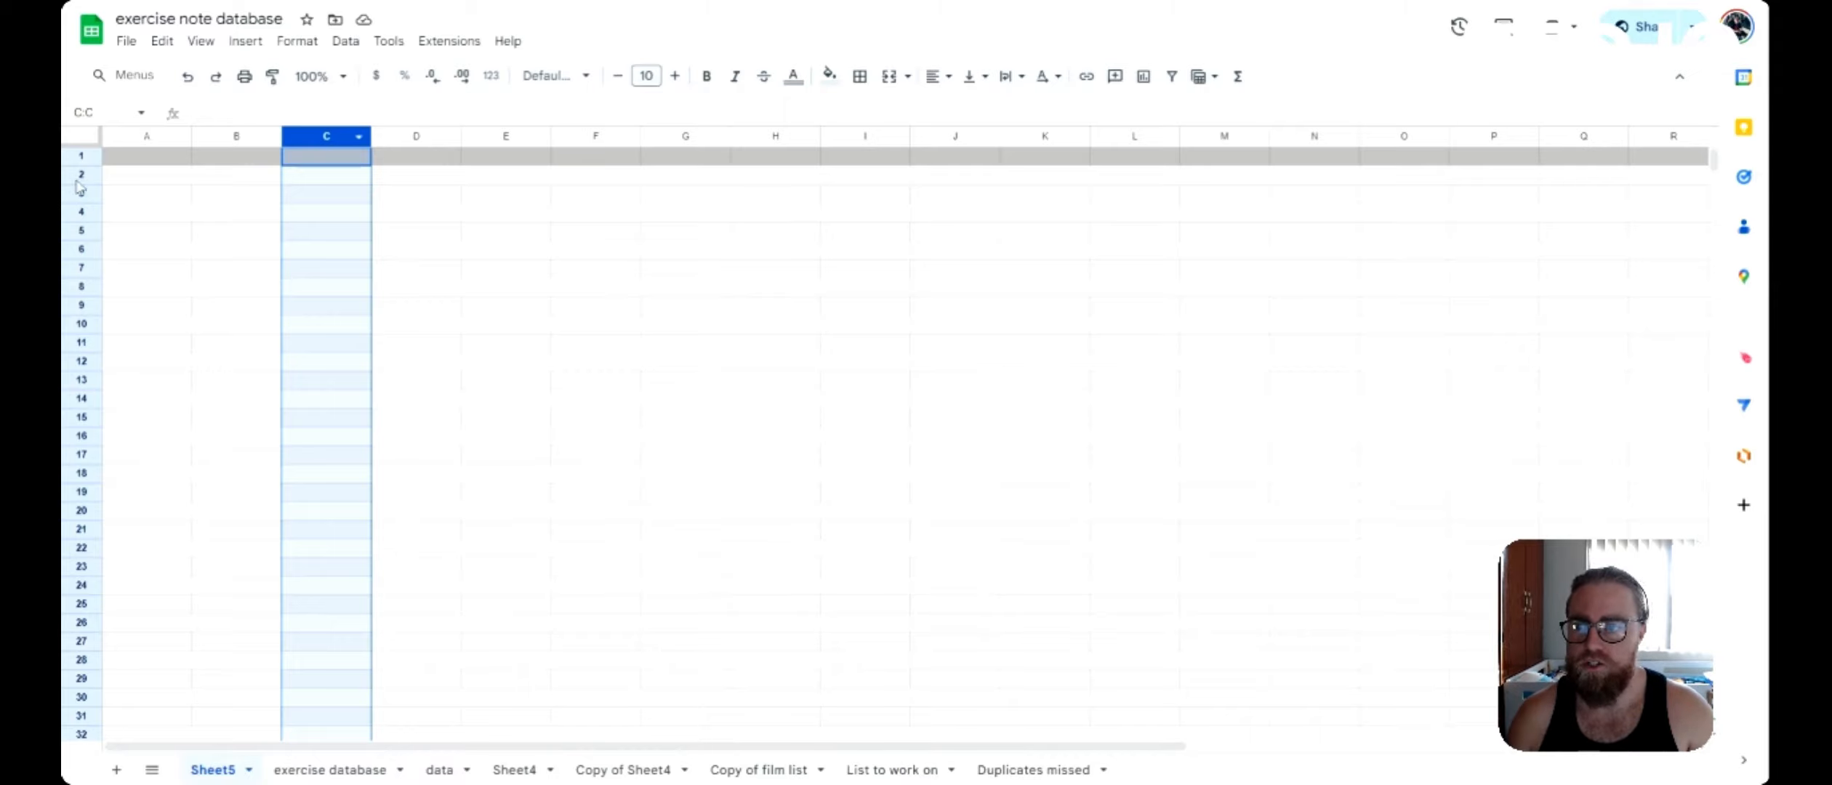
left_click(84, 160)
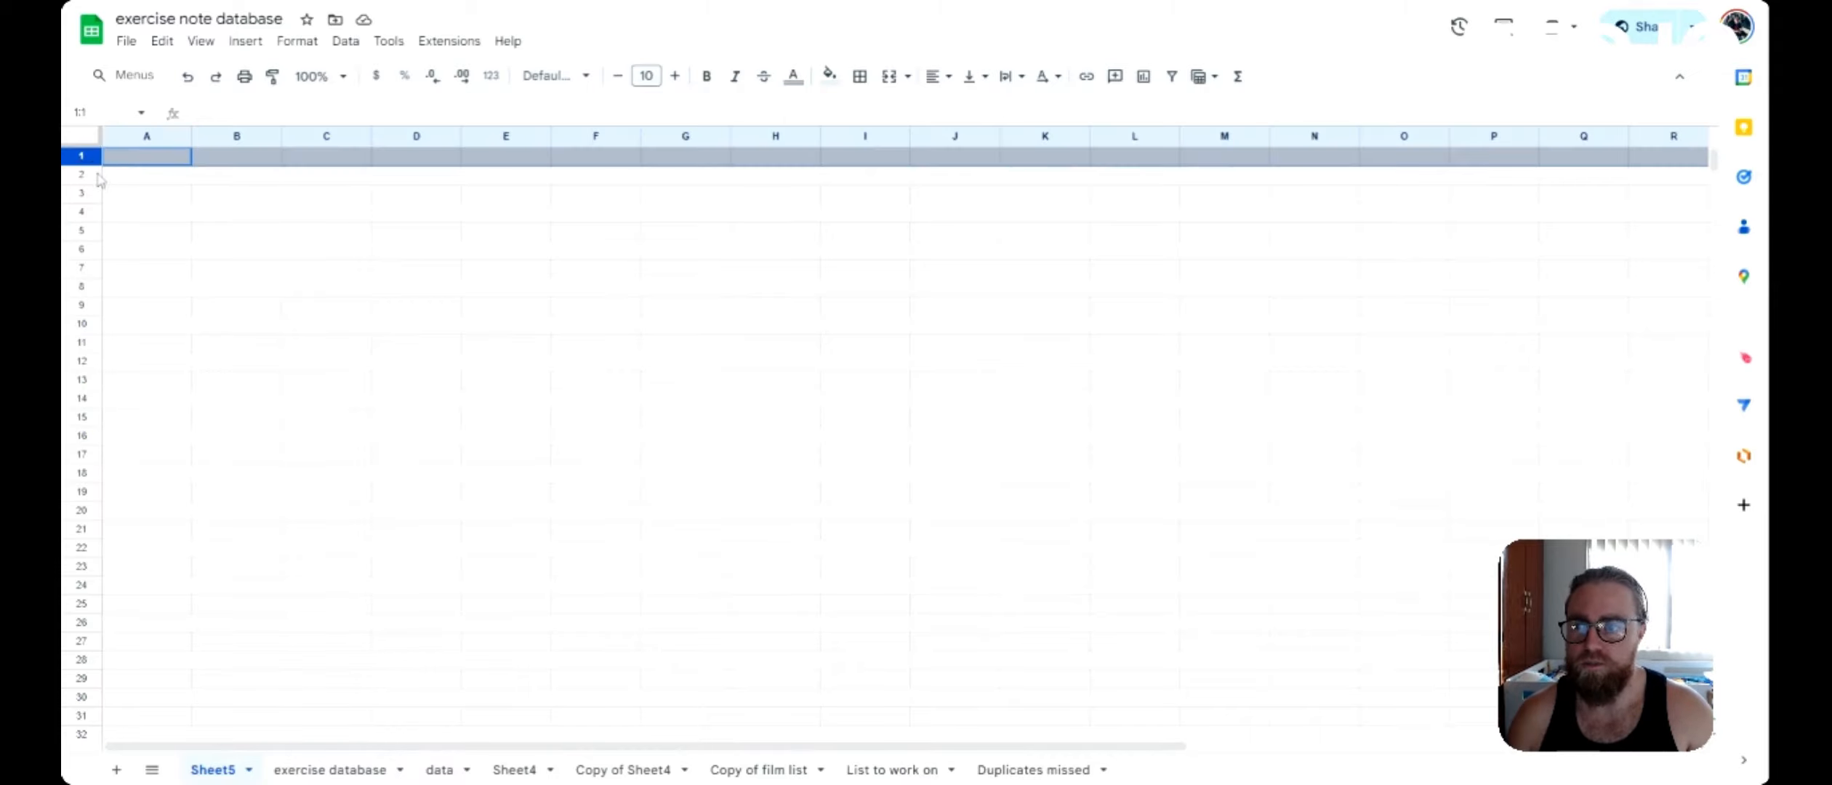
left_click(84, 626)
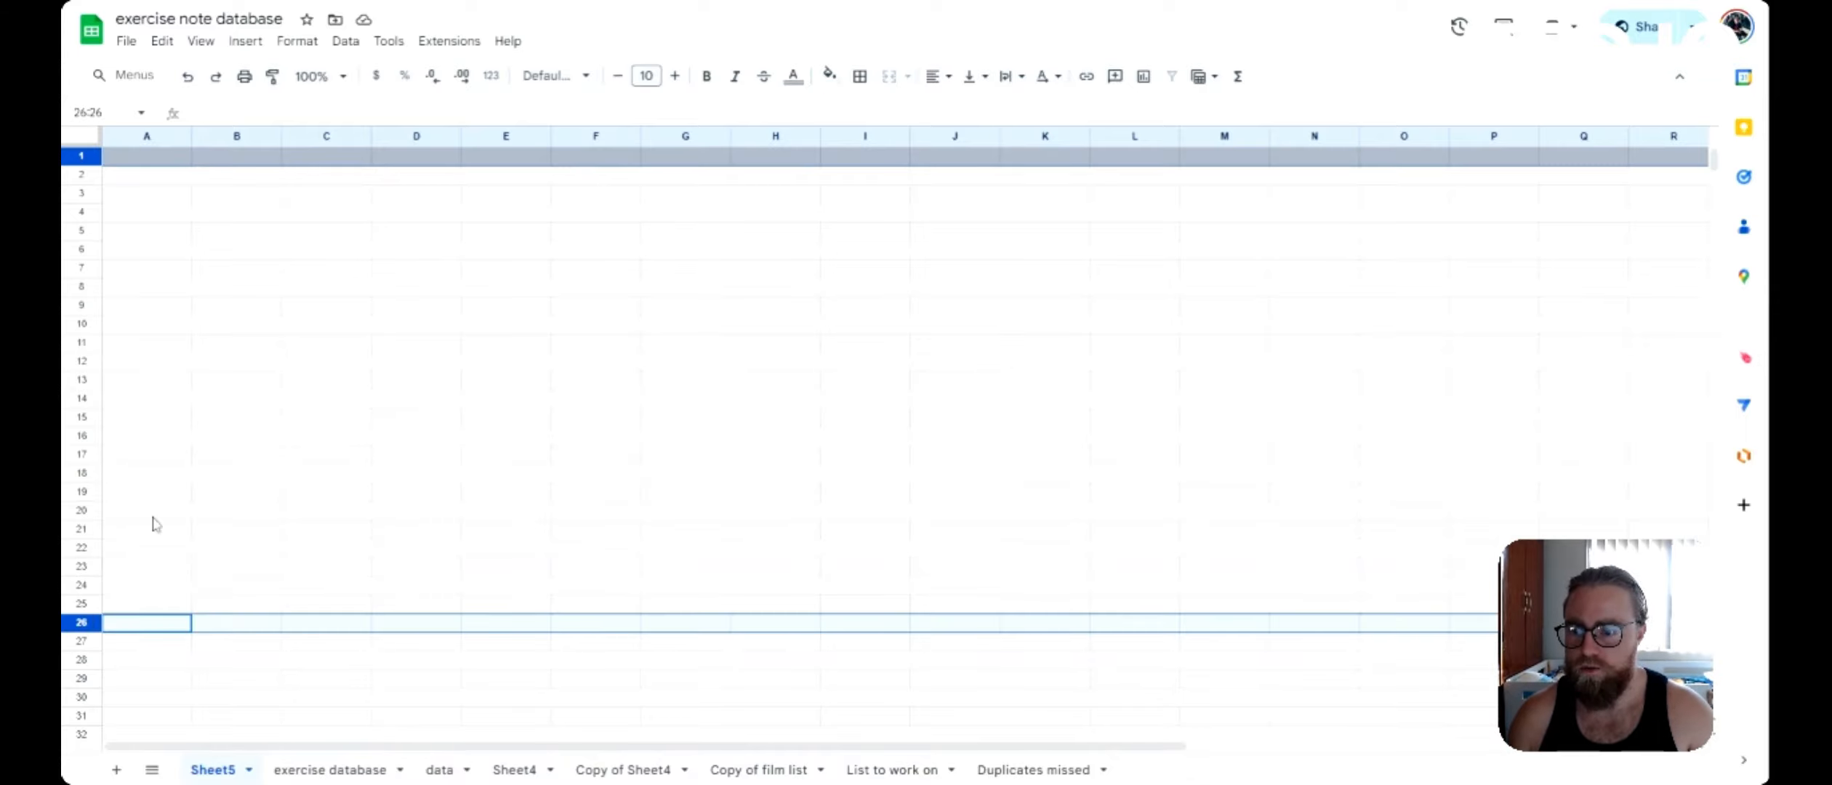
left_click(146, 454)
- Select rows 1 through 30 of Sheet5 and make them all slightly taller
left_click(86, 158)
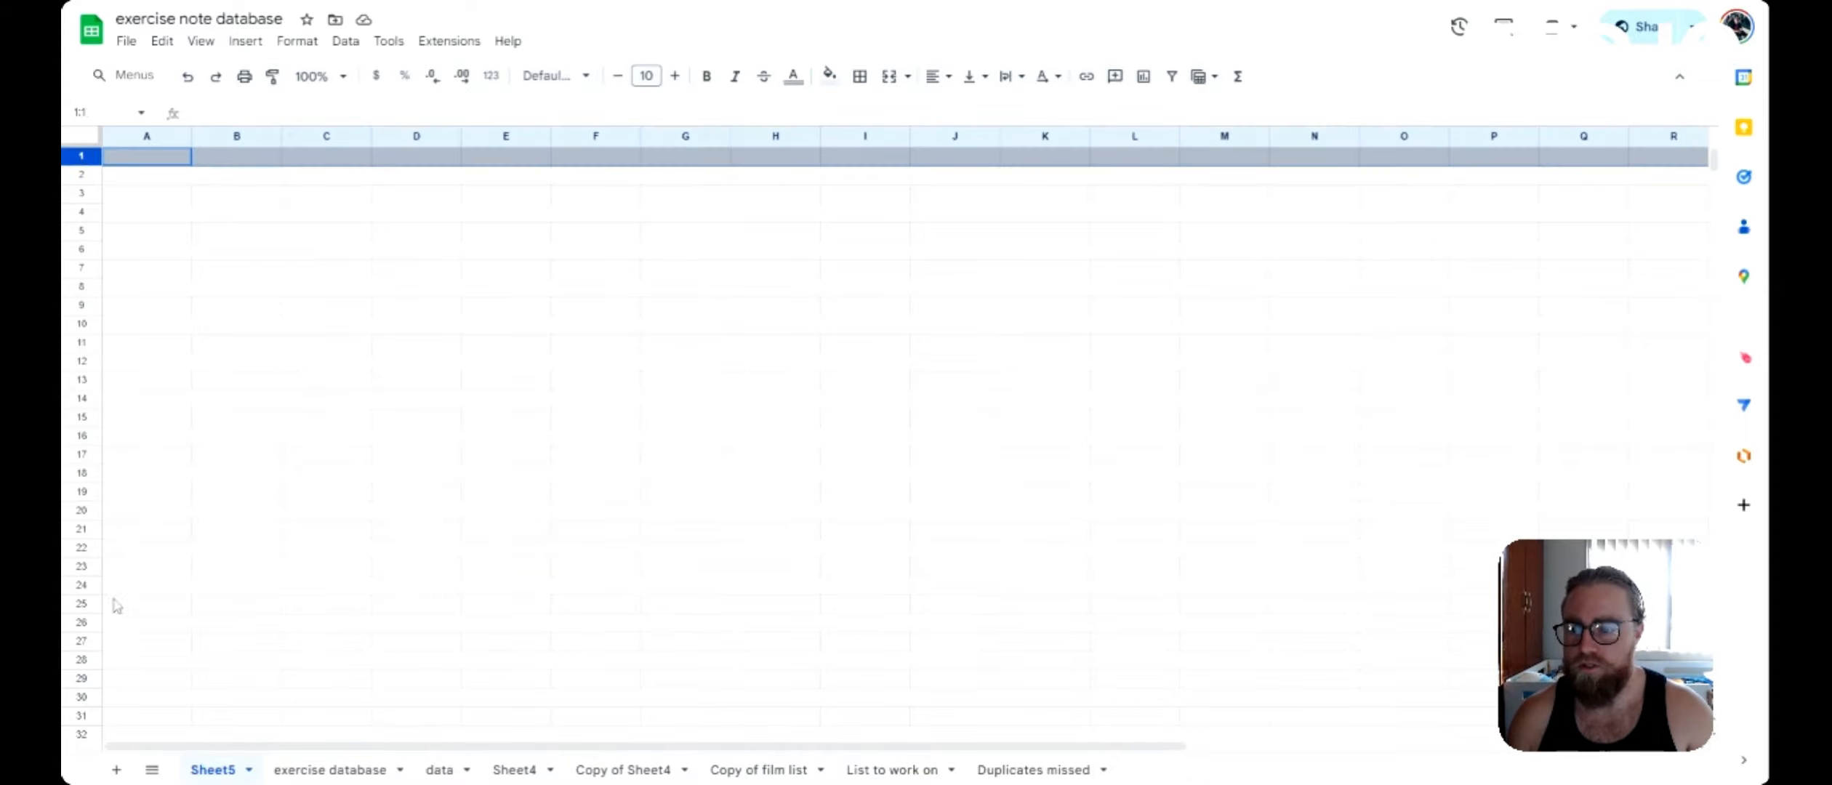
left_click(89, 699, "shift")
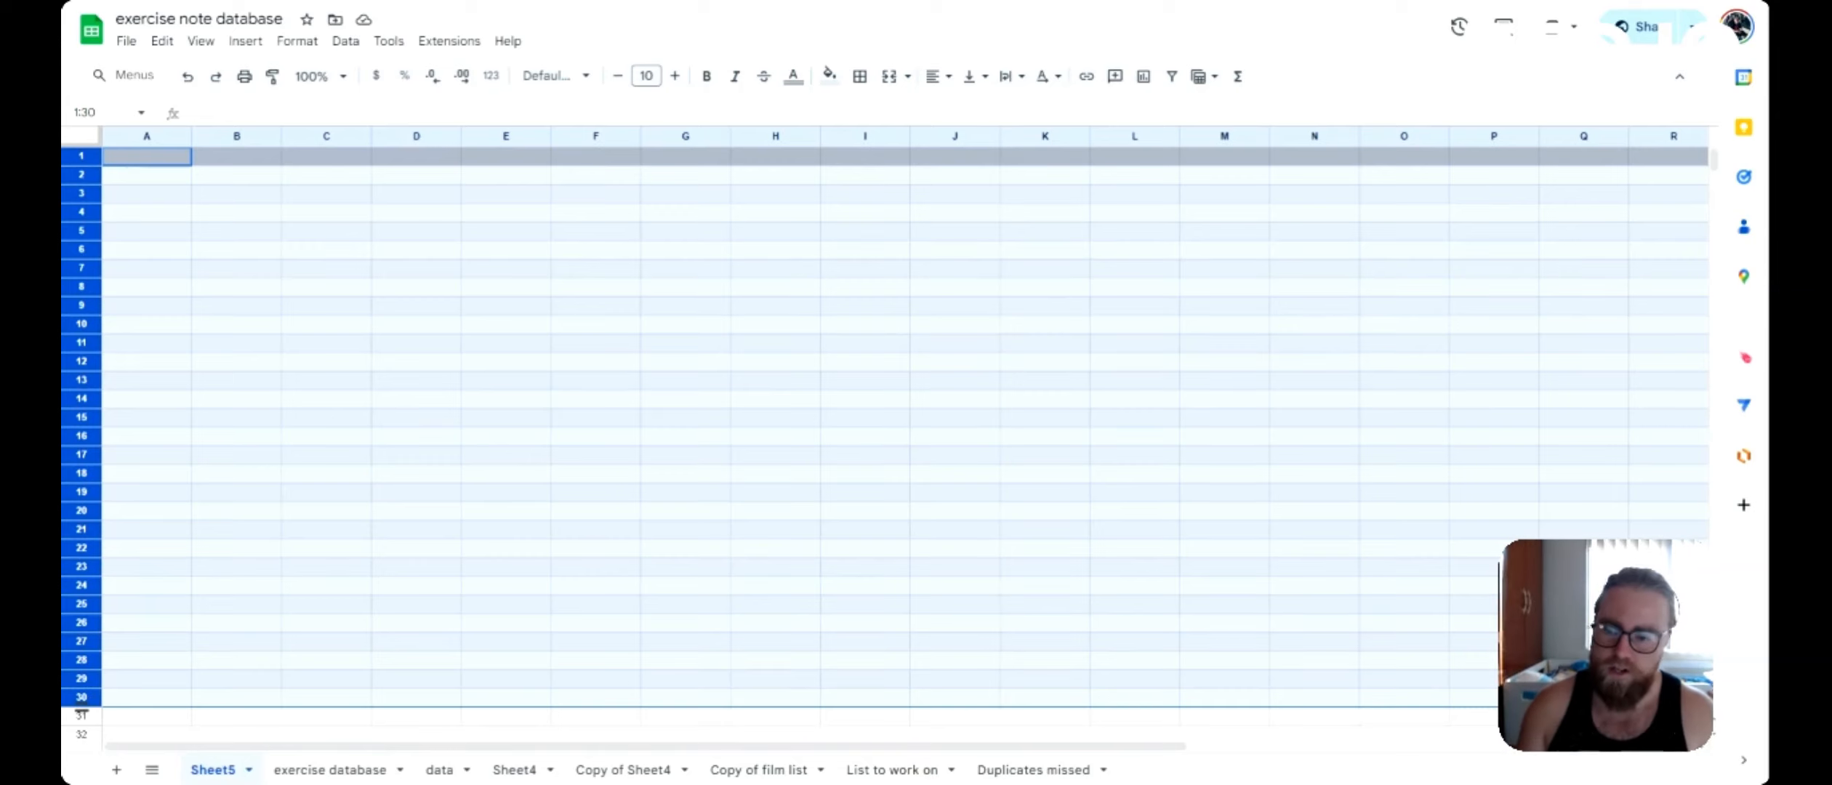
left_click_drag(81, 705, 84, 713)
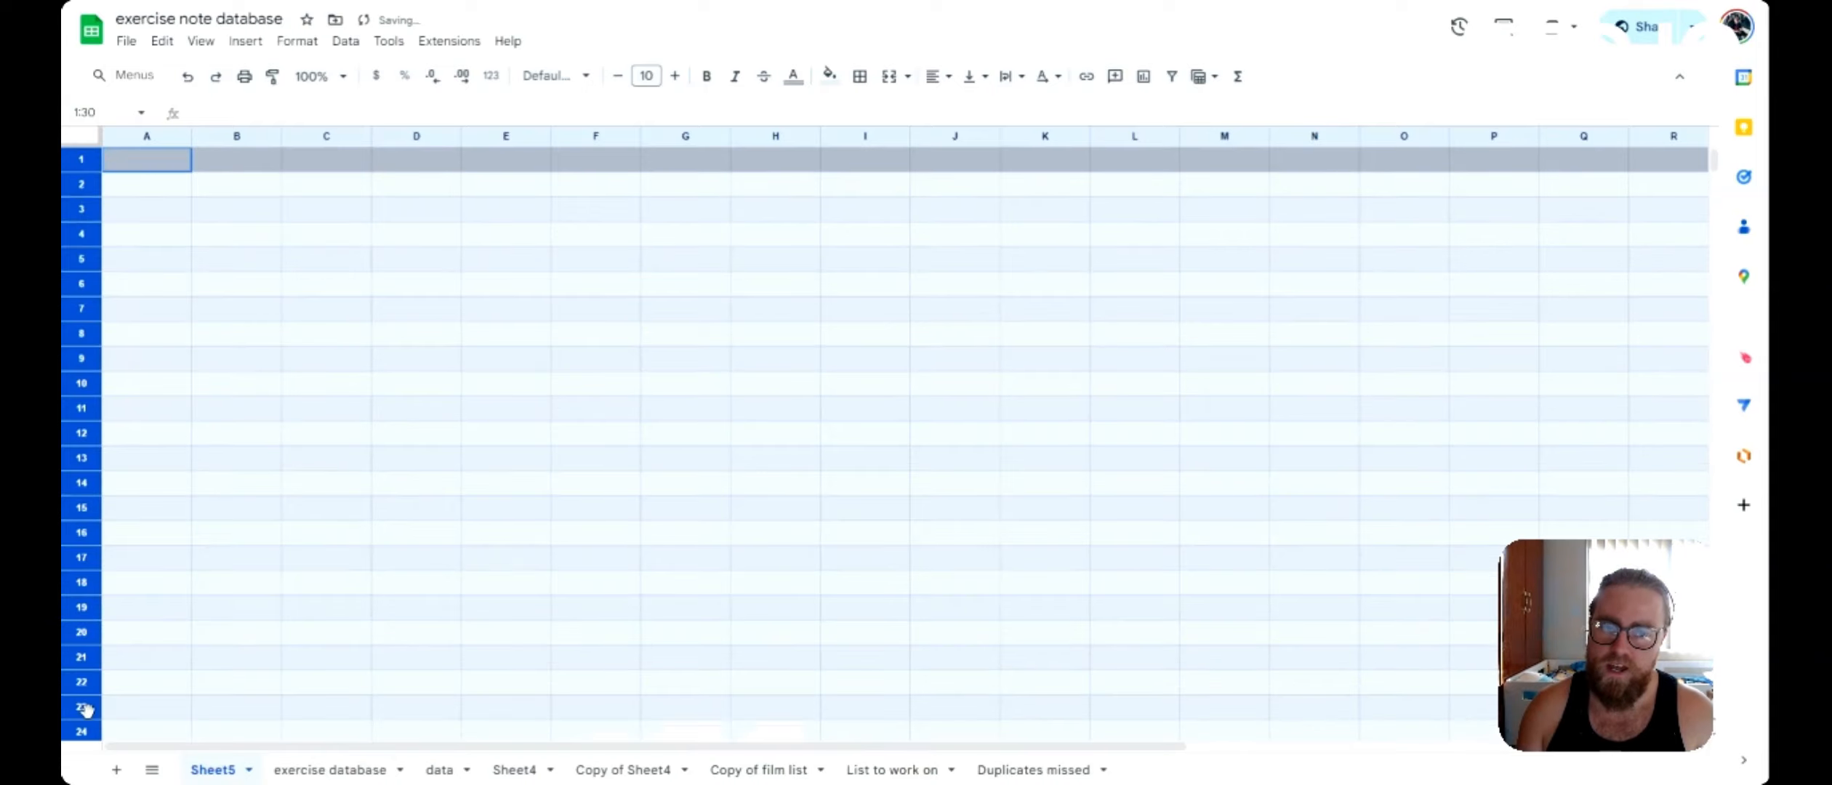
left_click(209, 213)
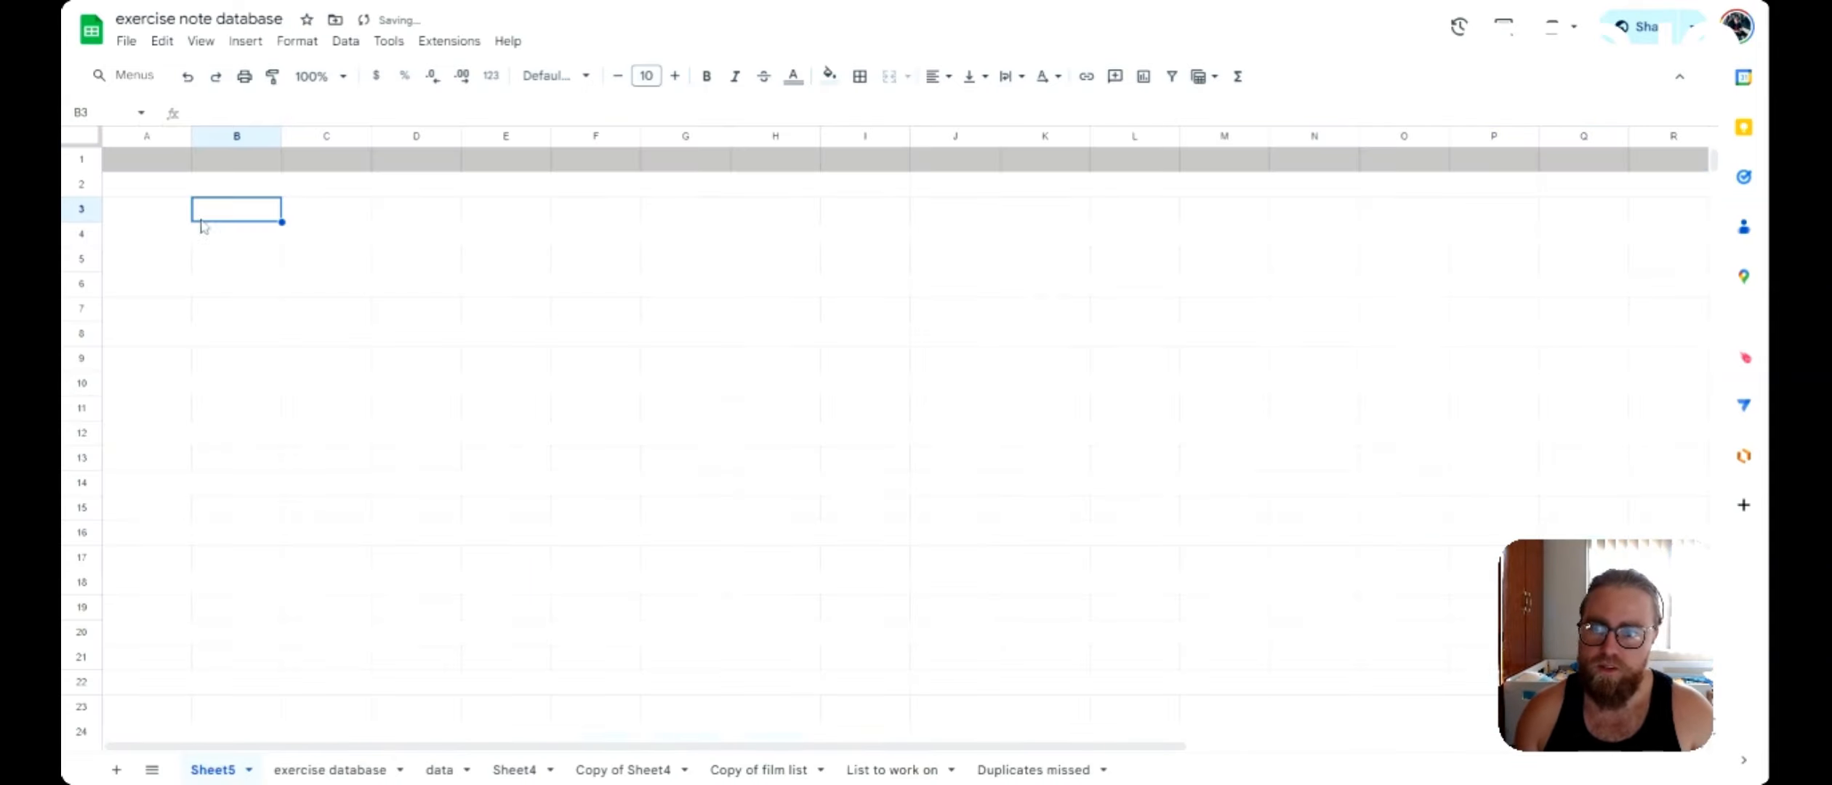
- Select the non-adjacent columns A and J together and make both slightly wider
left_click(151, 137)
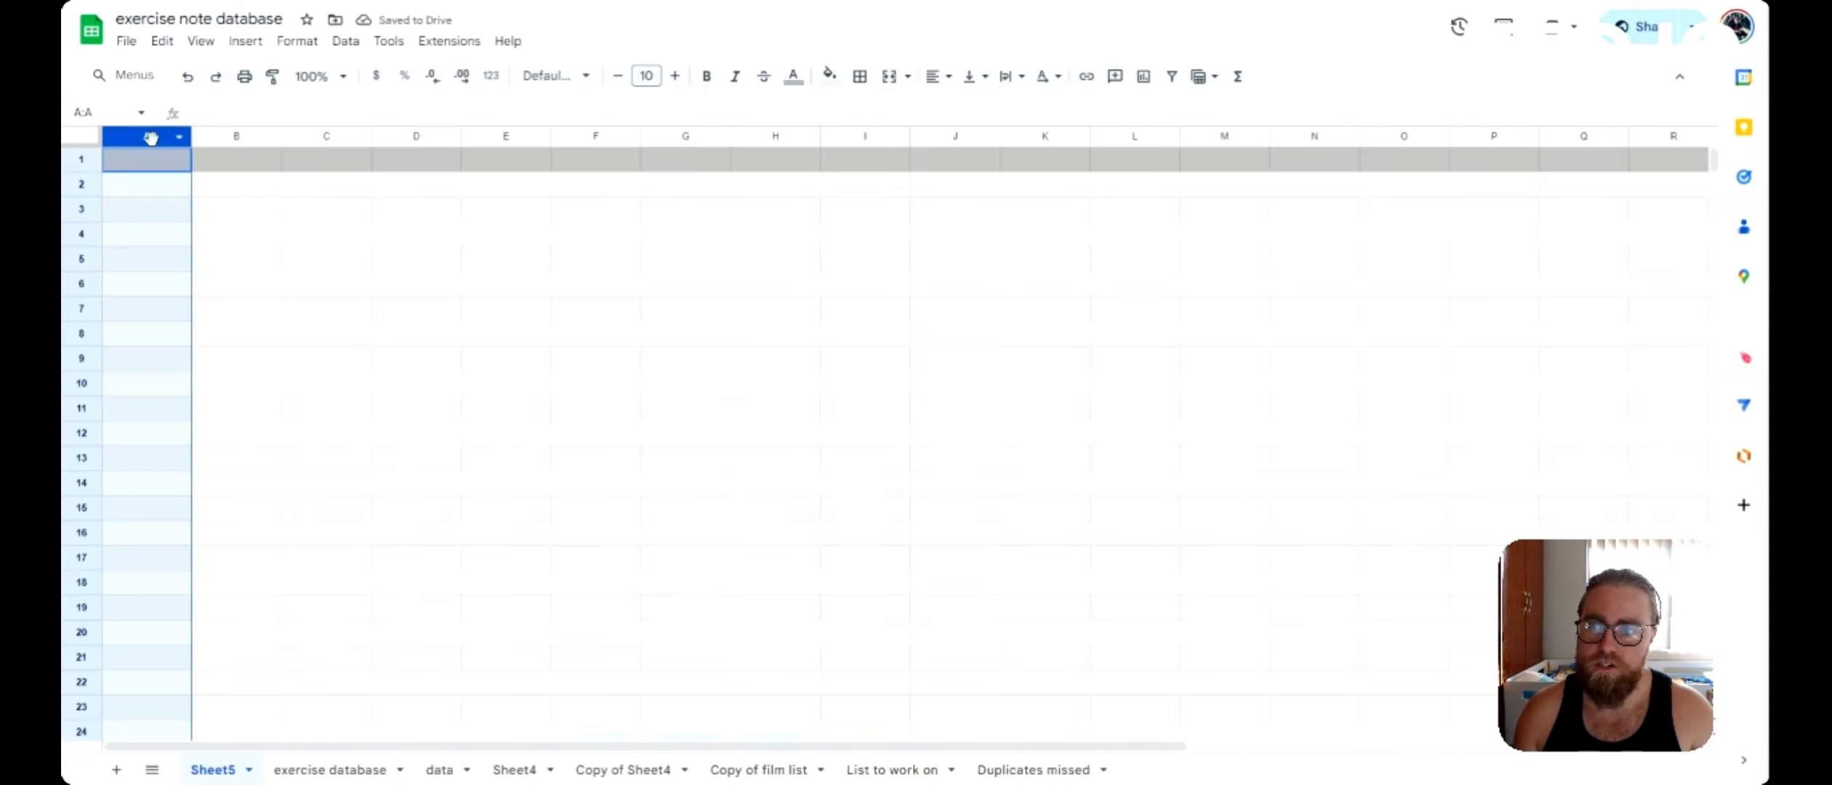
left_click(950, 138, "ctrl")
left_click_drag(1002, 136, 1016, 137)
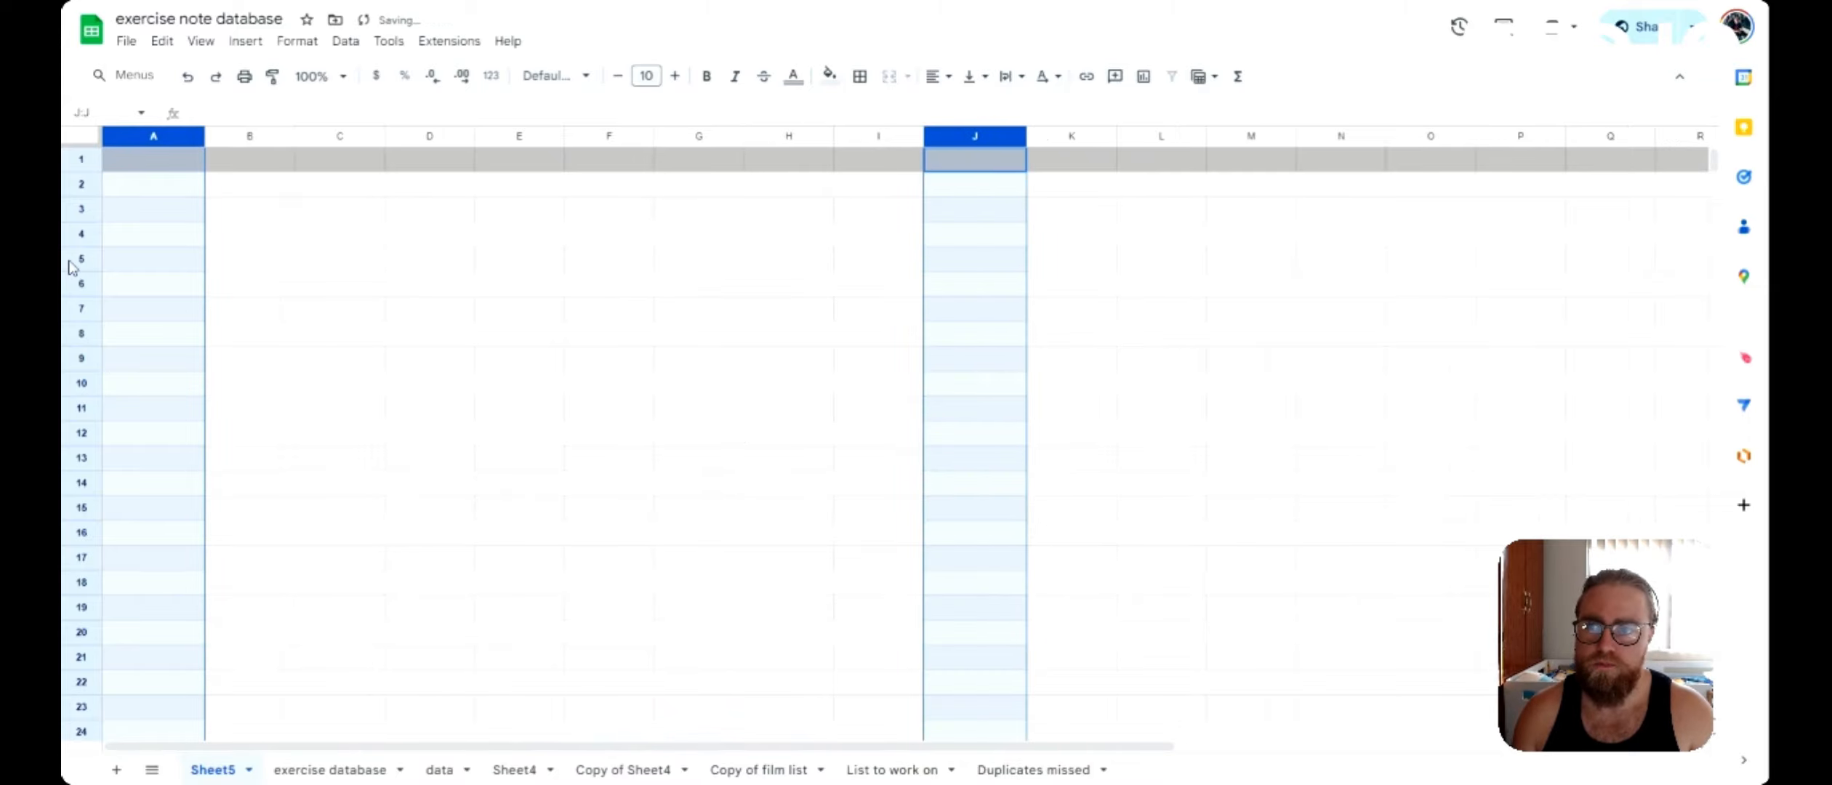
left_click(673, 388)
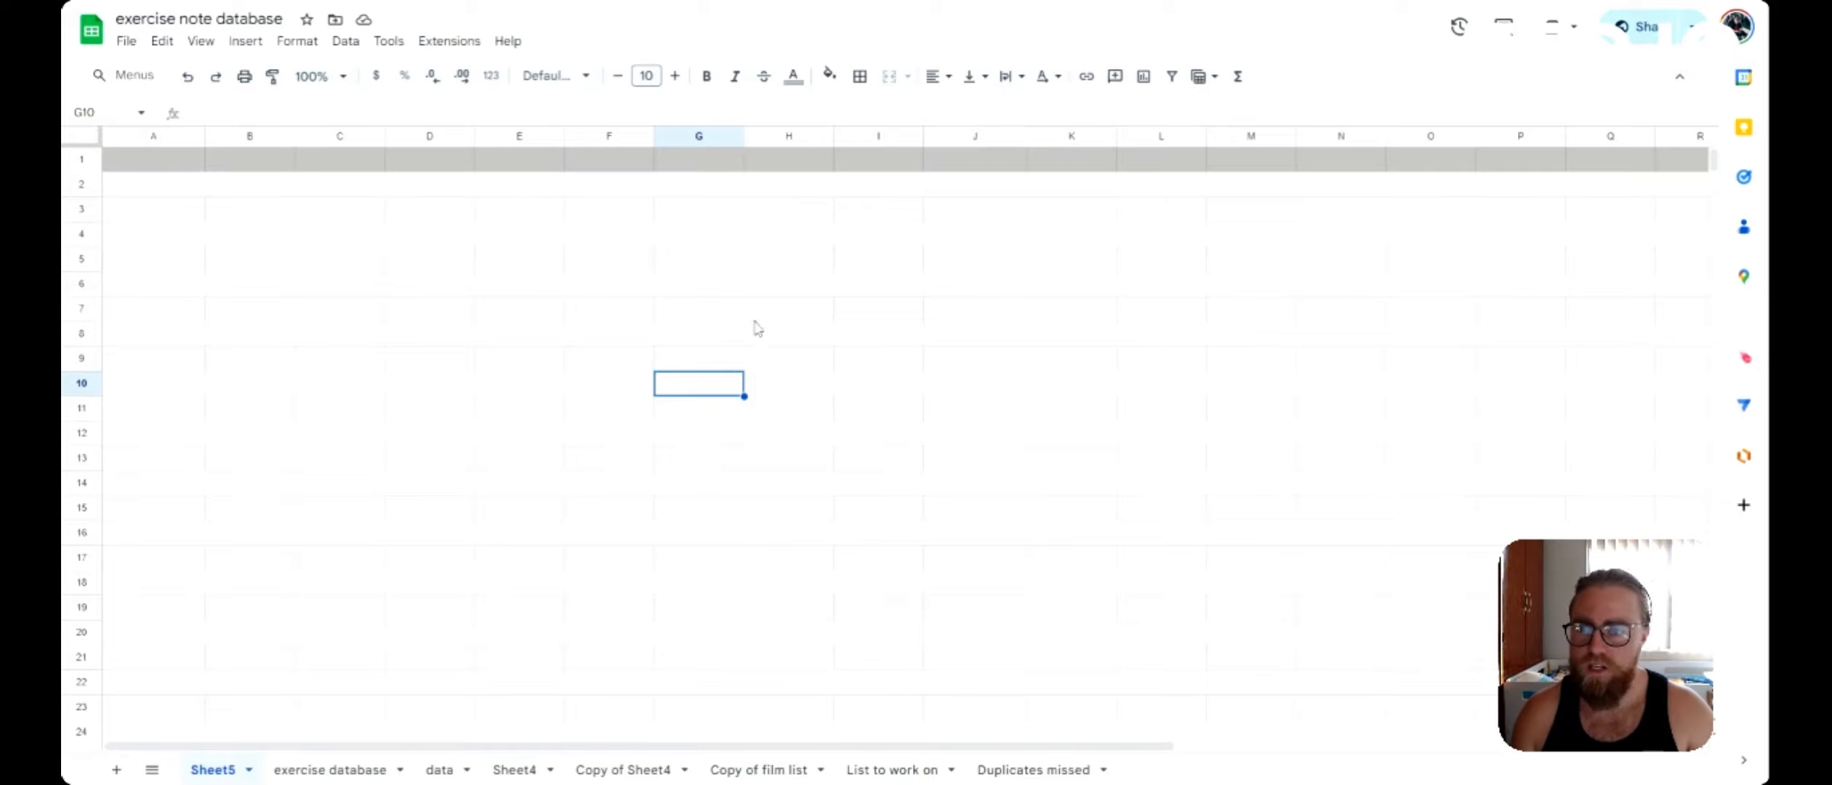
- Enter the headers Exercise, Weight, Reps and Sets in cells A1 through D1
left_click(134, 152)
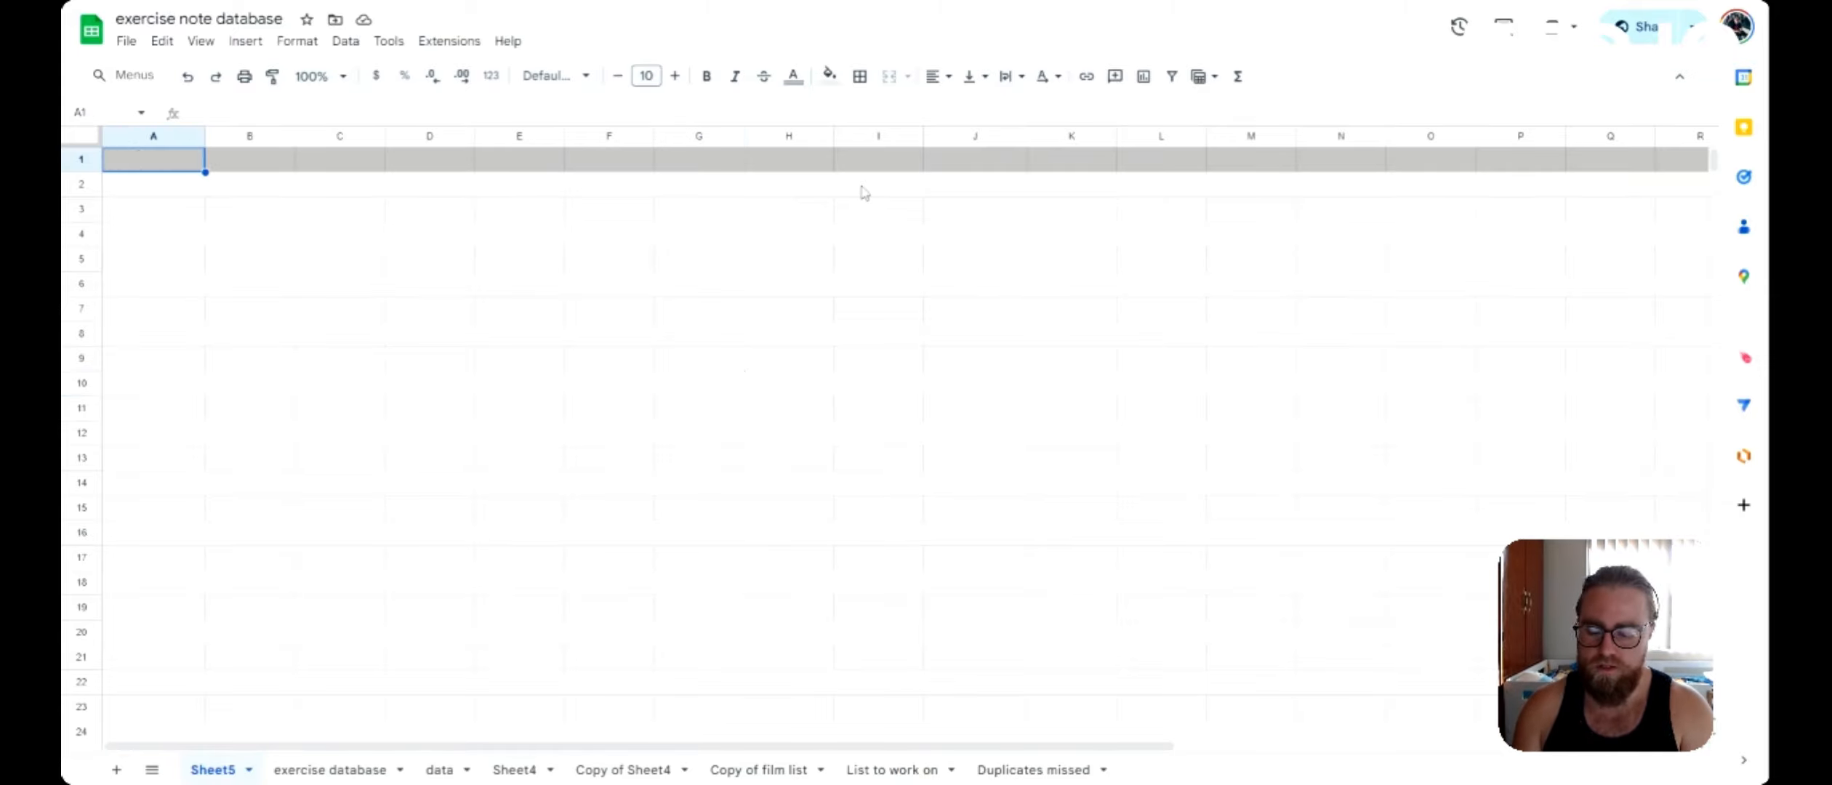
type("Exercise")
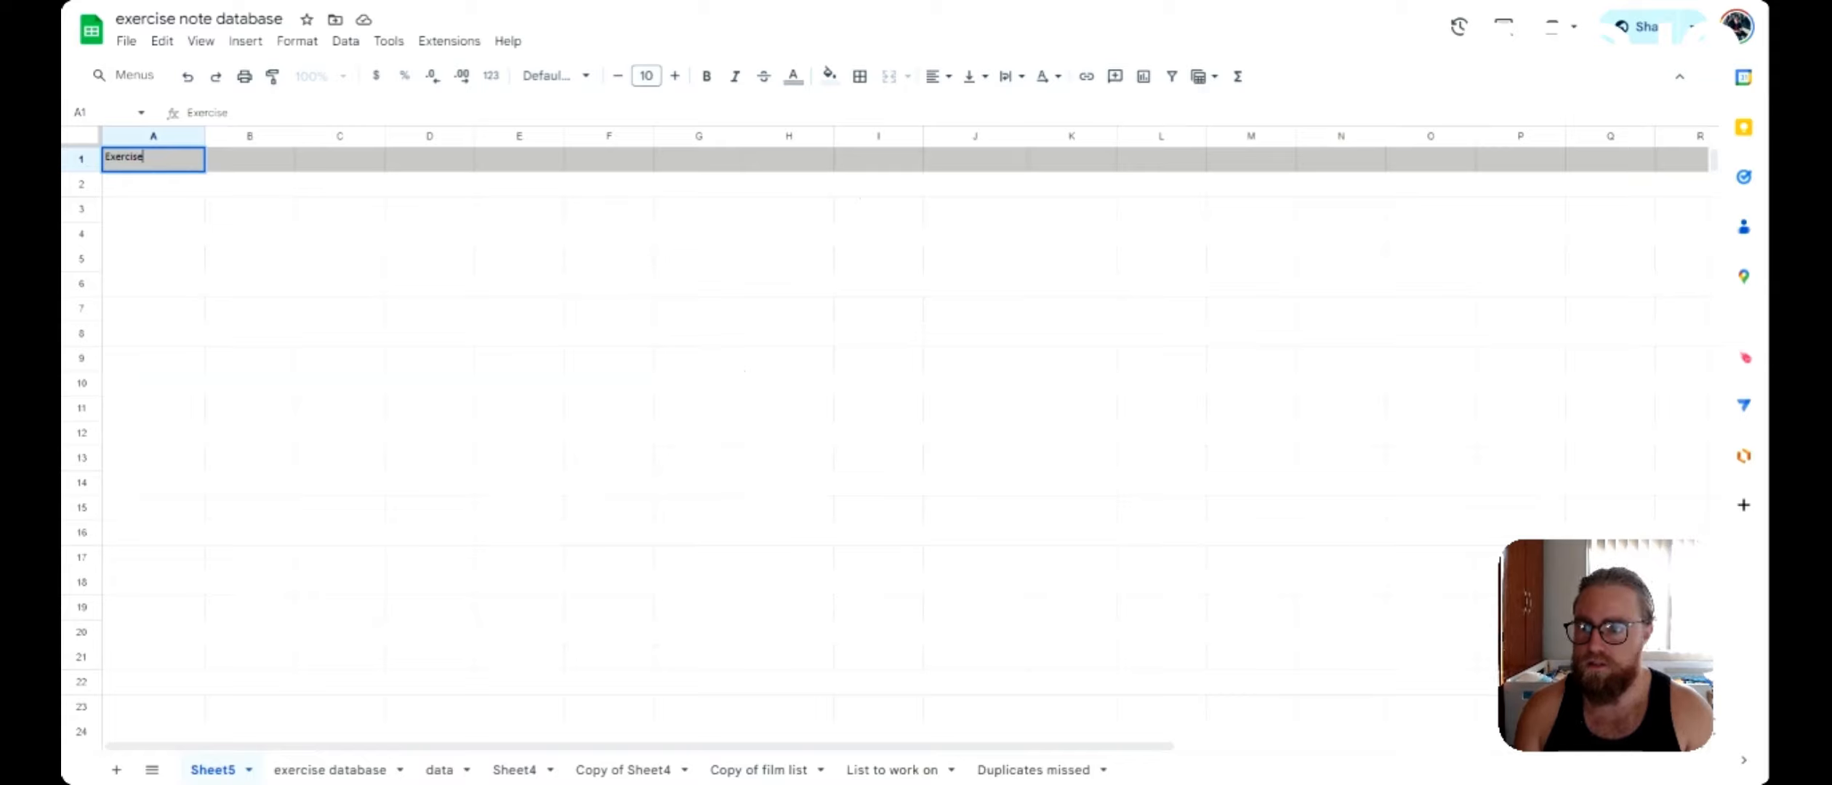
key("Tab")
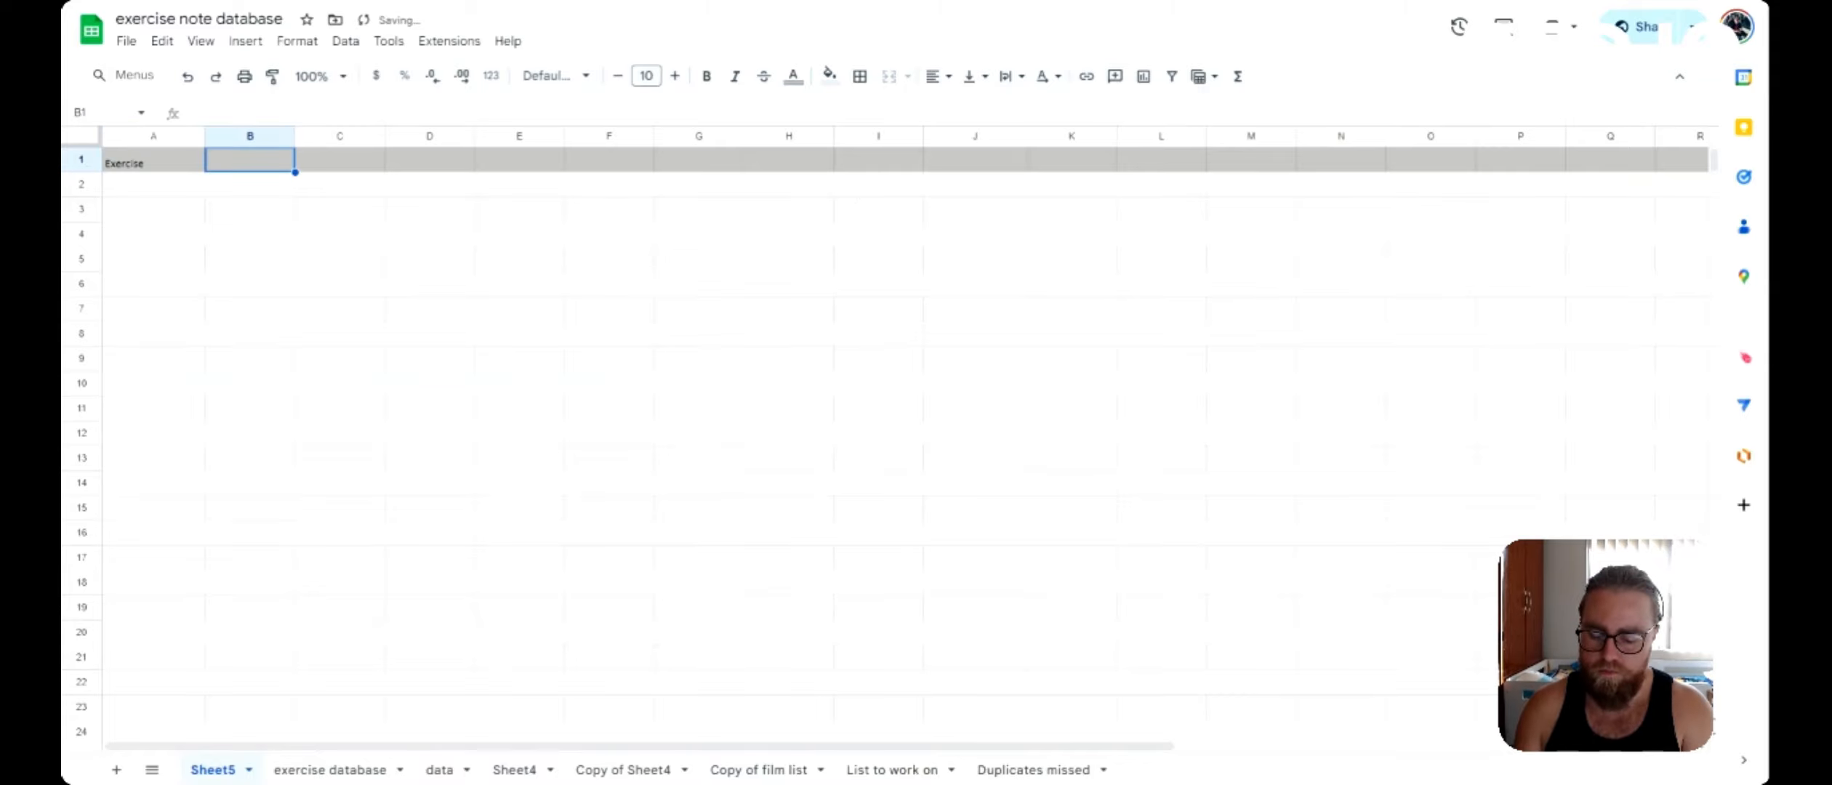
type("Weight")
key("Tab")
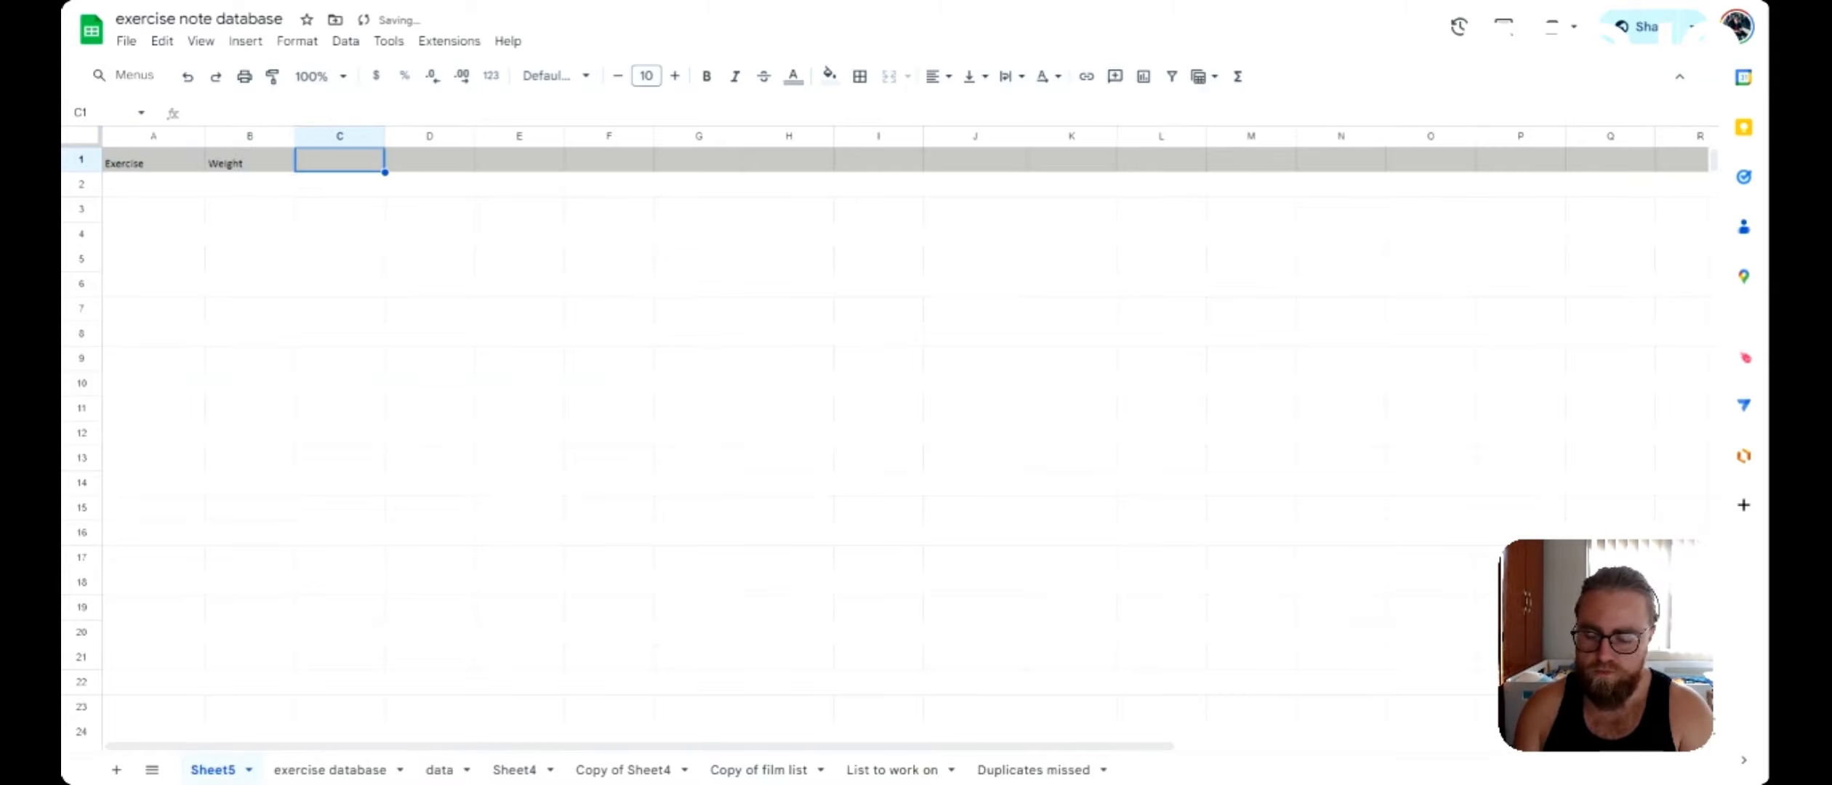
type("Reps")
key("Tab")
type("Sets")
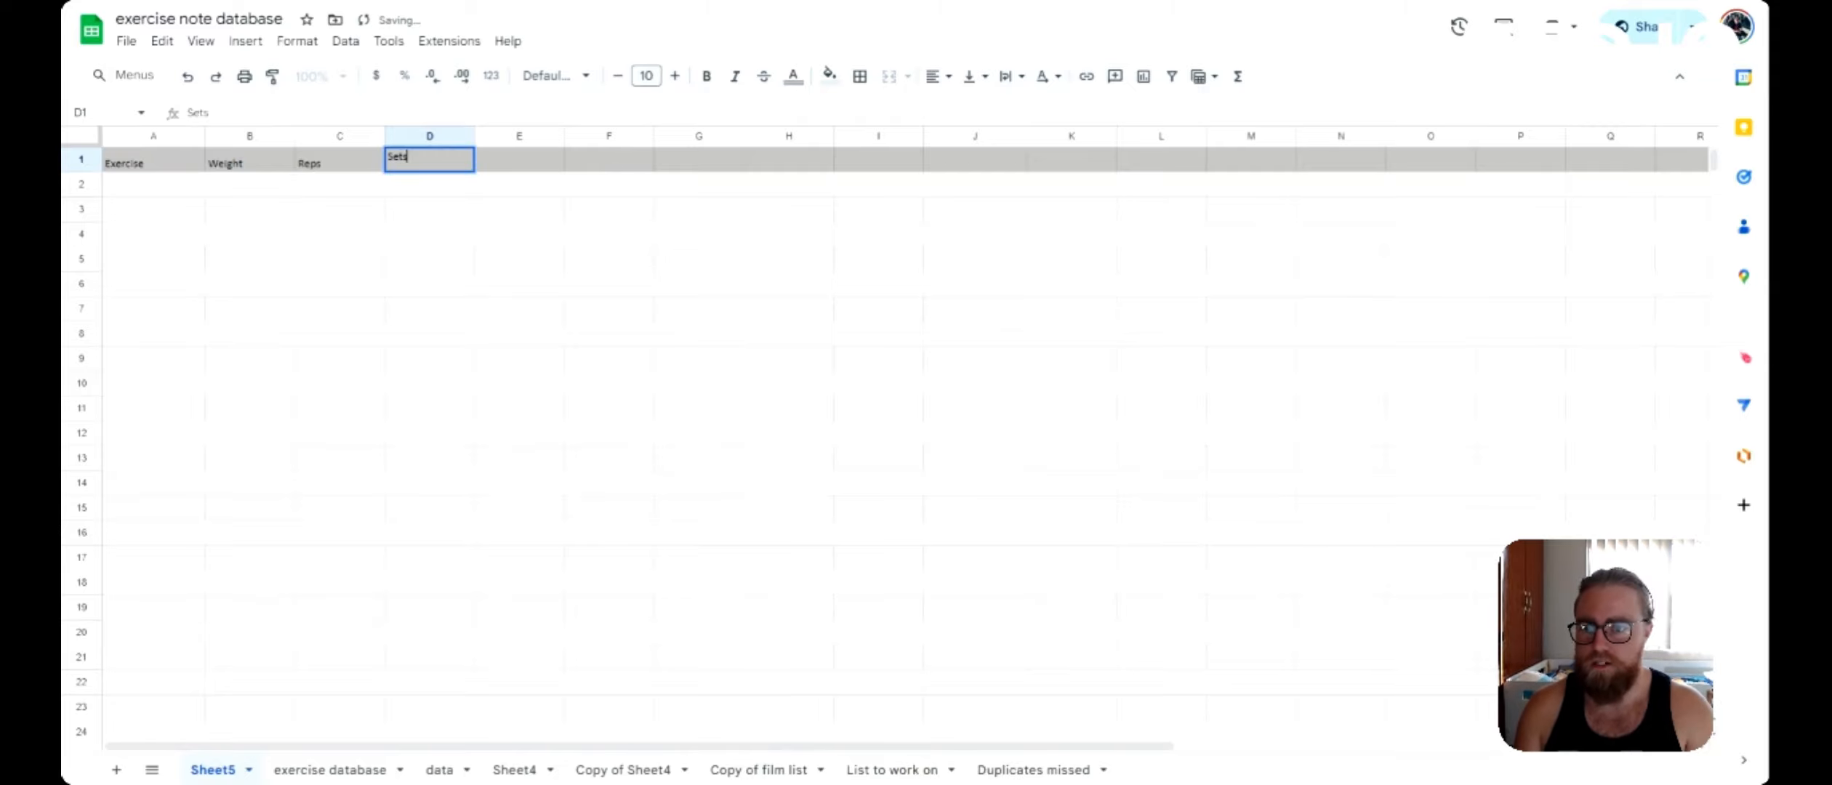
key("Return")
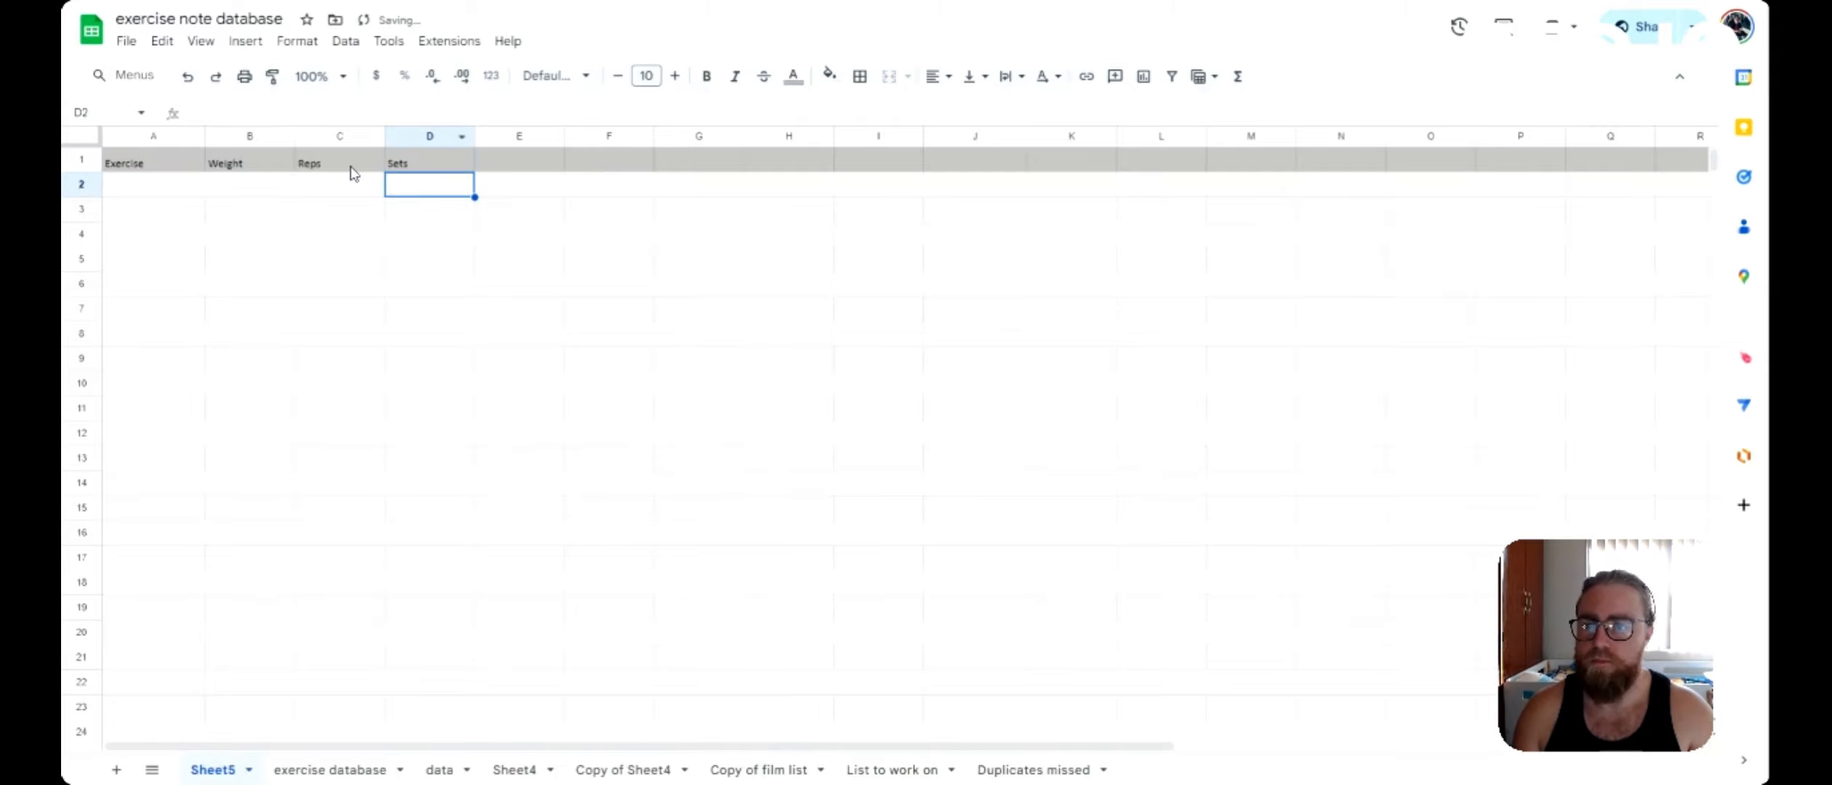
left_click(347, 162)
left_click(317, 114)
left_click(553, 386)
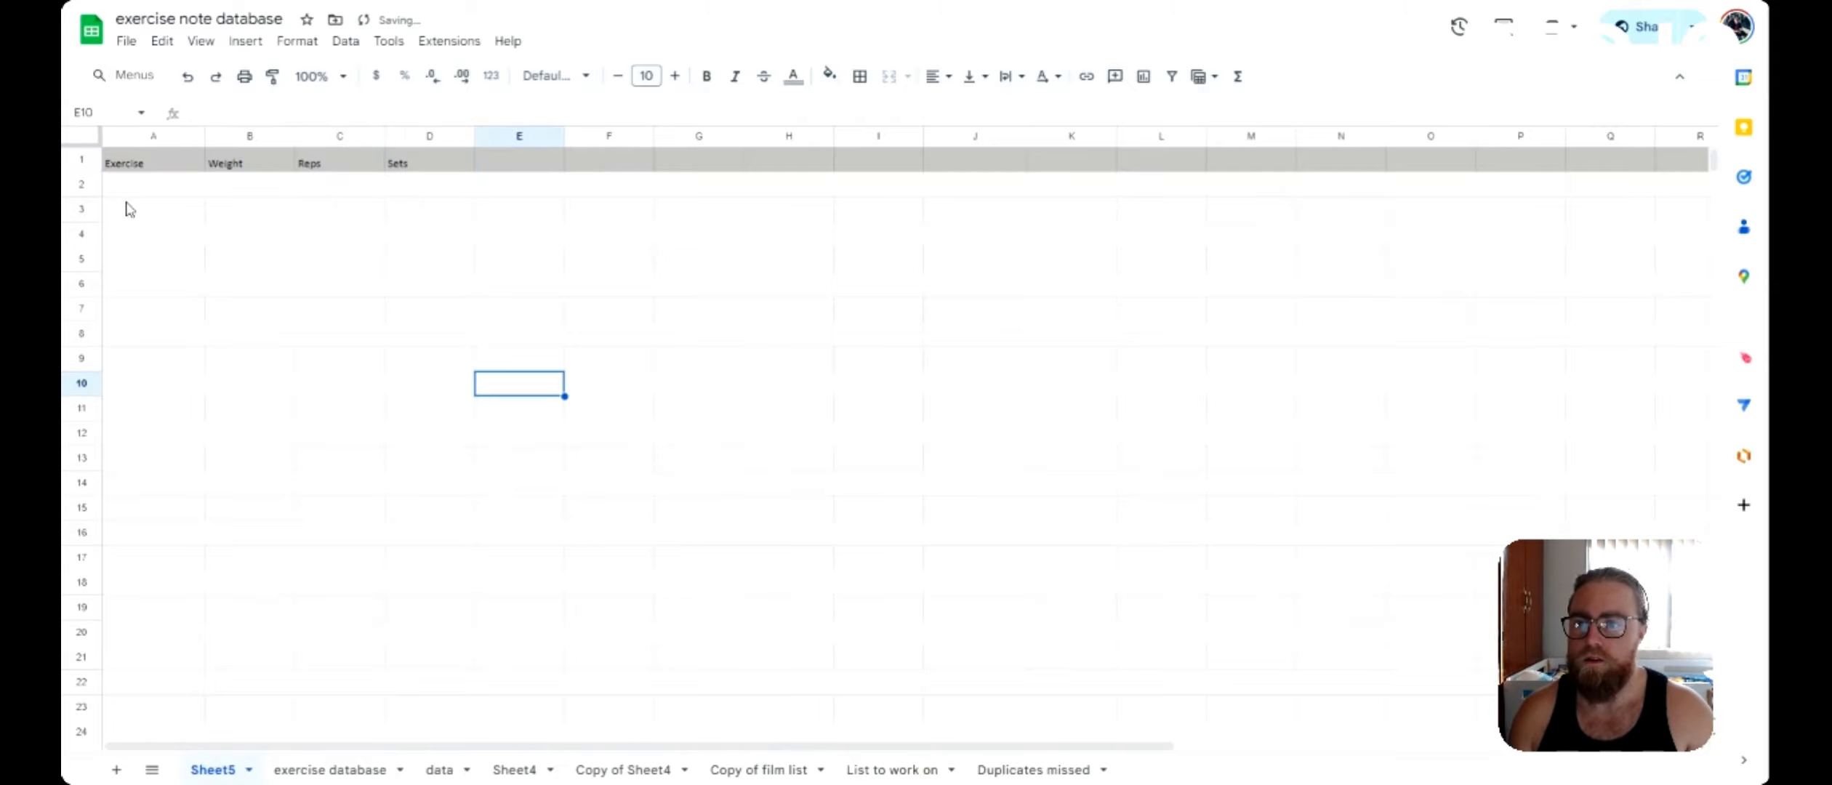
- Make the headers in cells A1 through D1 bold and change their text color to white
left_click(144, 164)
left_click_drag(144, 164, 436, 164)
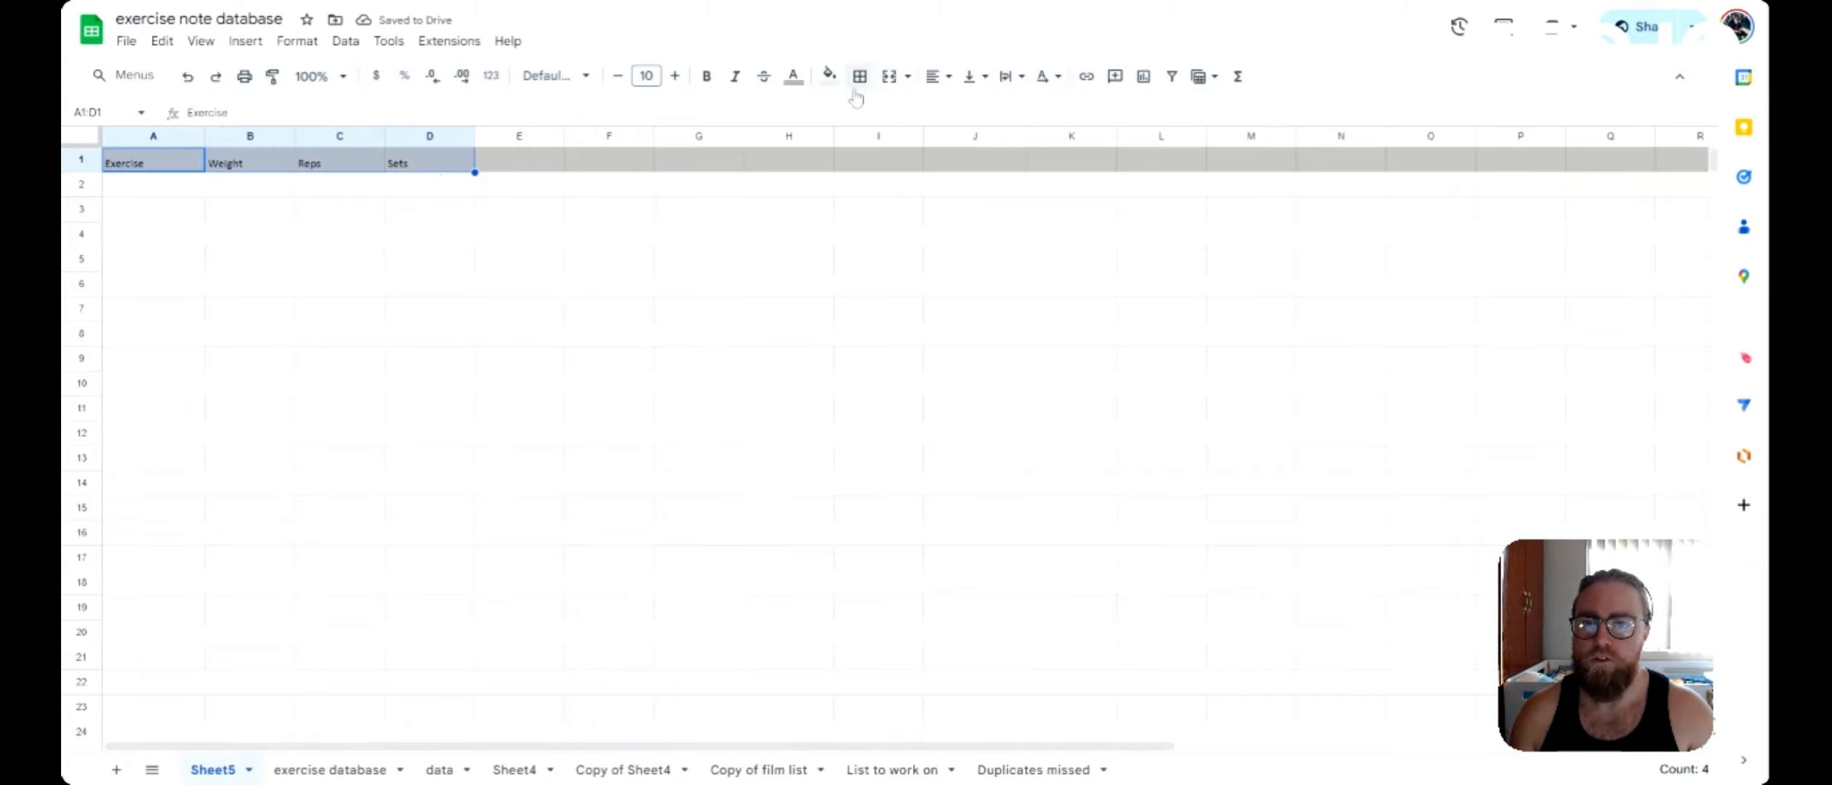
left_click(706, 76)
left_click(793, 76)
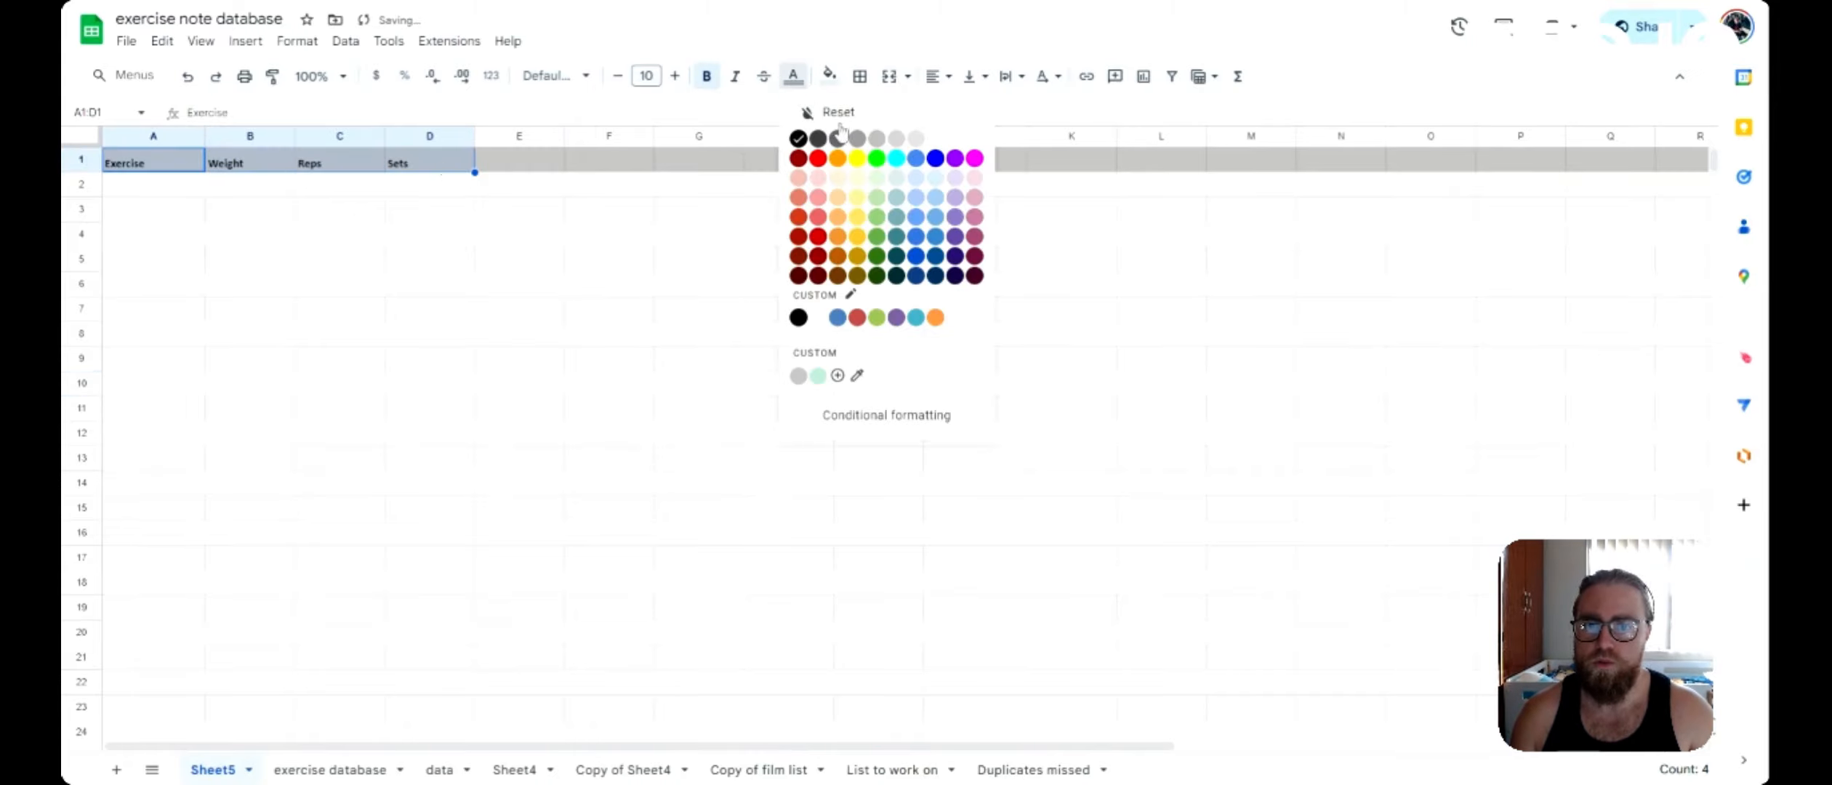
left_click(972, 139)
- Set the headers in A1 through D1 to font size 15 and center them horizontally
left_click(675, 76)
left_click(675, 77)
left_click(674, 77)
left_click(675, 76)
left_click(675, 76)
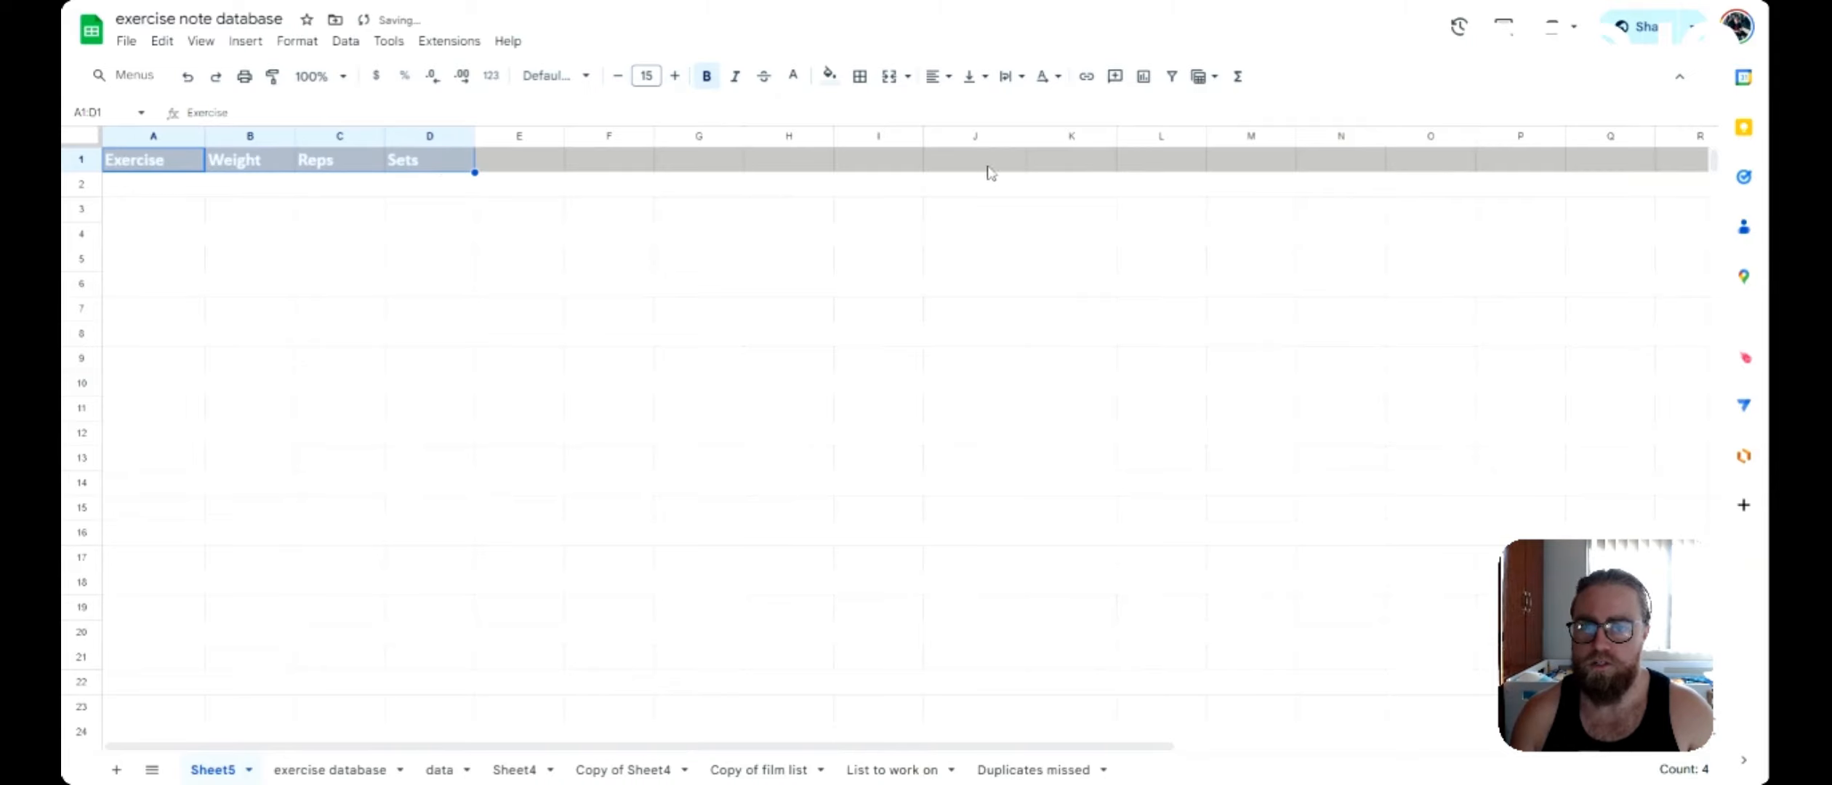
left_click(938, 76)
left_click(972, 112)
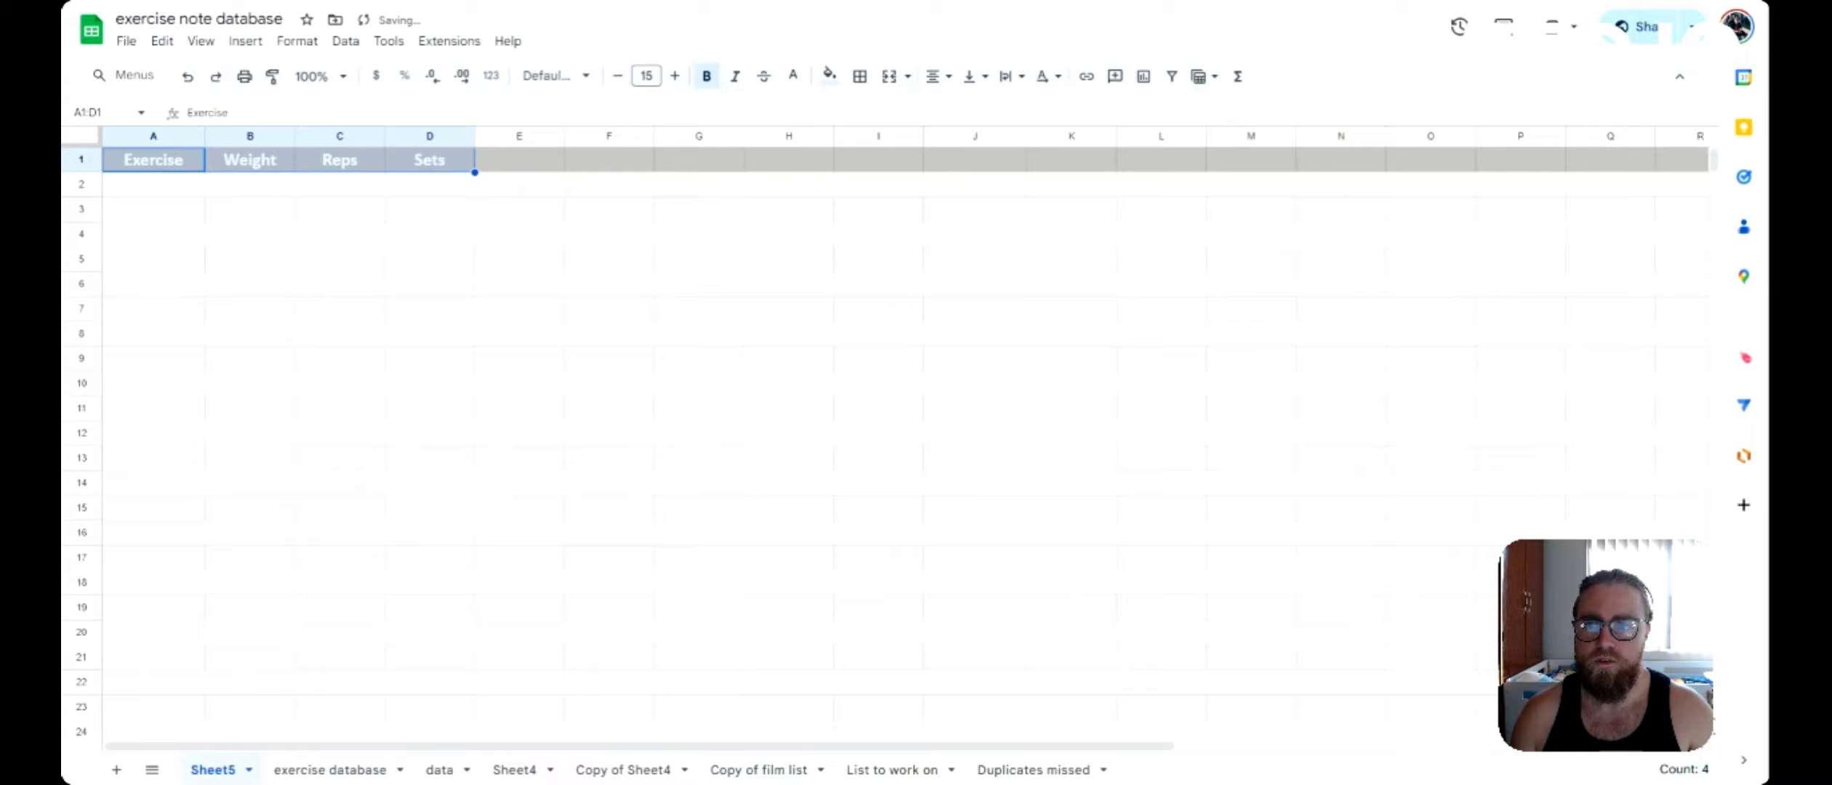
left_click(413, 385)
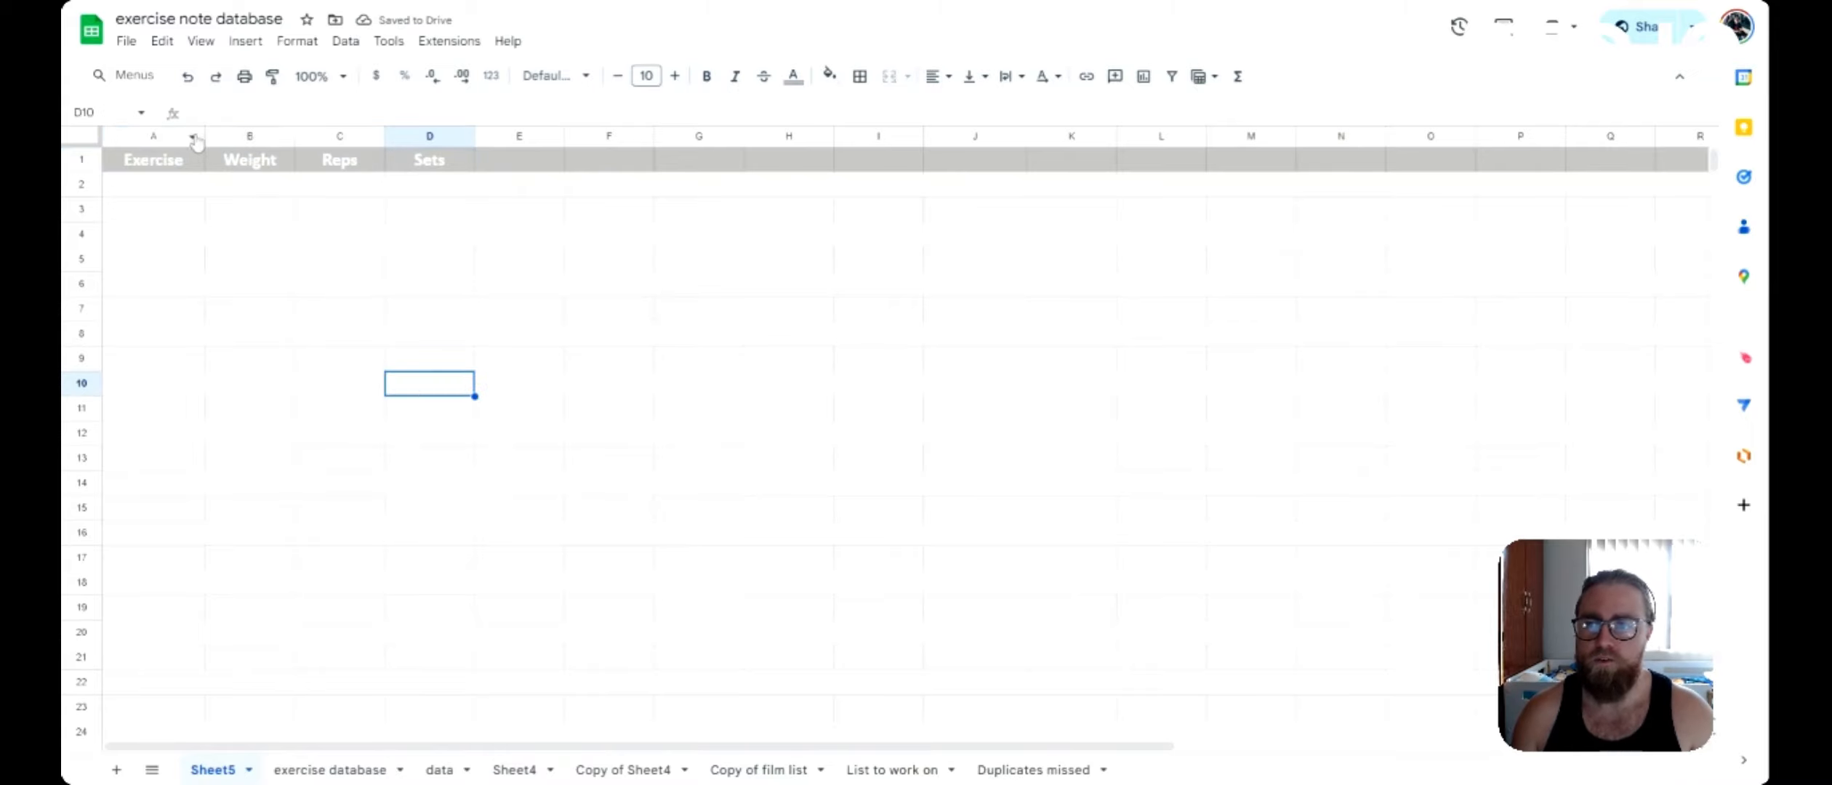
- Select columns A through D together and widen them all equally to give the headers more room
left_click_drag(166, 146, 530, 180)
left_click(719, 433)
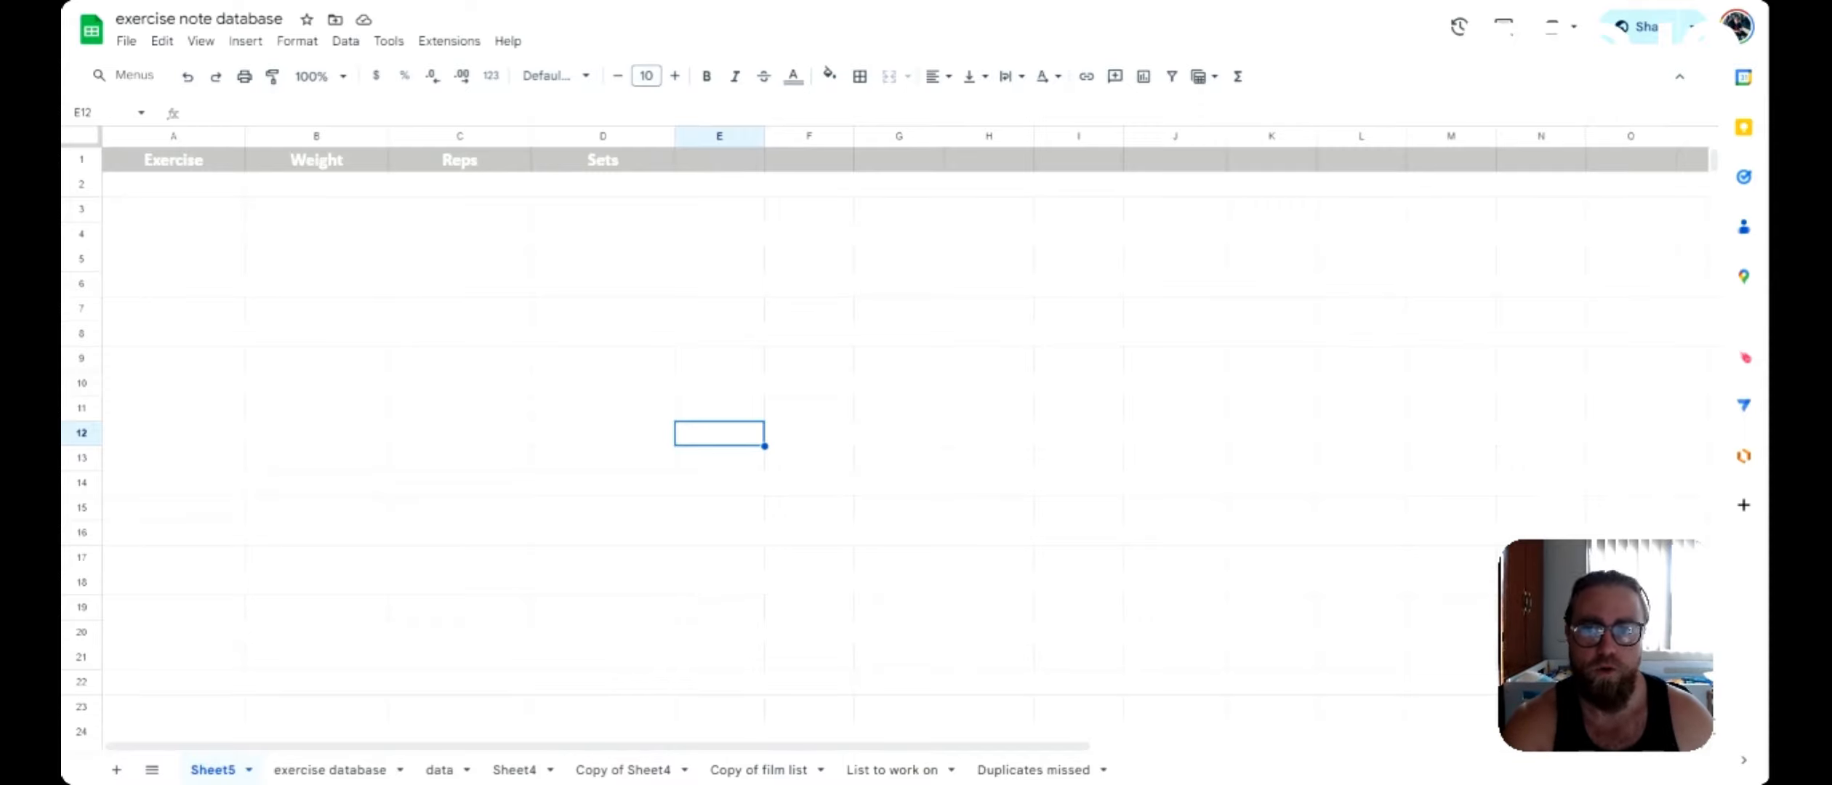
left_click(82, 139)
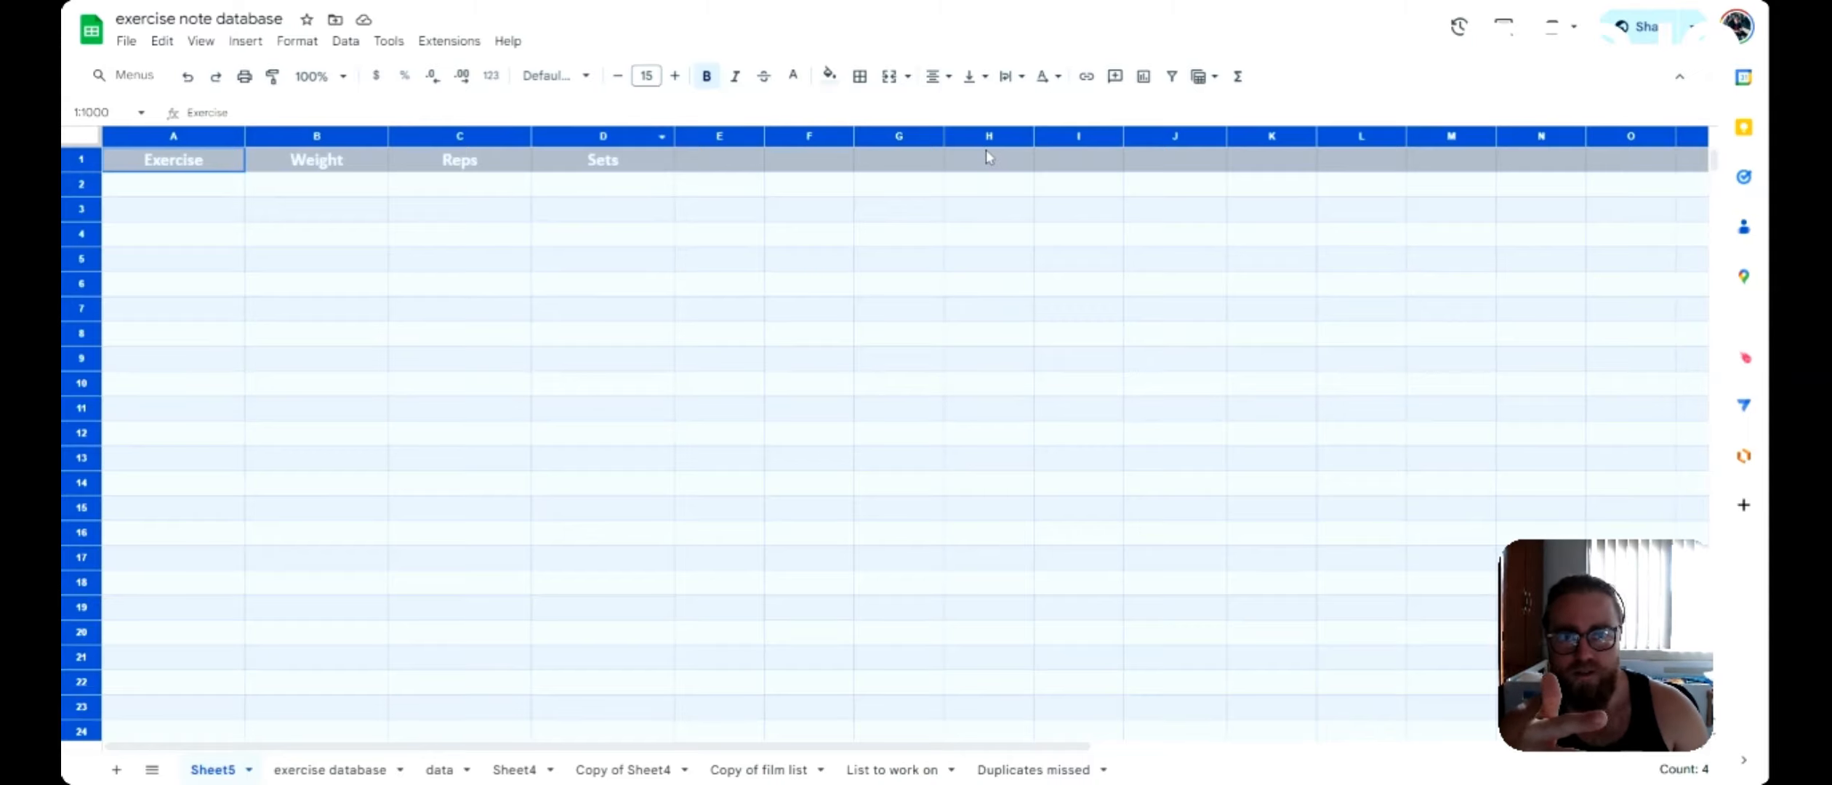
left_click(323, 191)
left_click_drag(200, 166, 720, 160)
left_click(658, 188)
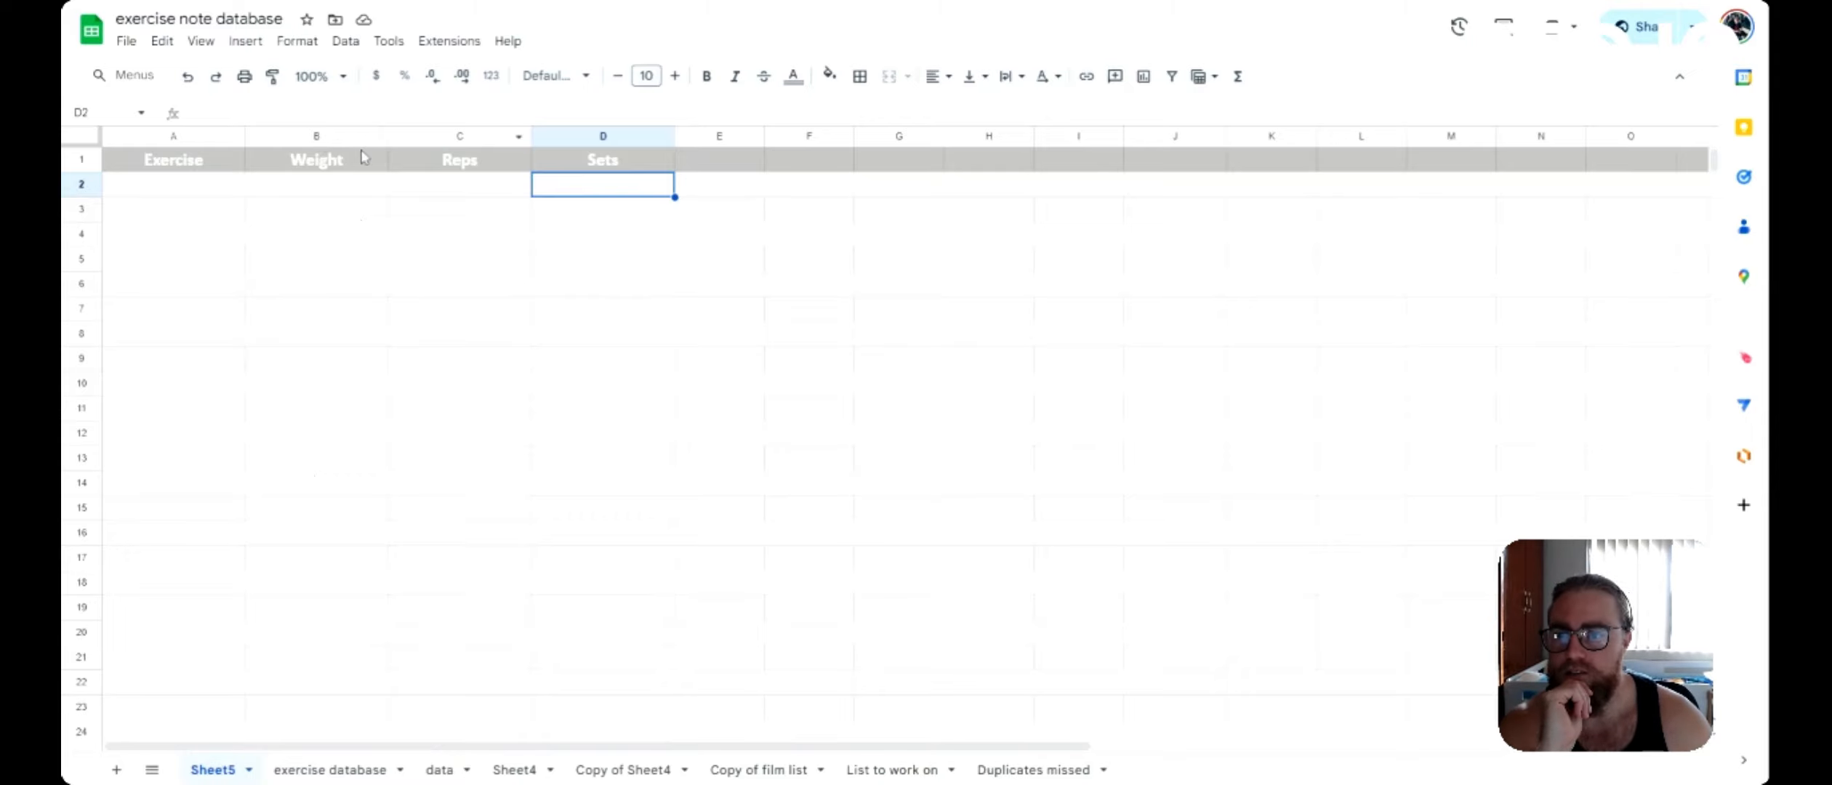
- Move the Weight column to just after the Sets column, and move empty row 3 down to row 7
left_click(308, 135)
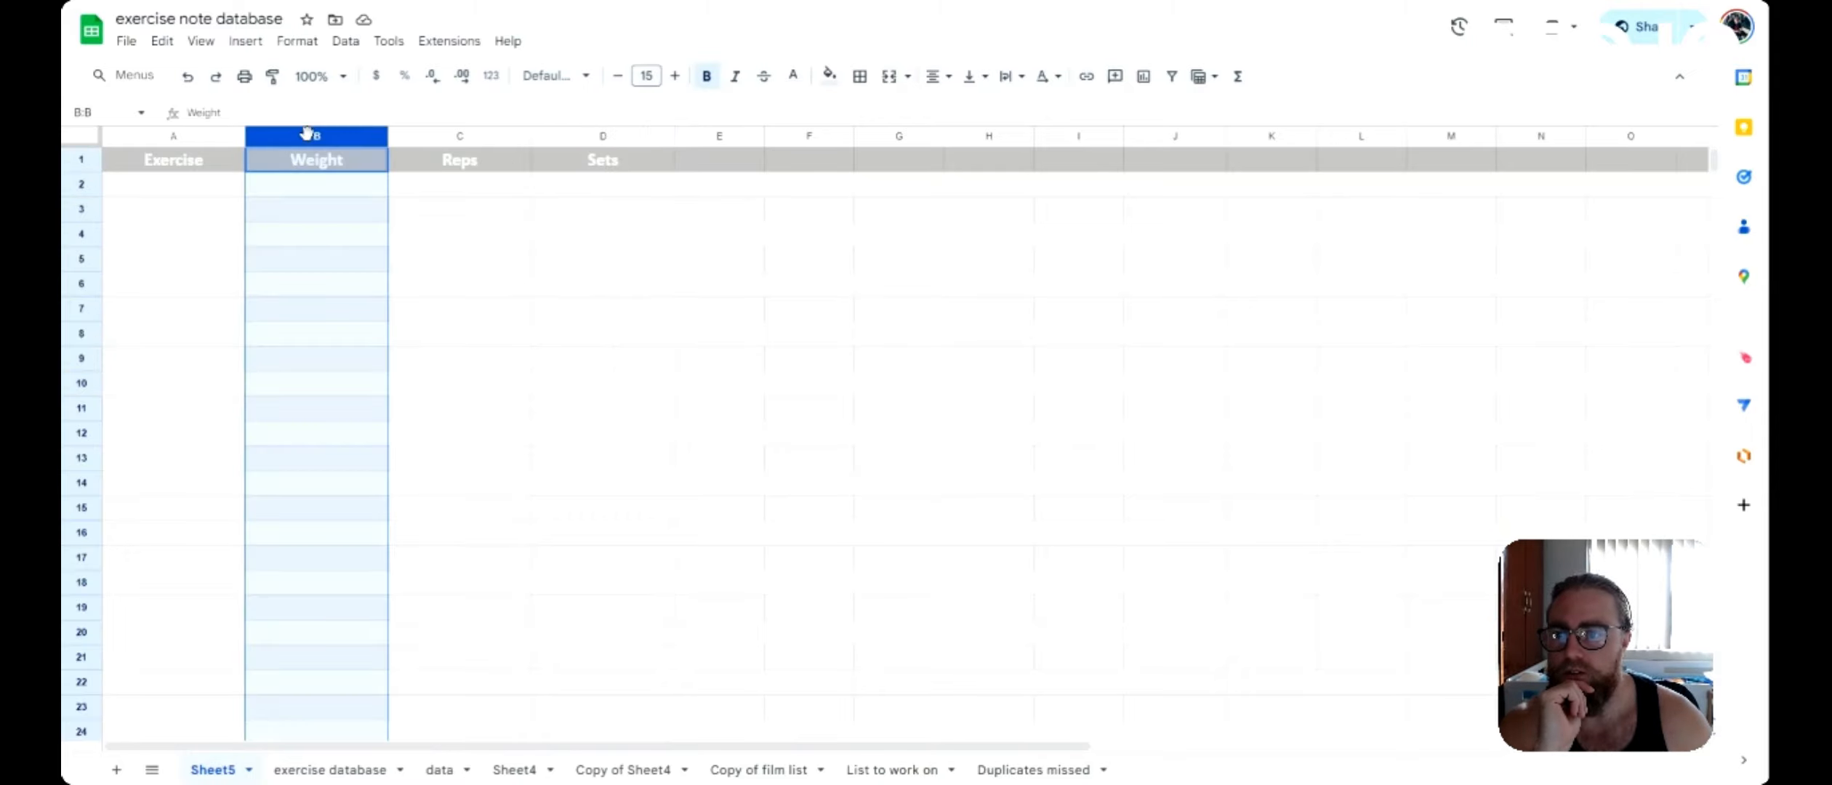
left_click(361, 391)
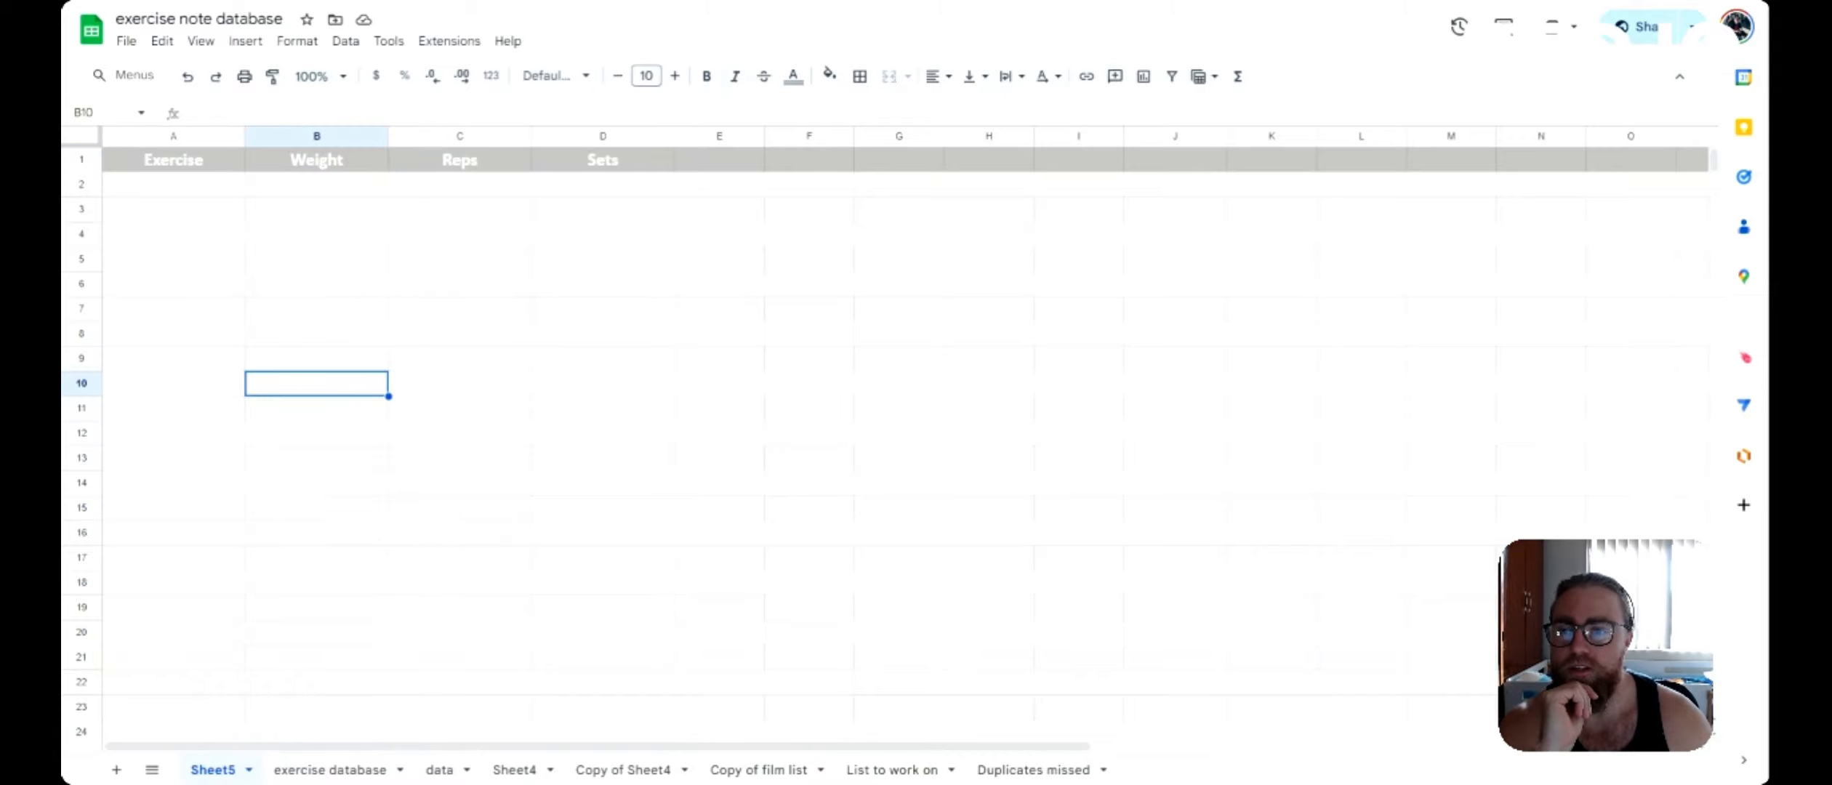
left_click(320, 140)
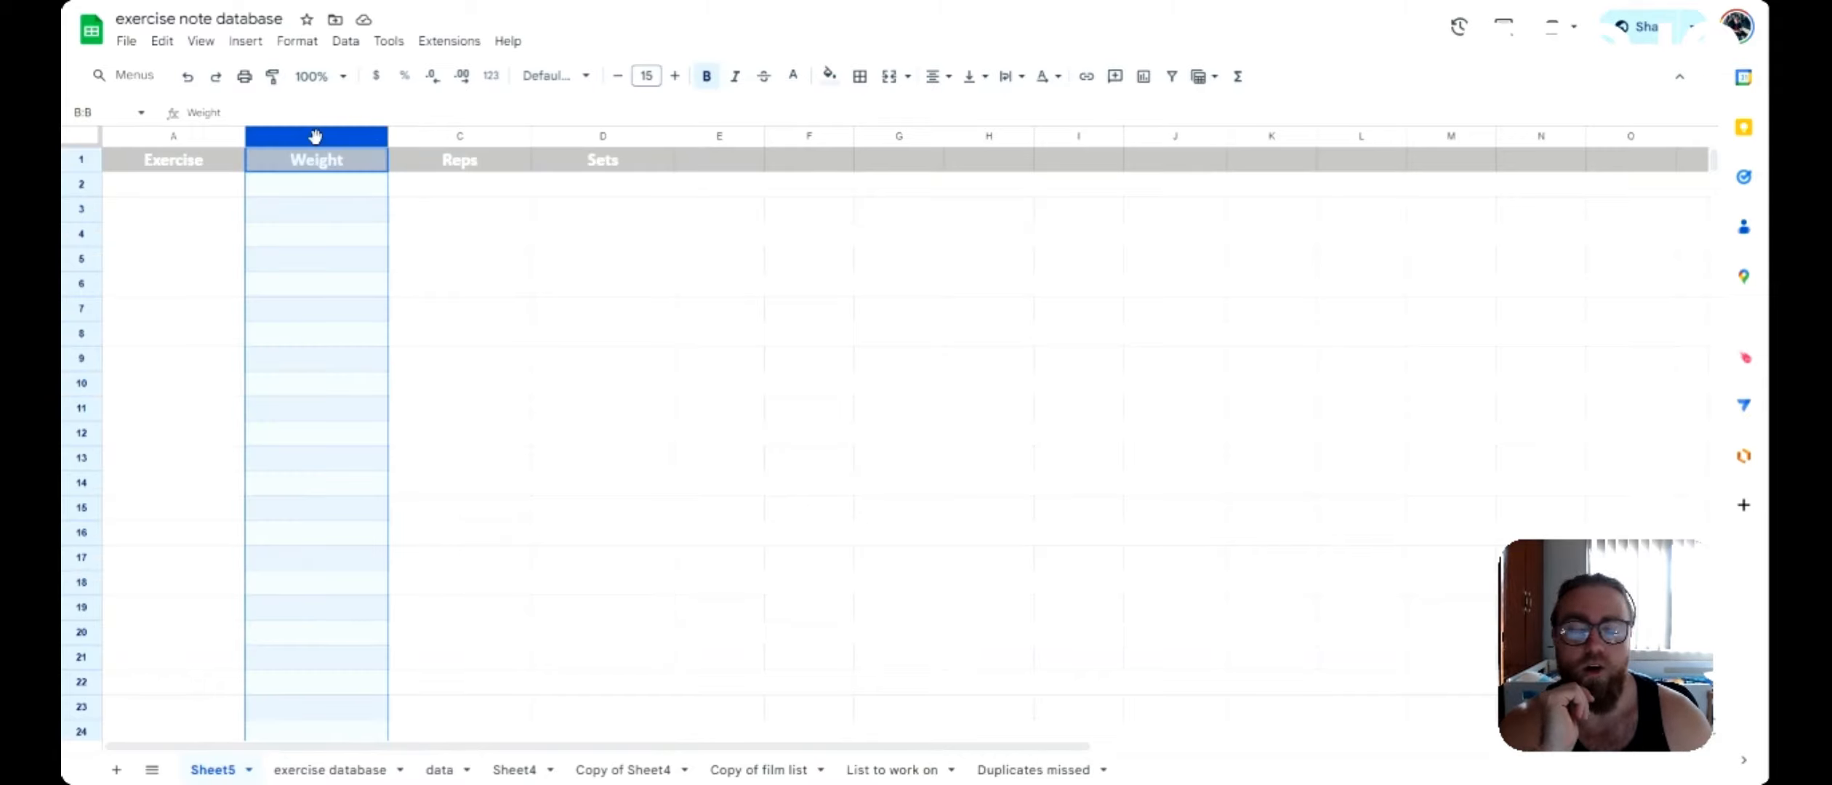
left_click_drag(315, 135, 563, 142)
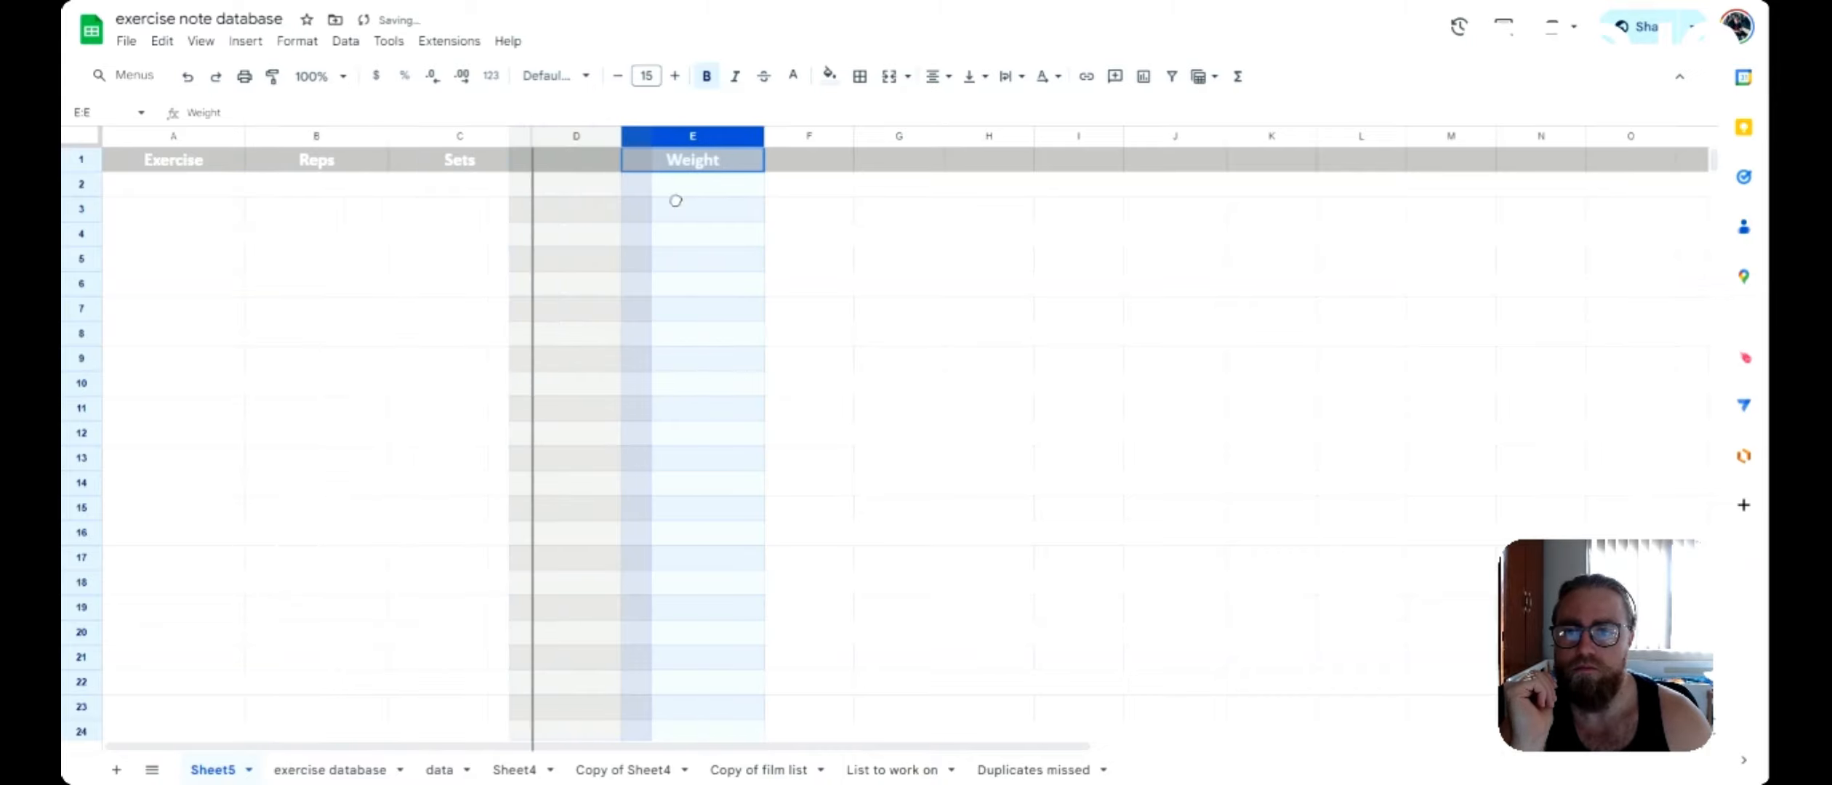
left_click(80, 210)
left_click_drag(80, 210, 93, 307)
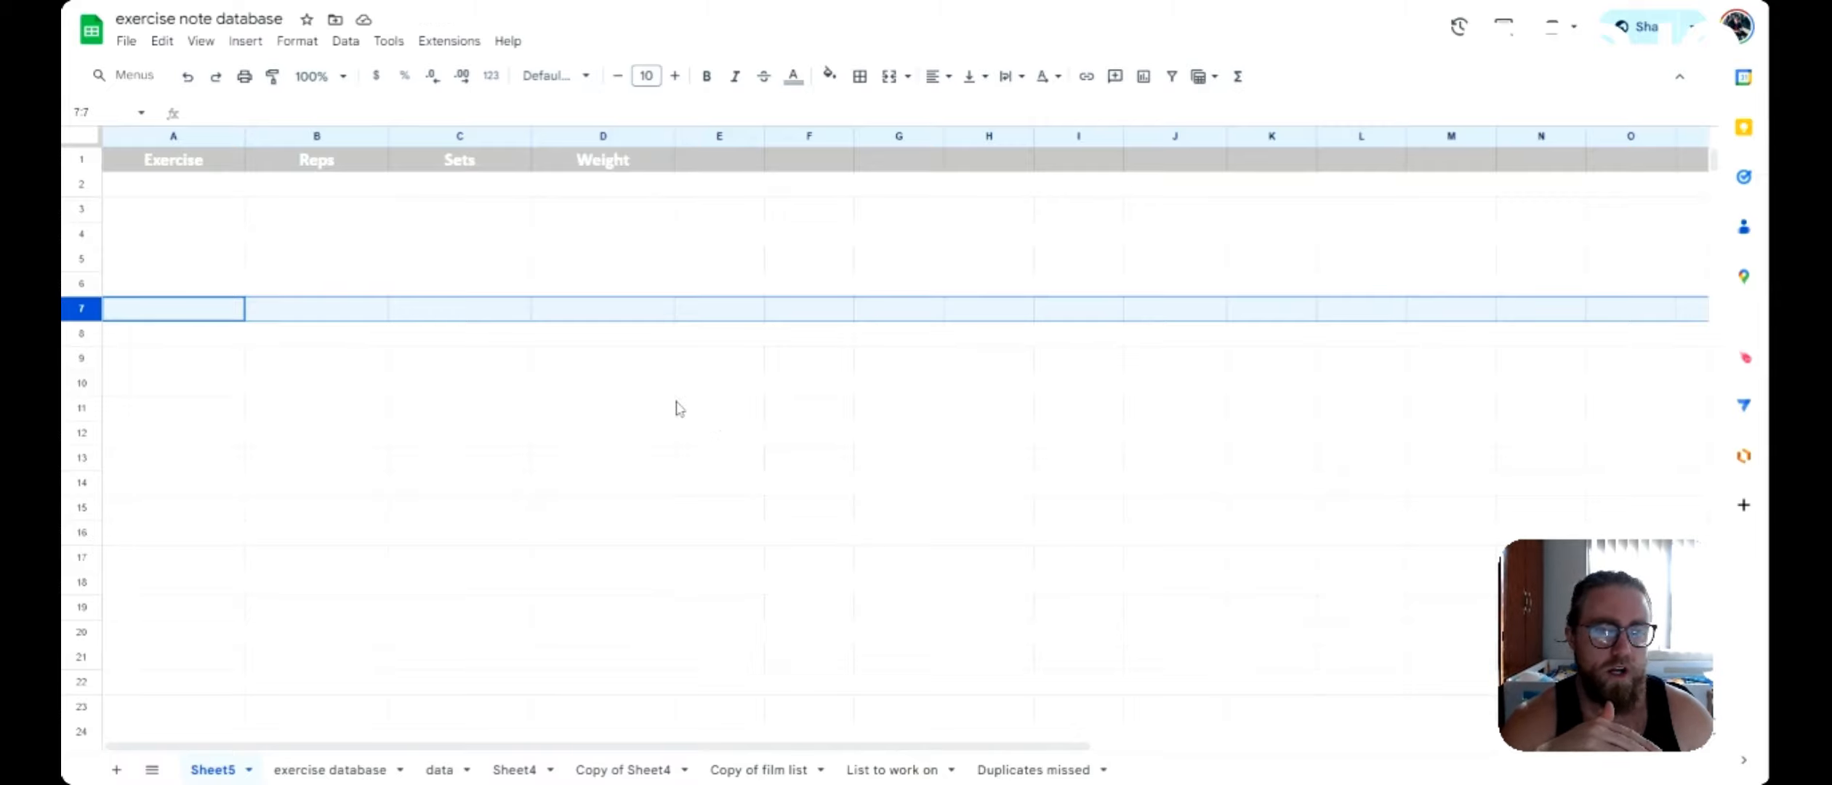
- Select columns B through D (Reps, Sets and Weight) together and make all three slightly wider
left_click(305, 134)
key("shift+Right")
key("shift+Right")
key("ctrl+shift+Right")
key("ctrl+shift+Left")
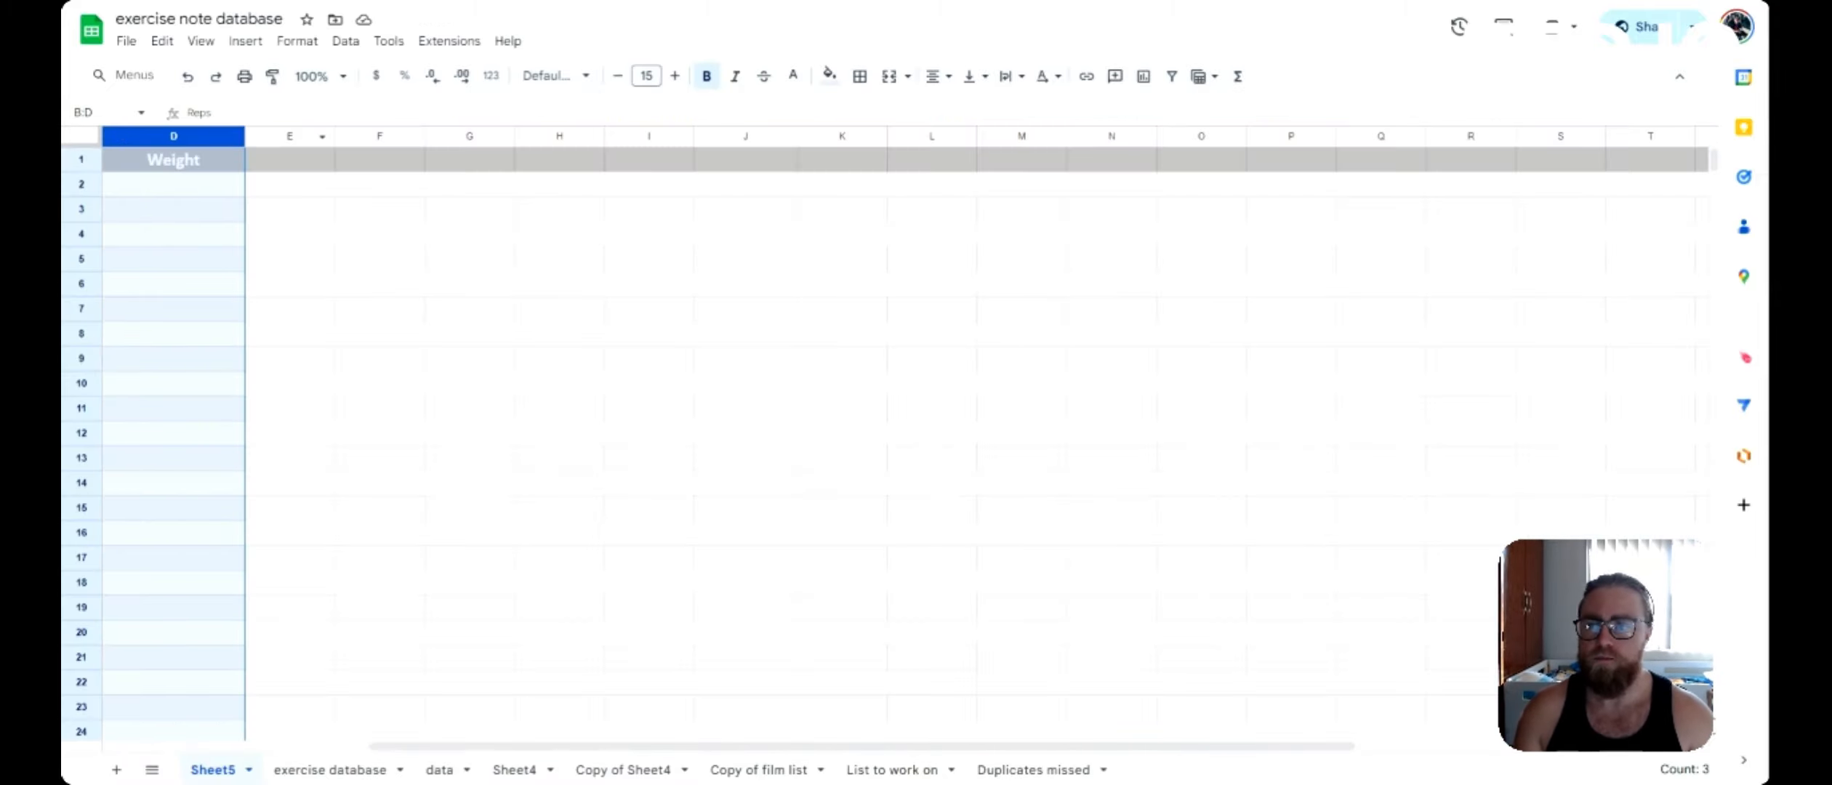
left_click_drag(763, 749, 497, 727)
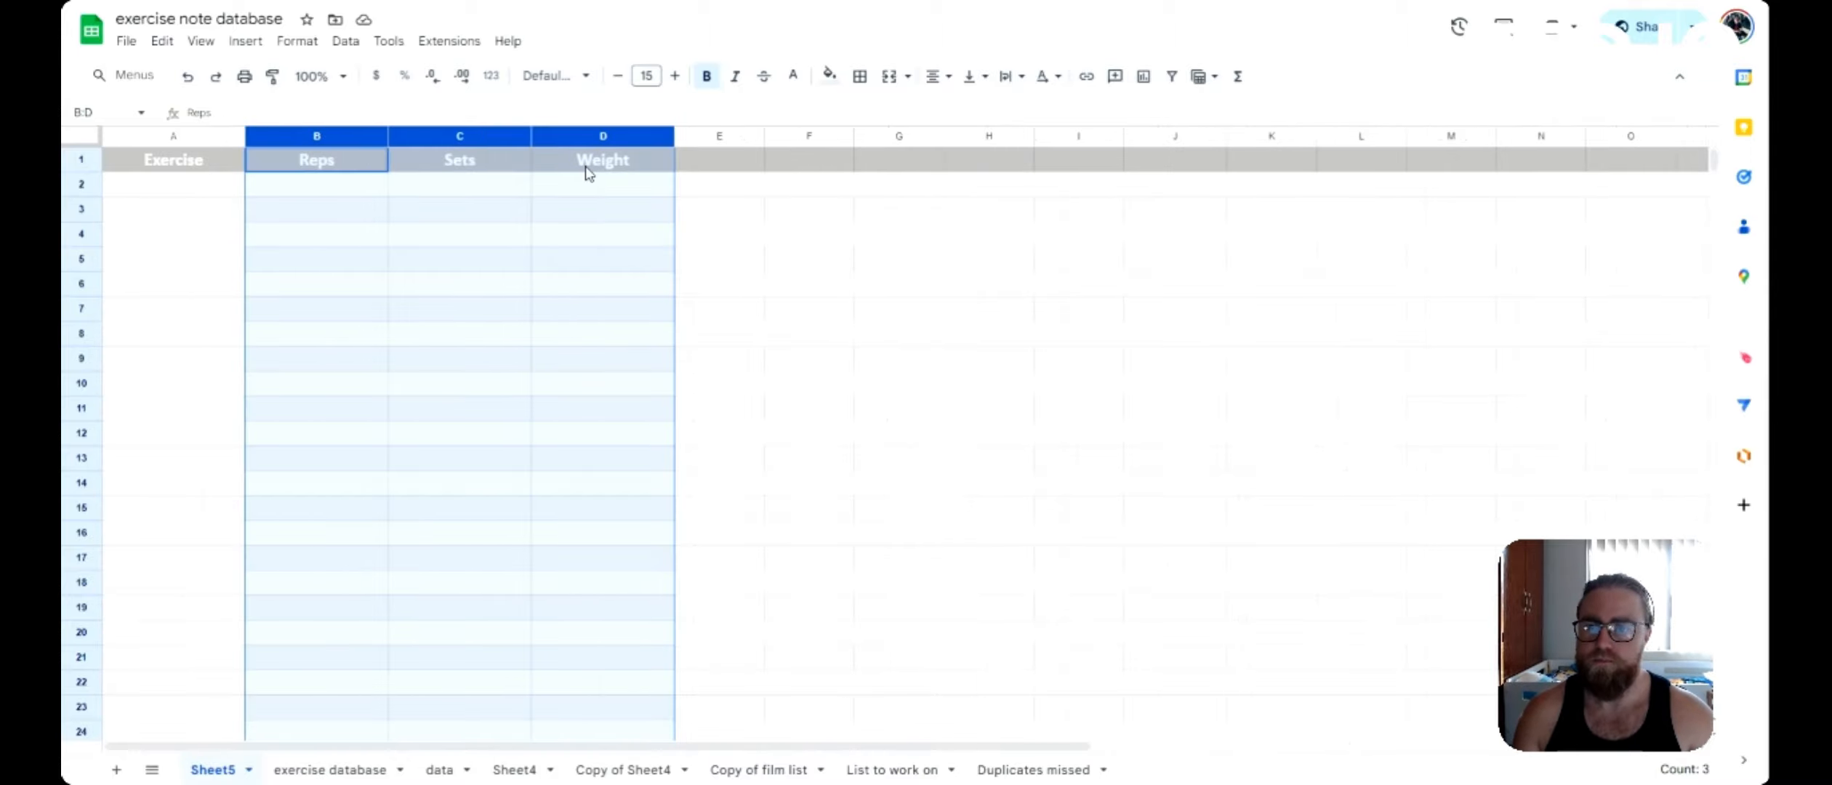
left_click_drag(490, 135, 1285, 218)
left_click_drag(521, 194, 330, 215)
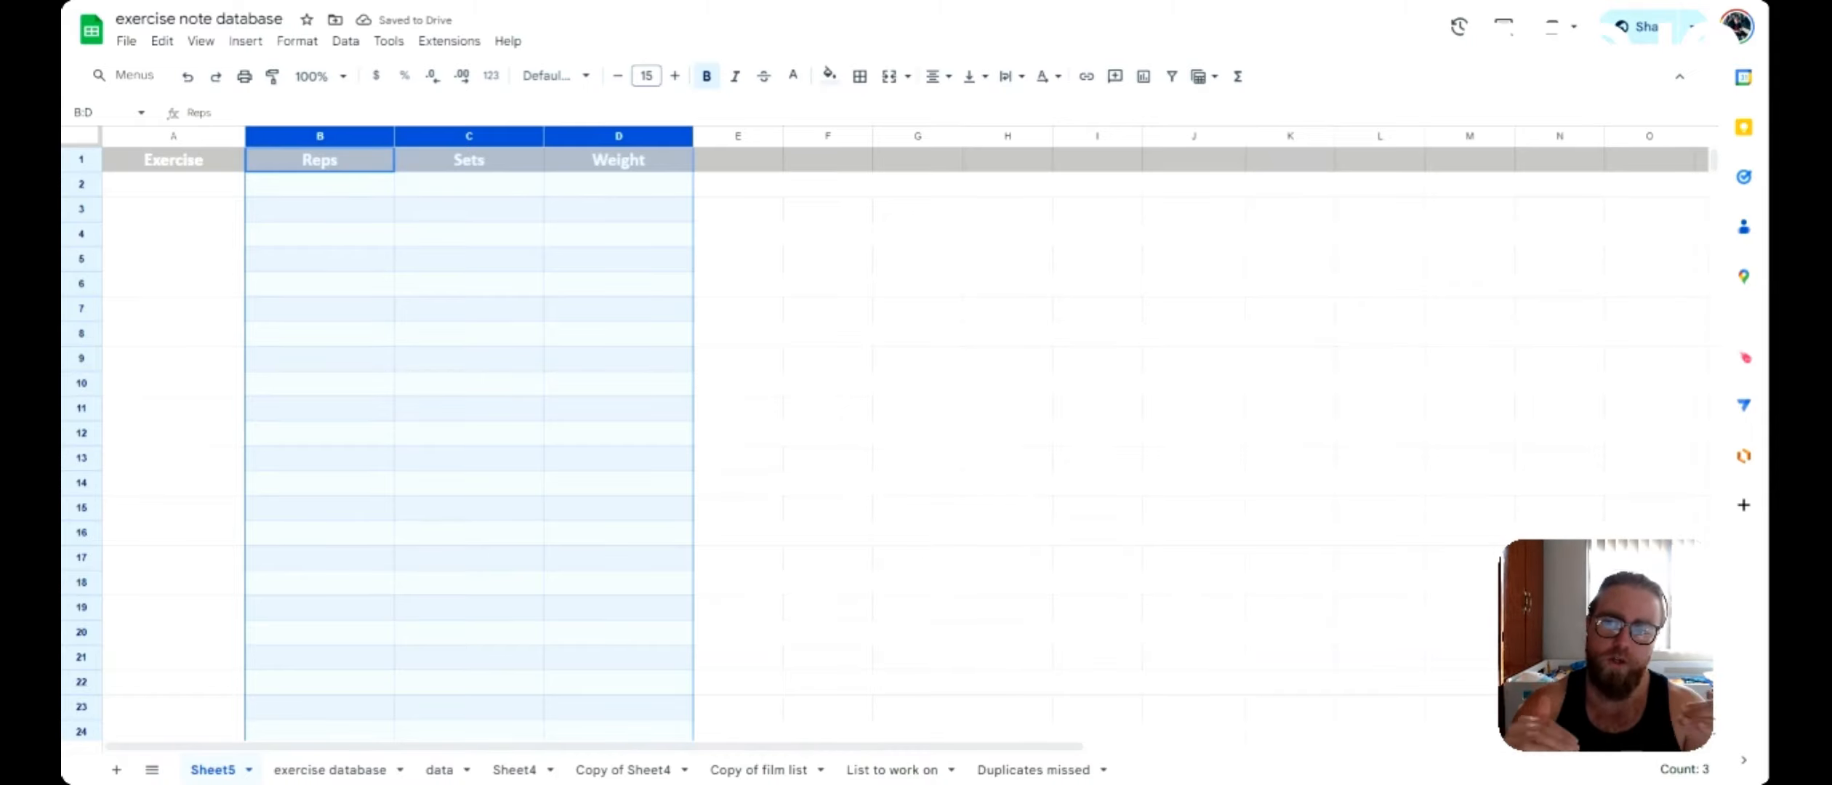
left_click(799, 607)
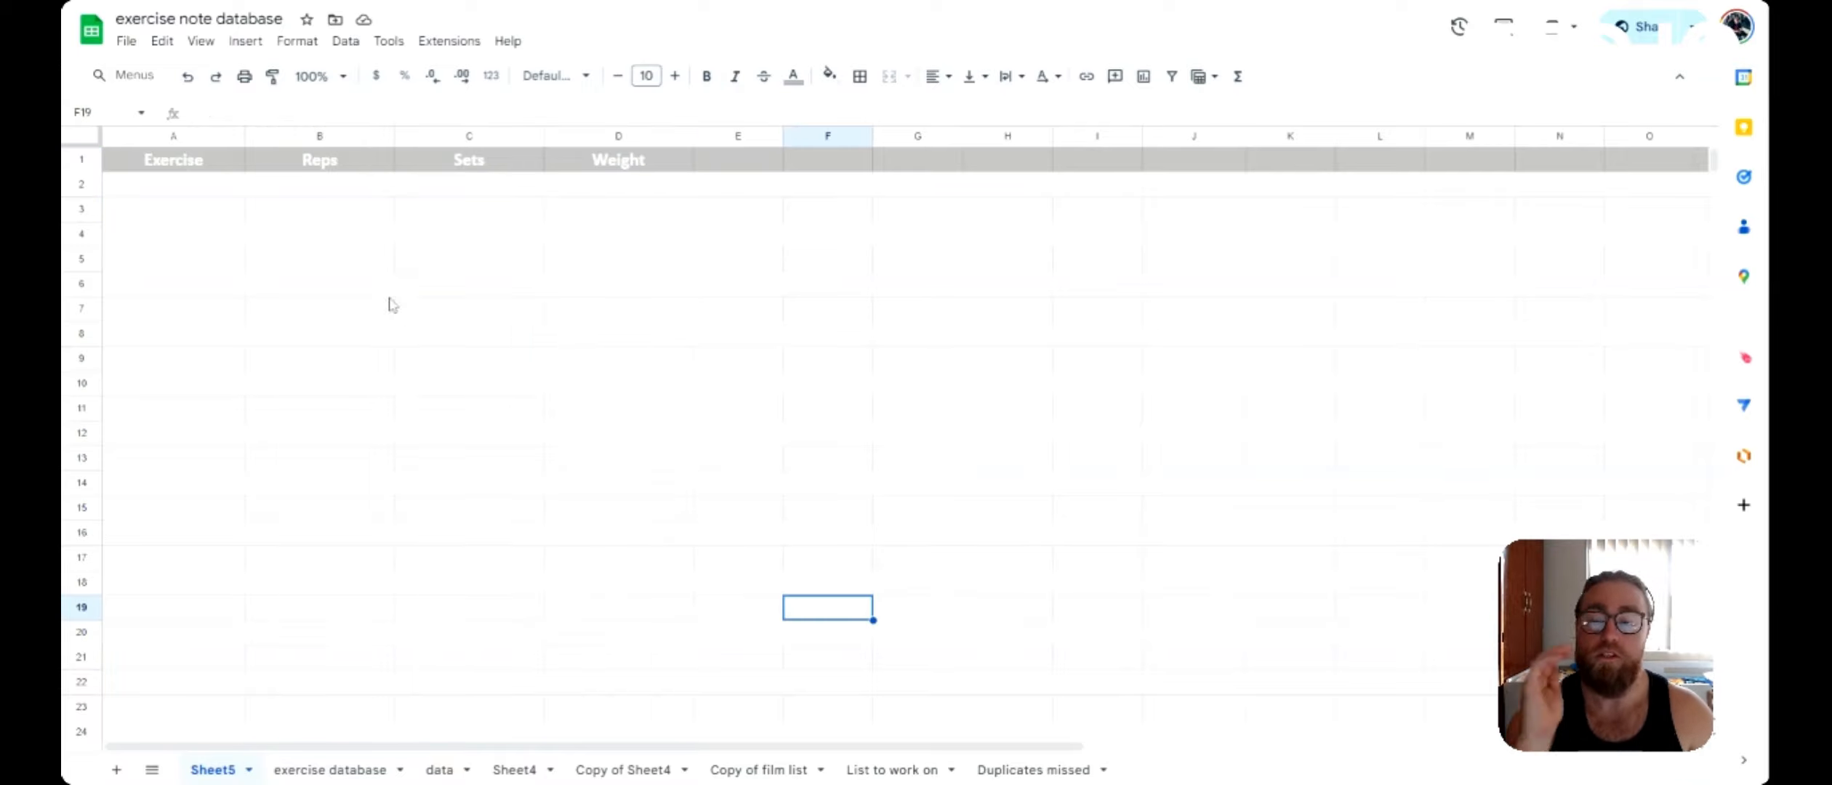
- Freeze the first row so the headers stay in view while scrolling down the sheet
left_click(84, 160)
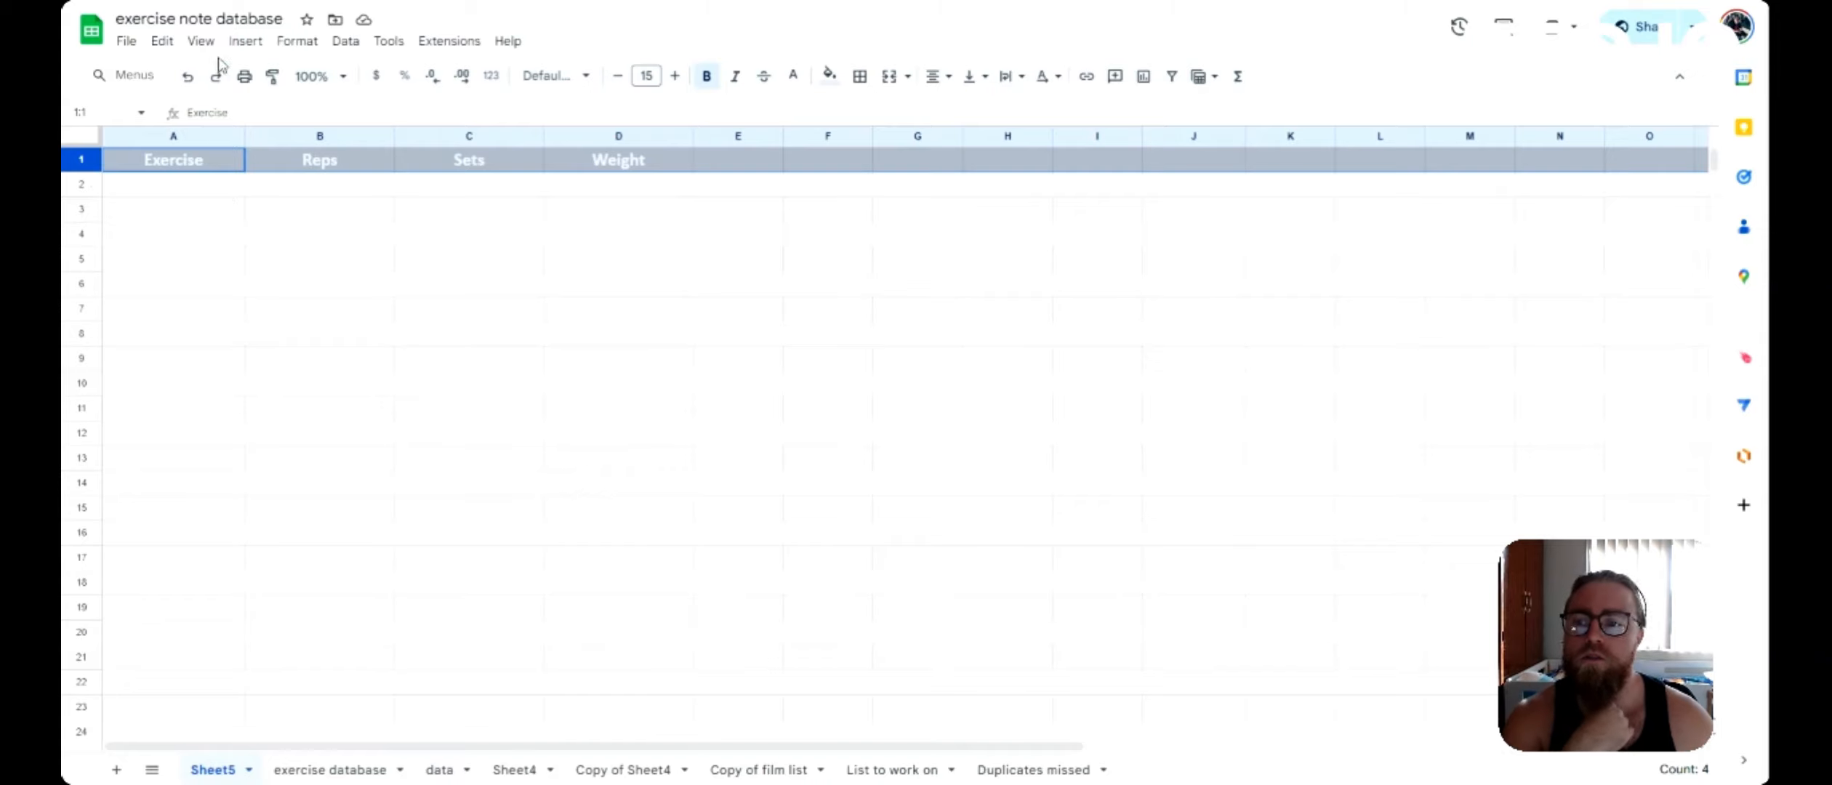
left_click(199, 45)
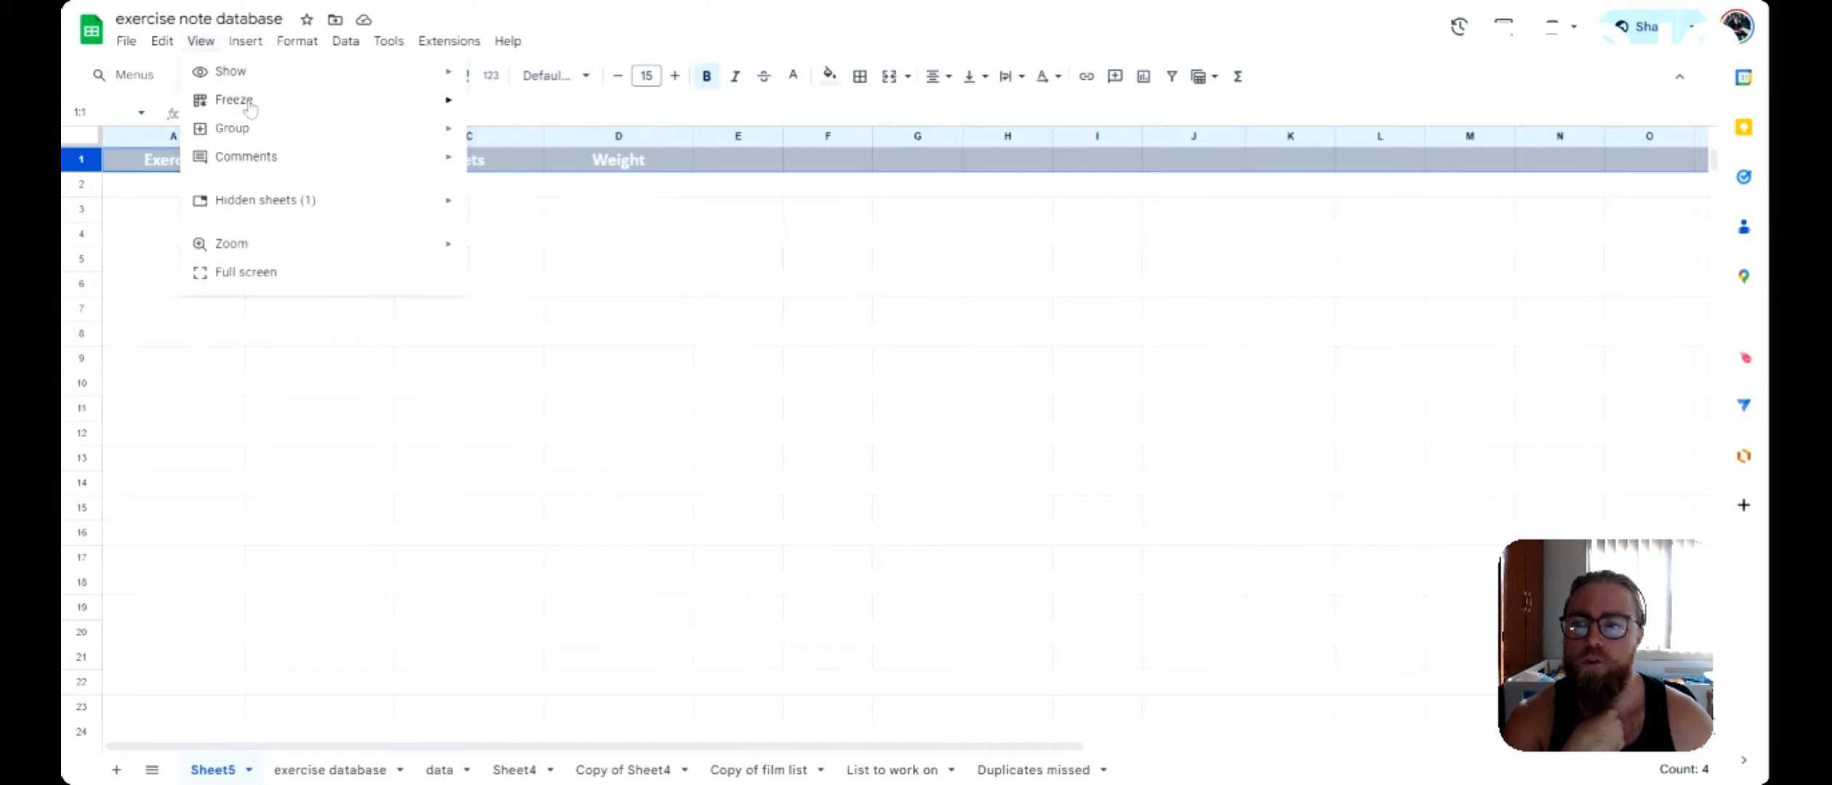
mouse_move(248, 103)
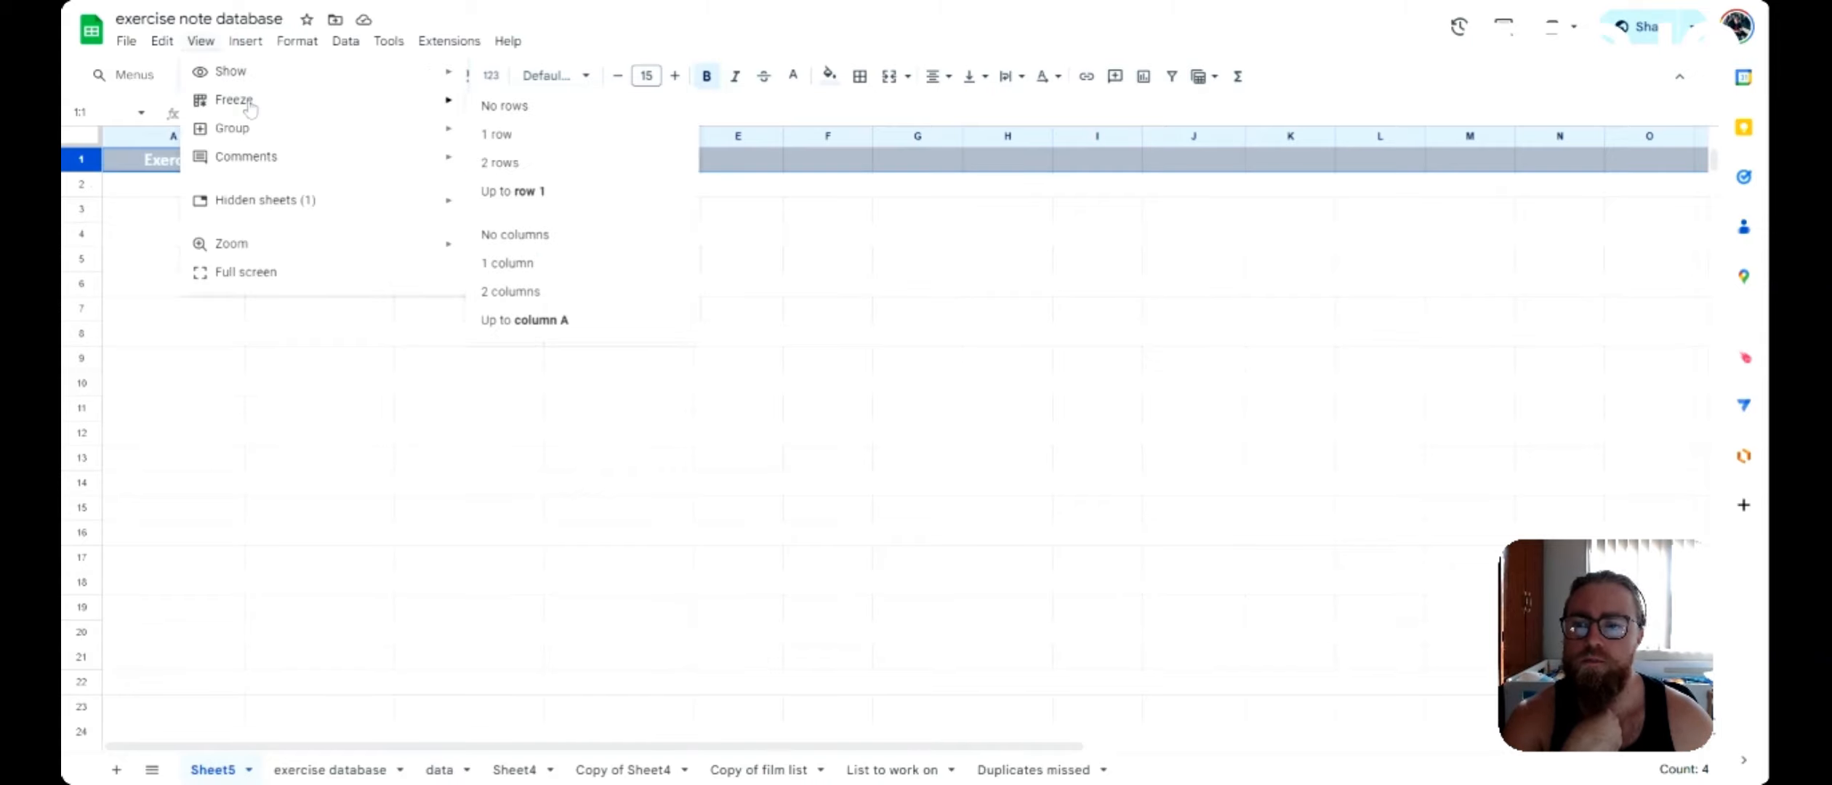
left_click(536, 146)
scroll(501, 414, "down", 10)
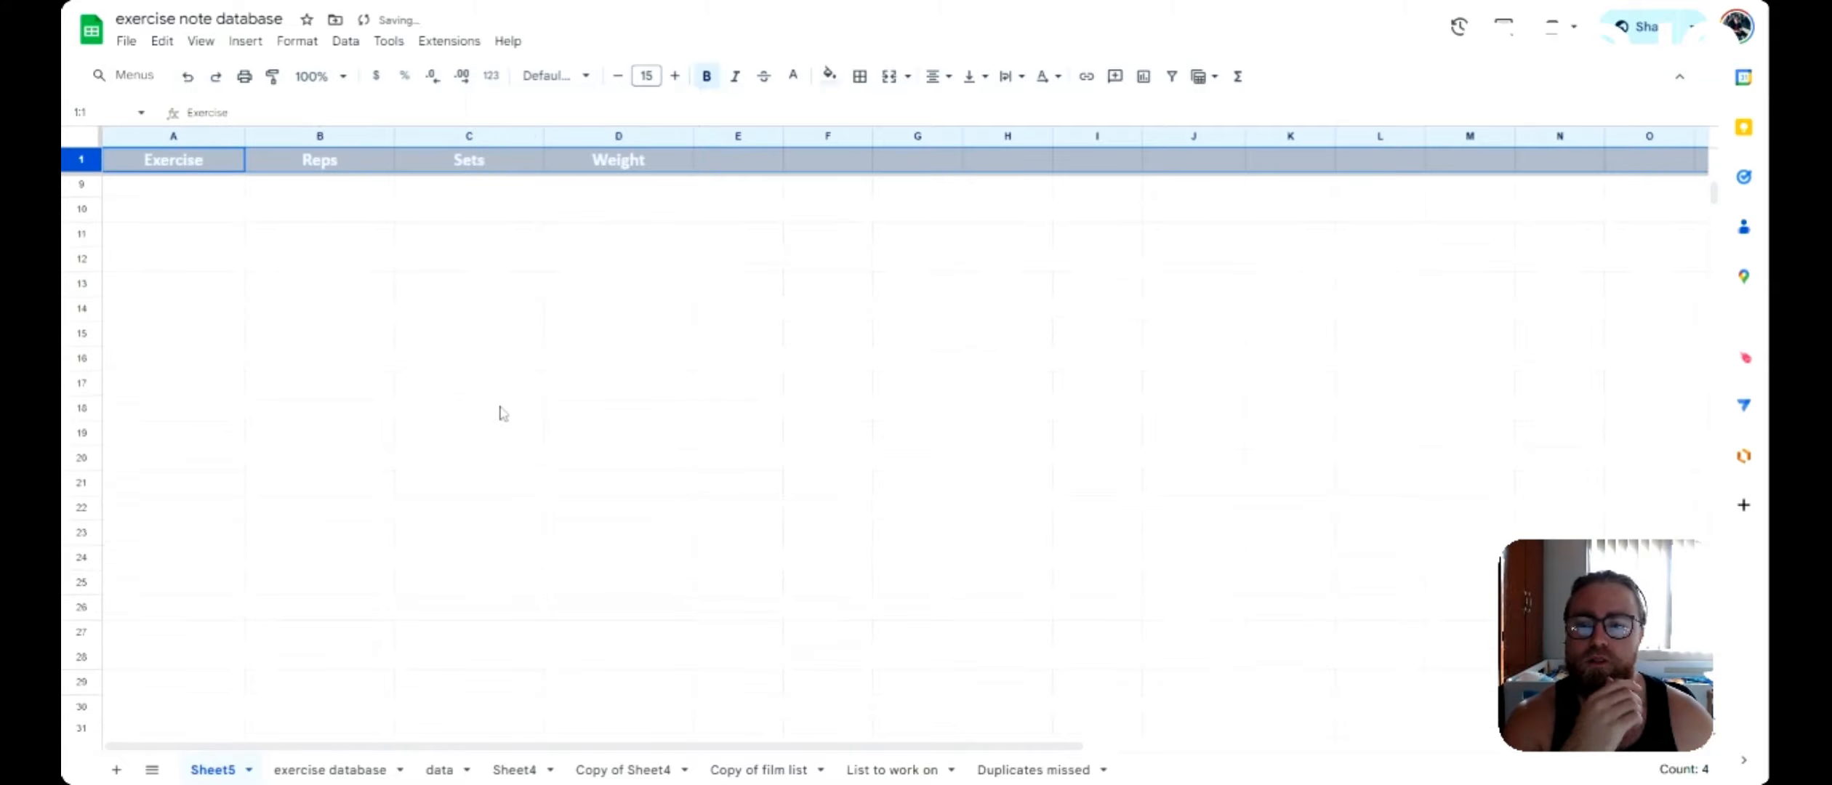
scroll(527, 582, "up", 10)
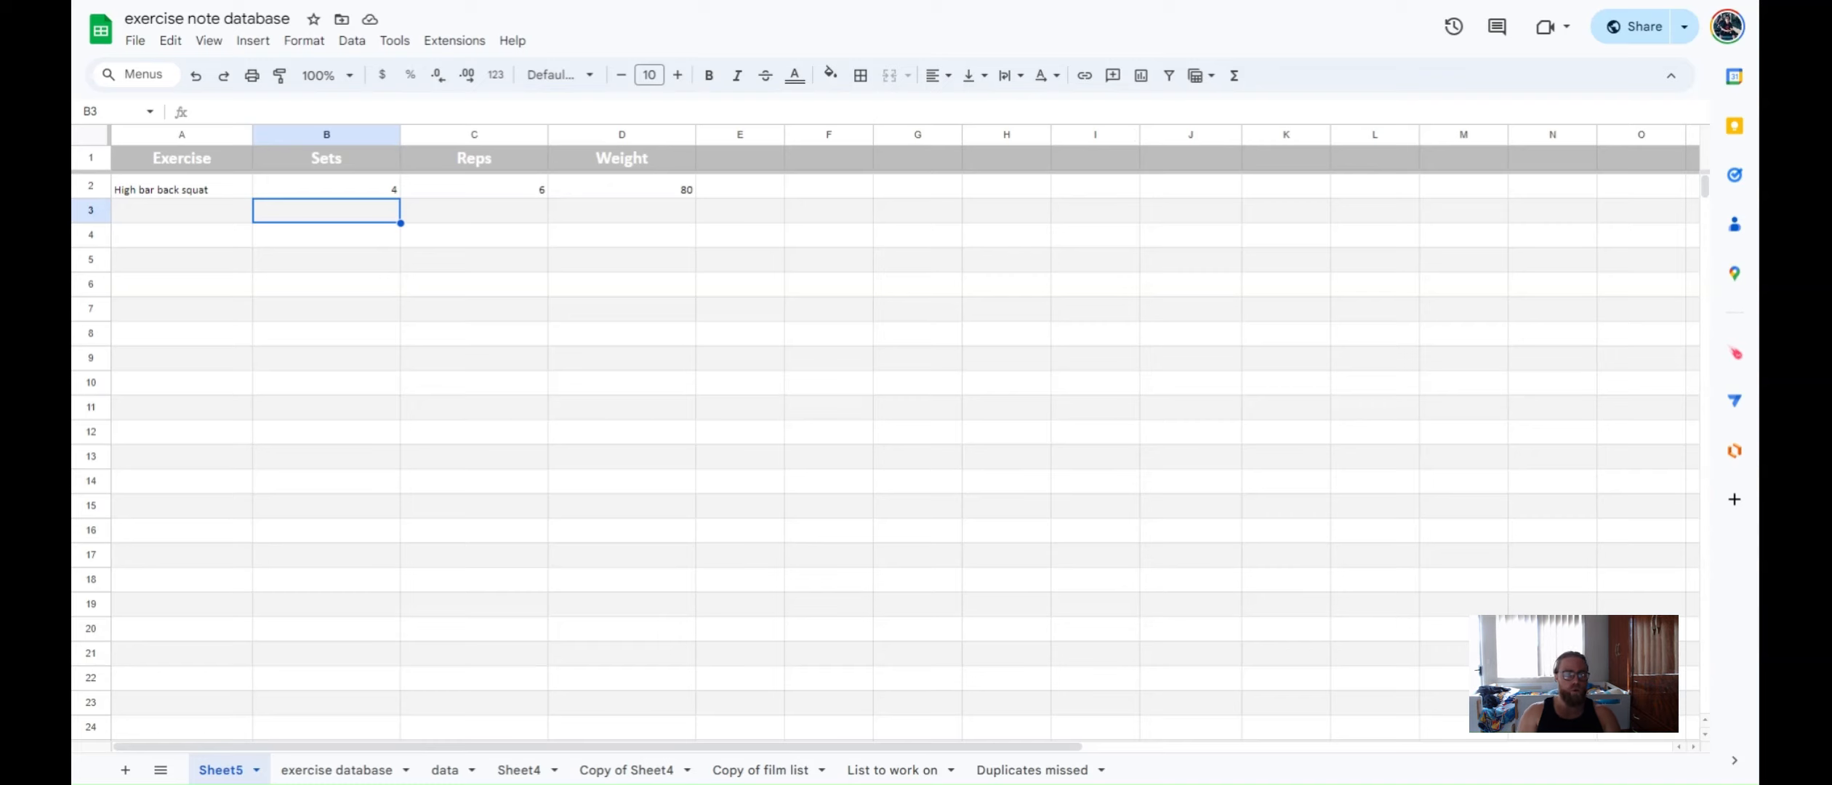
- Add units to the High bar back squat entries so B2 reads 4 sets, C2 6 reps and D2 80 kg
left_click(326, 187)
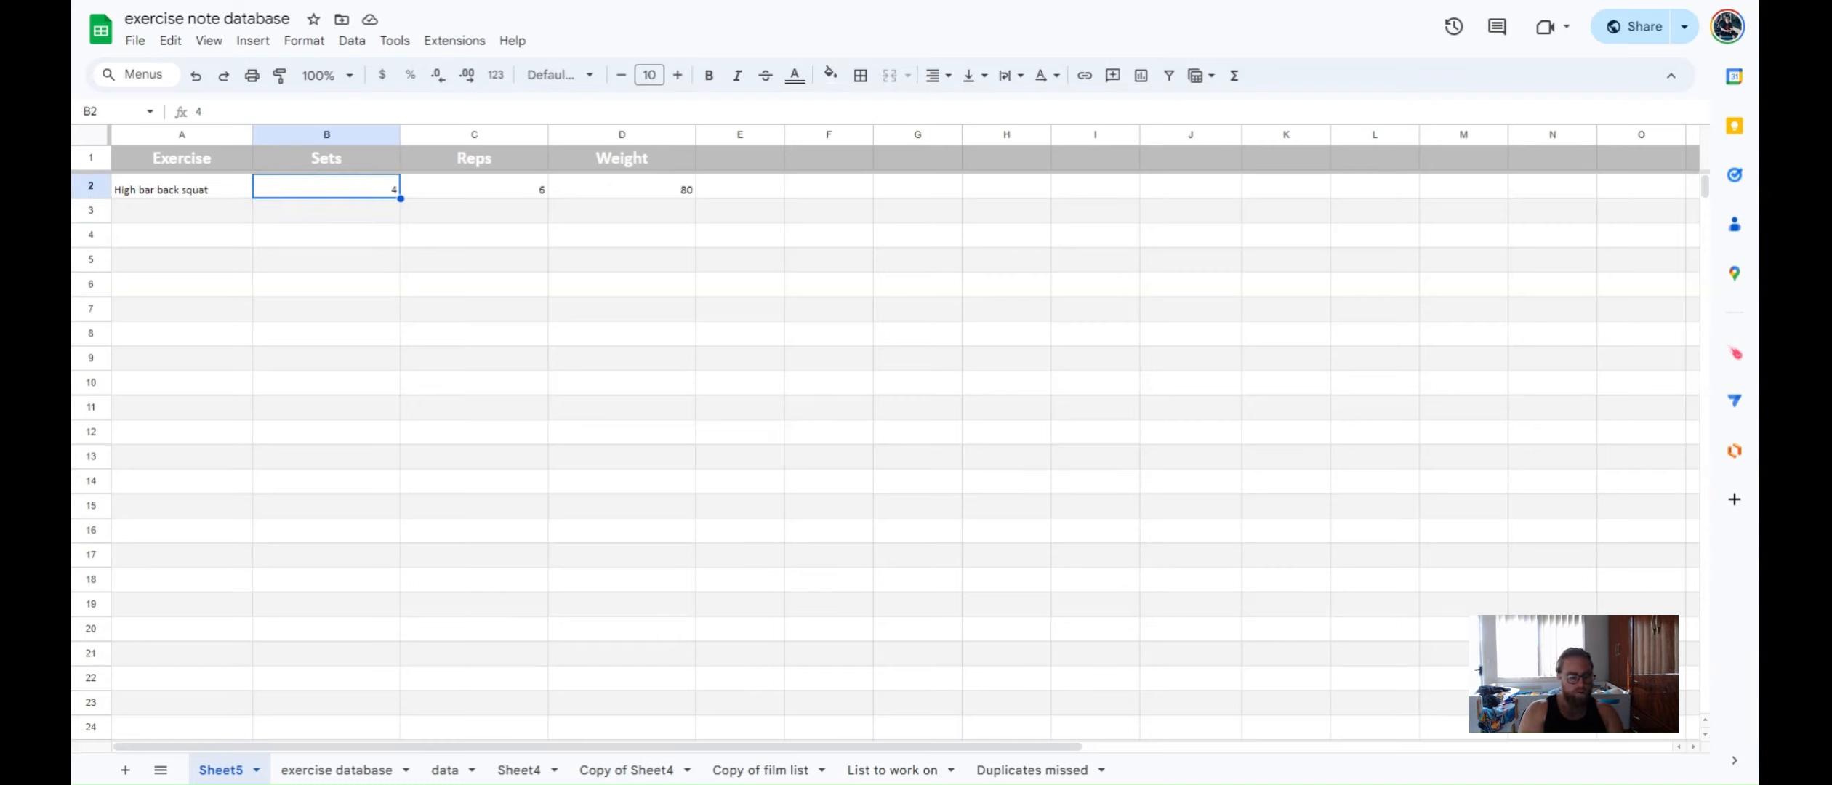
key("Return")
type("sets")
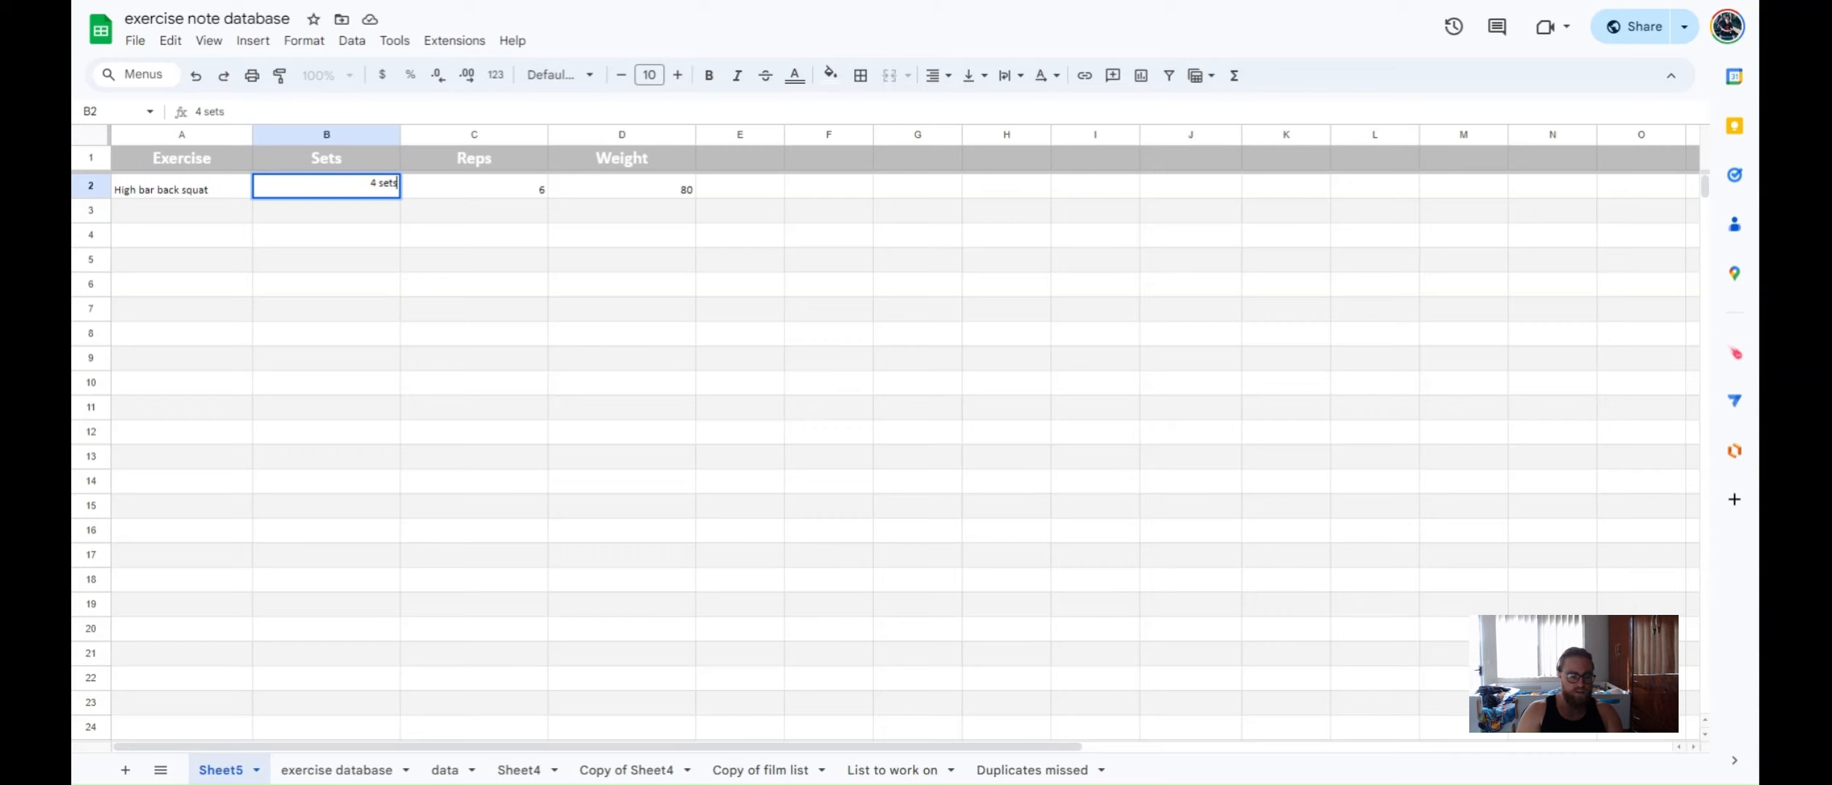
key("Tab")
key("Return")
type("reps")
key("Tab")
key("Return")
type("kg")
key("Return")
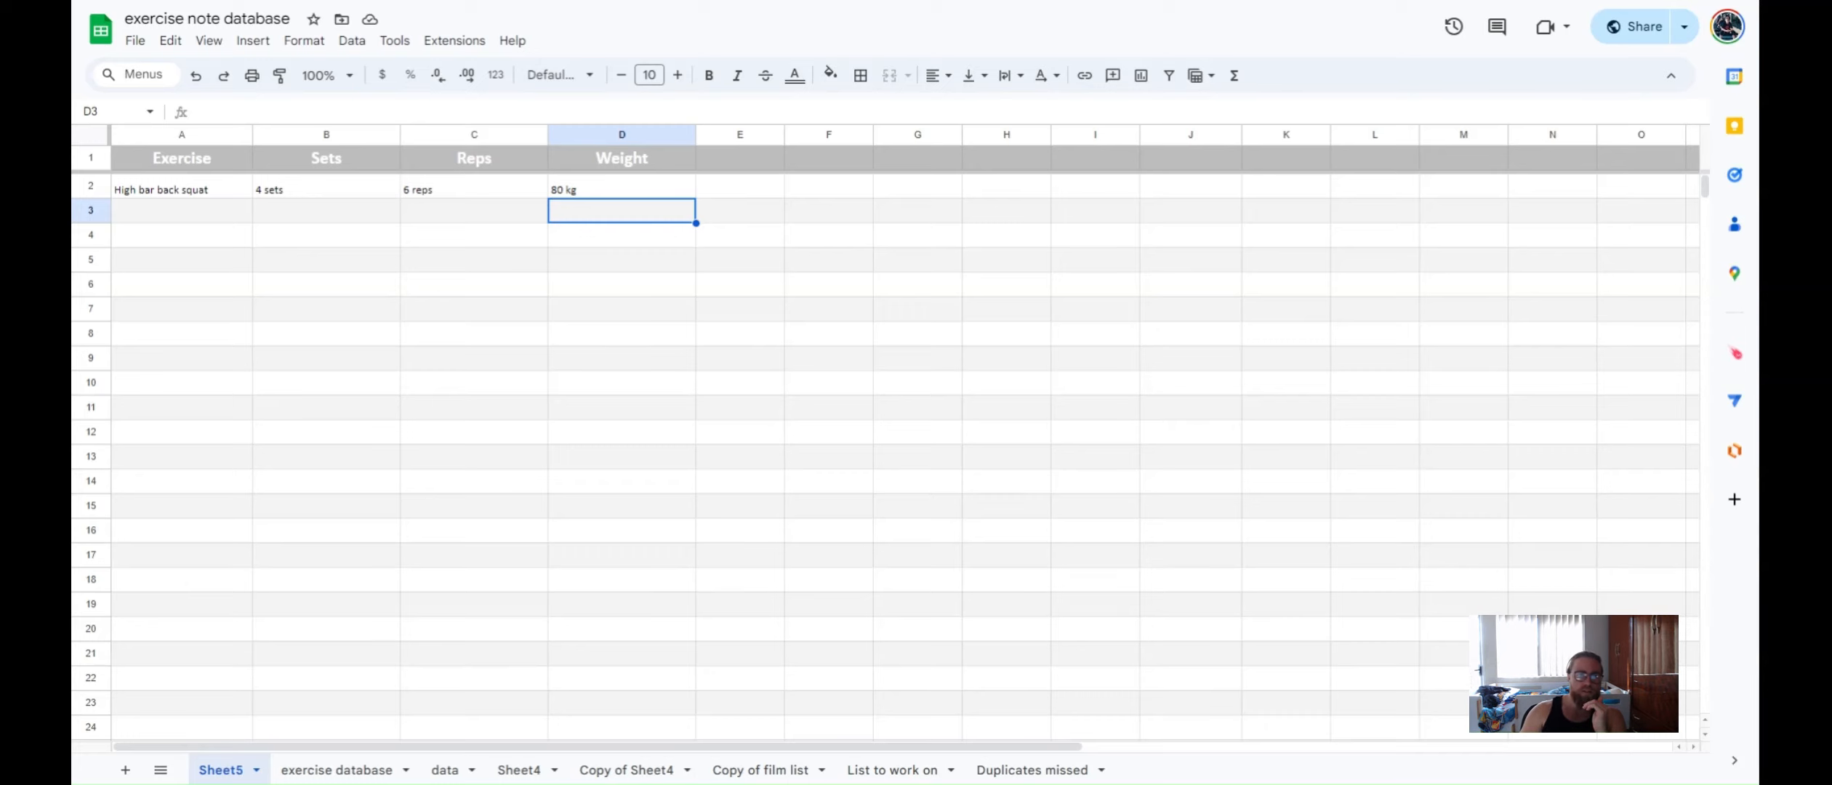
- Enter the formula =B2+1 in cell B3, below the Sets entry
left_click(305, 218)
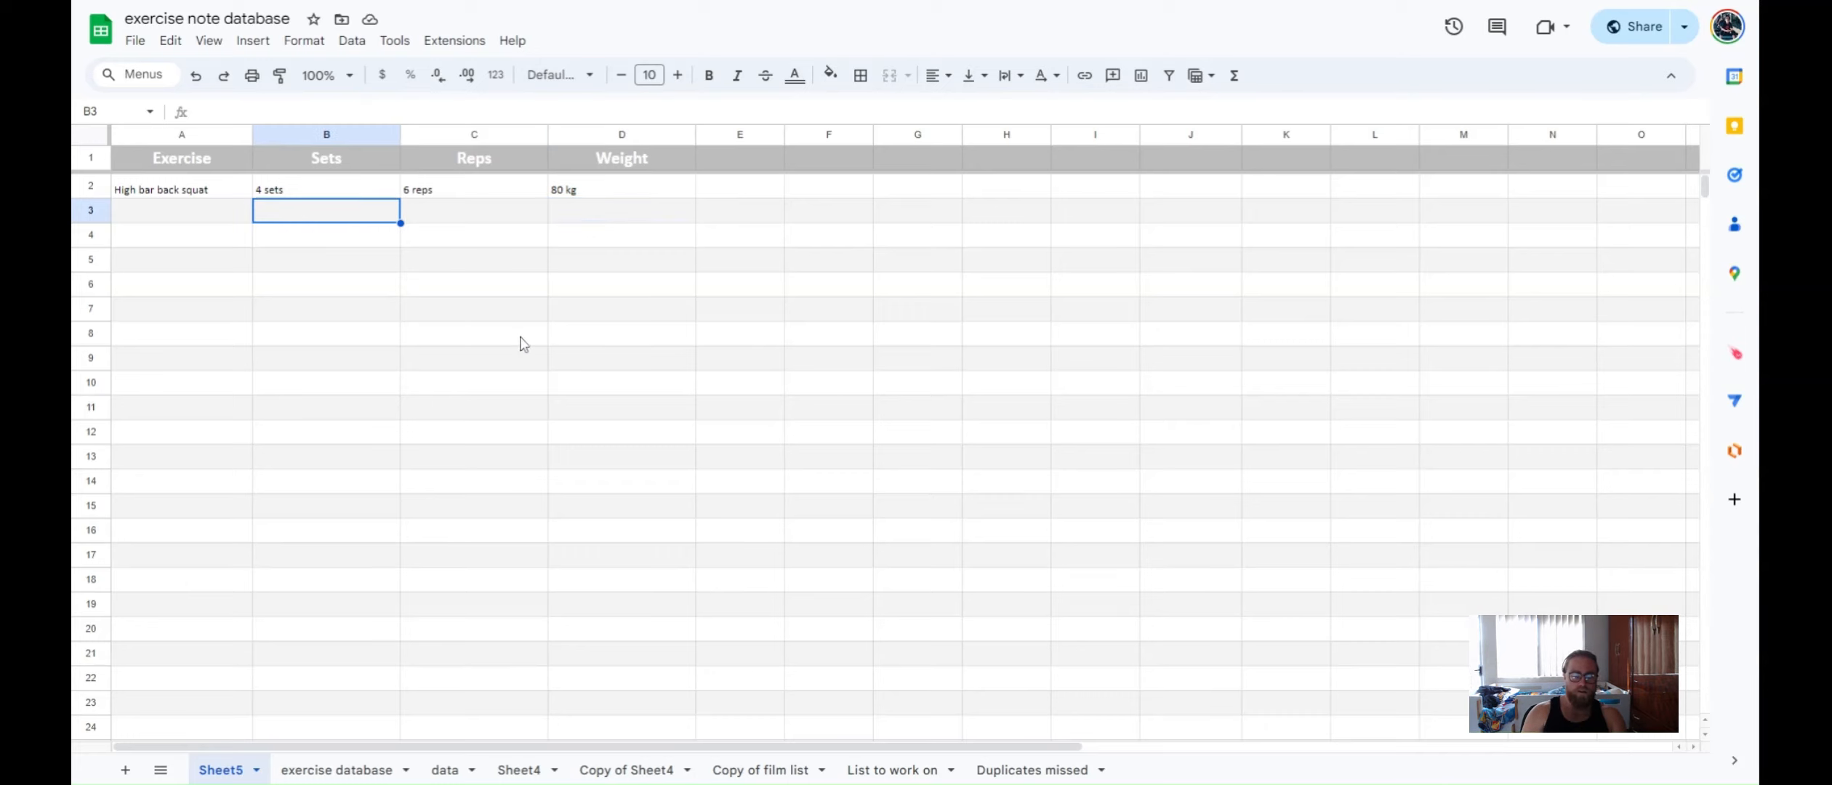
type("=")
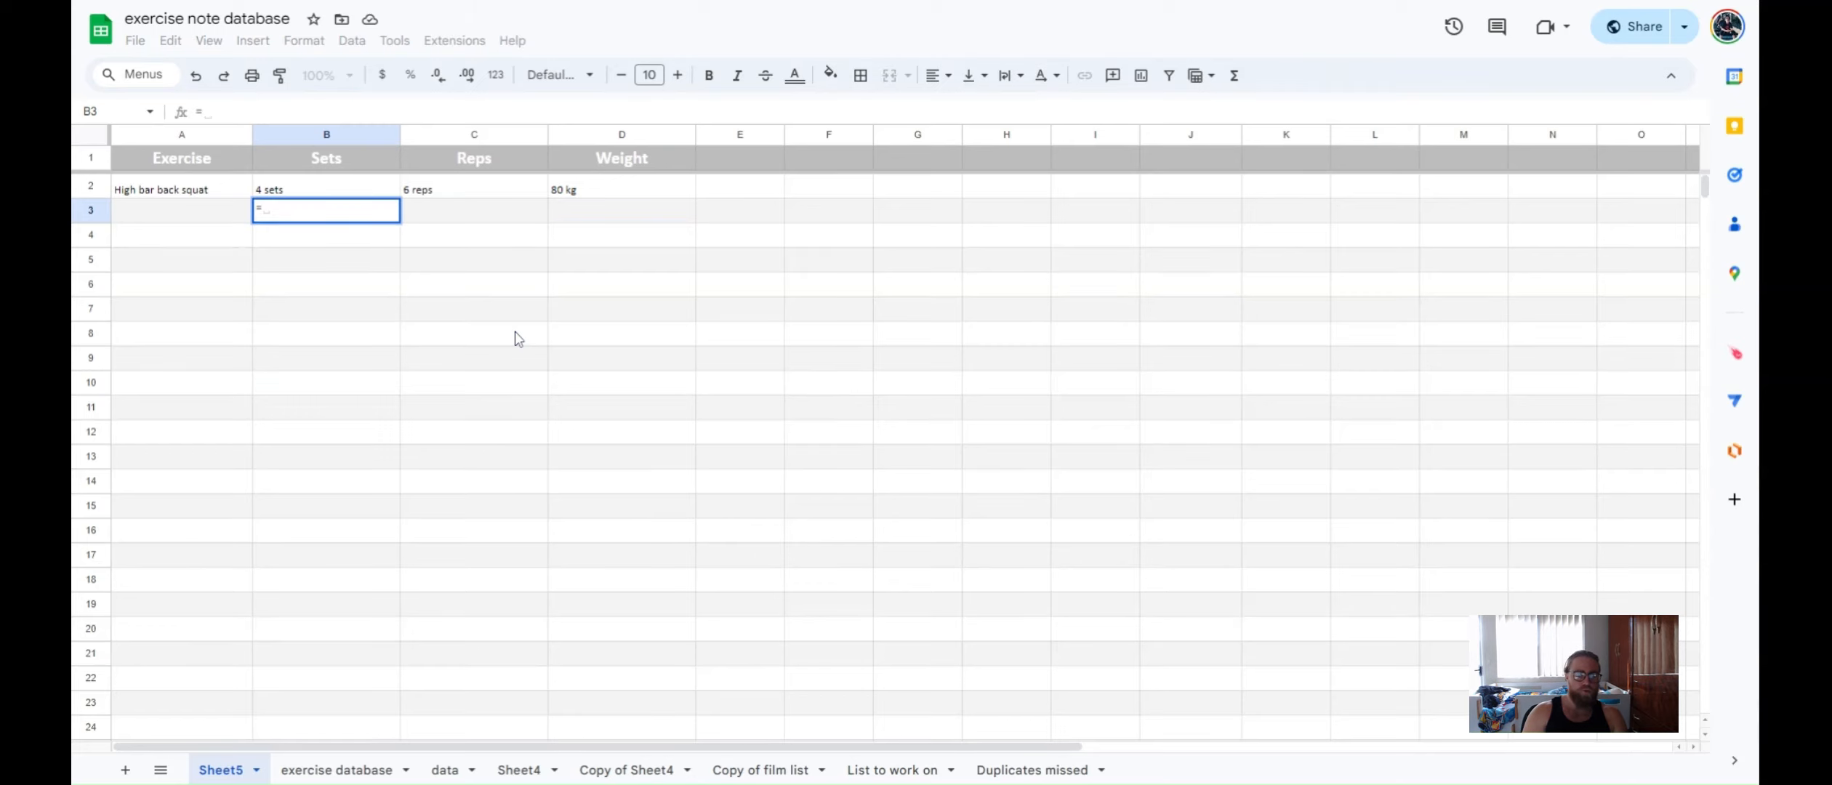
key("Up")
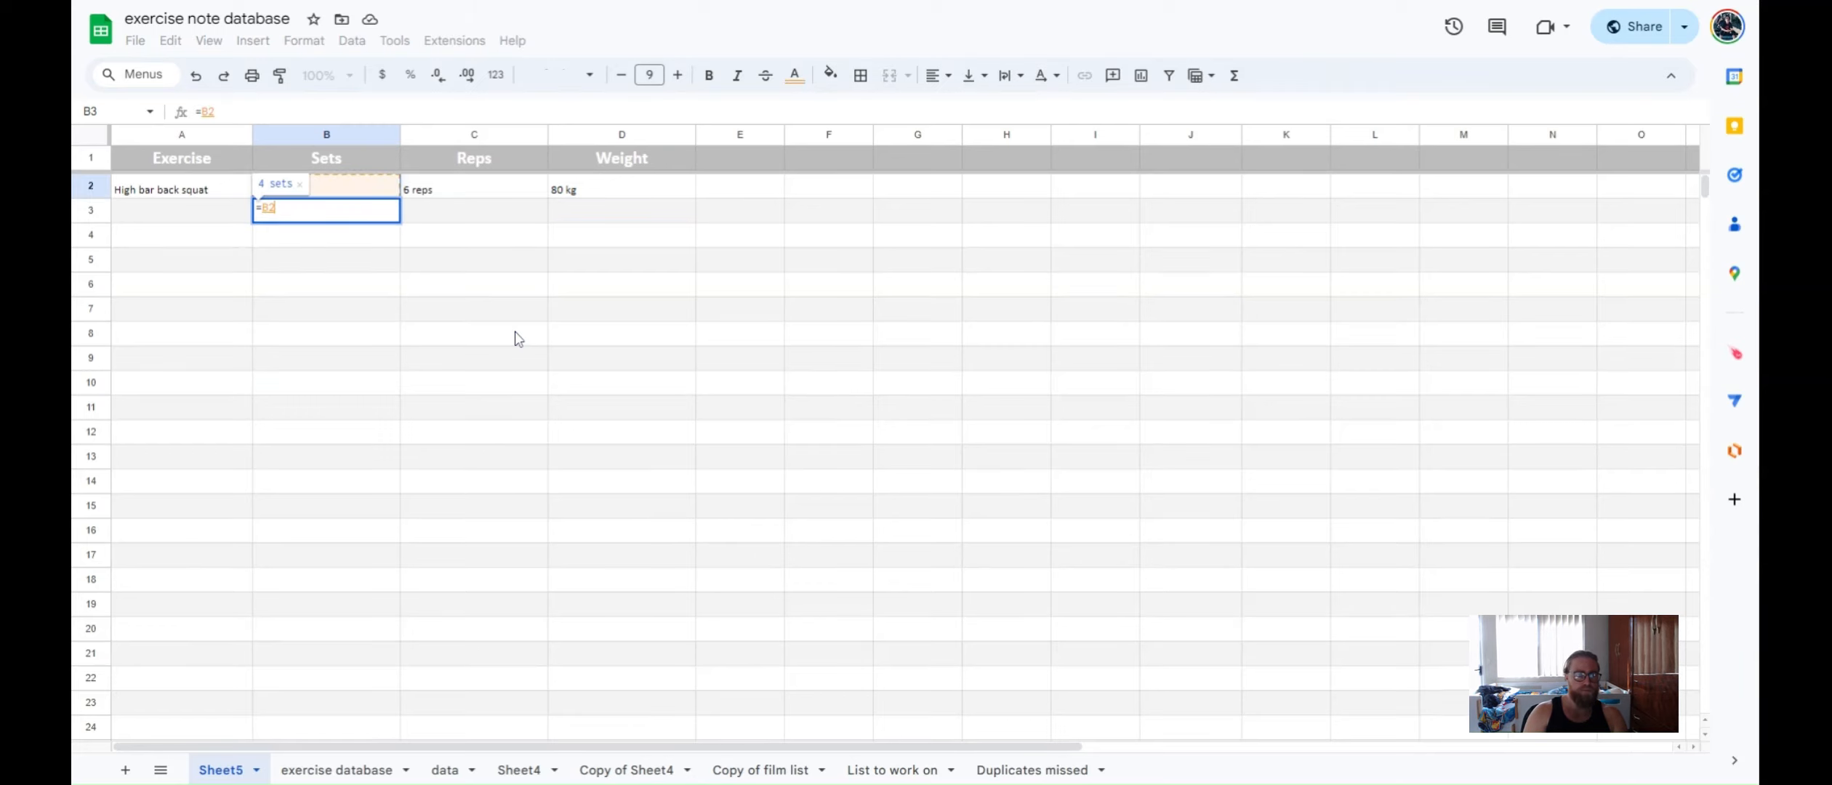
type("+1")
key("Return")
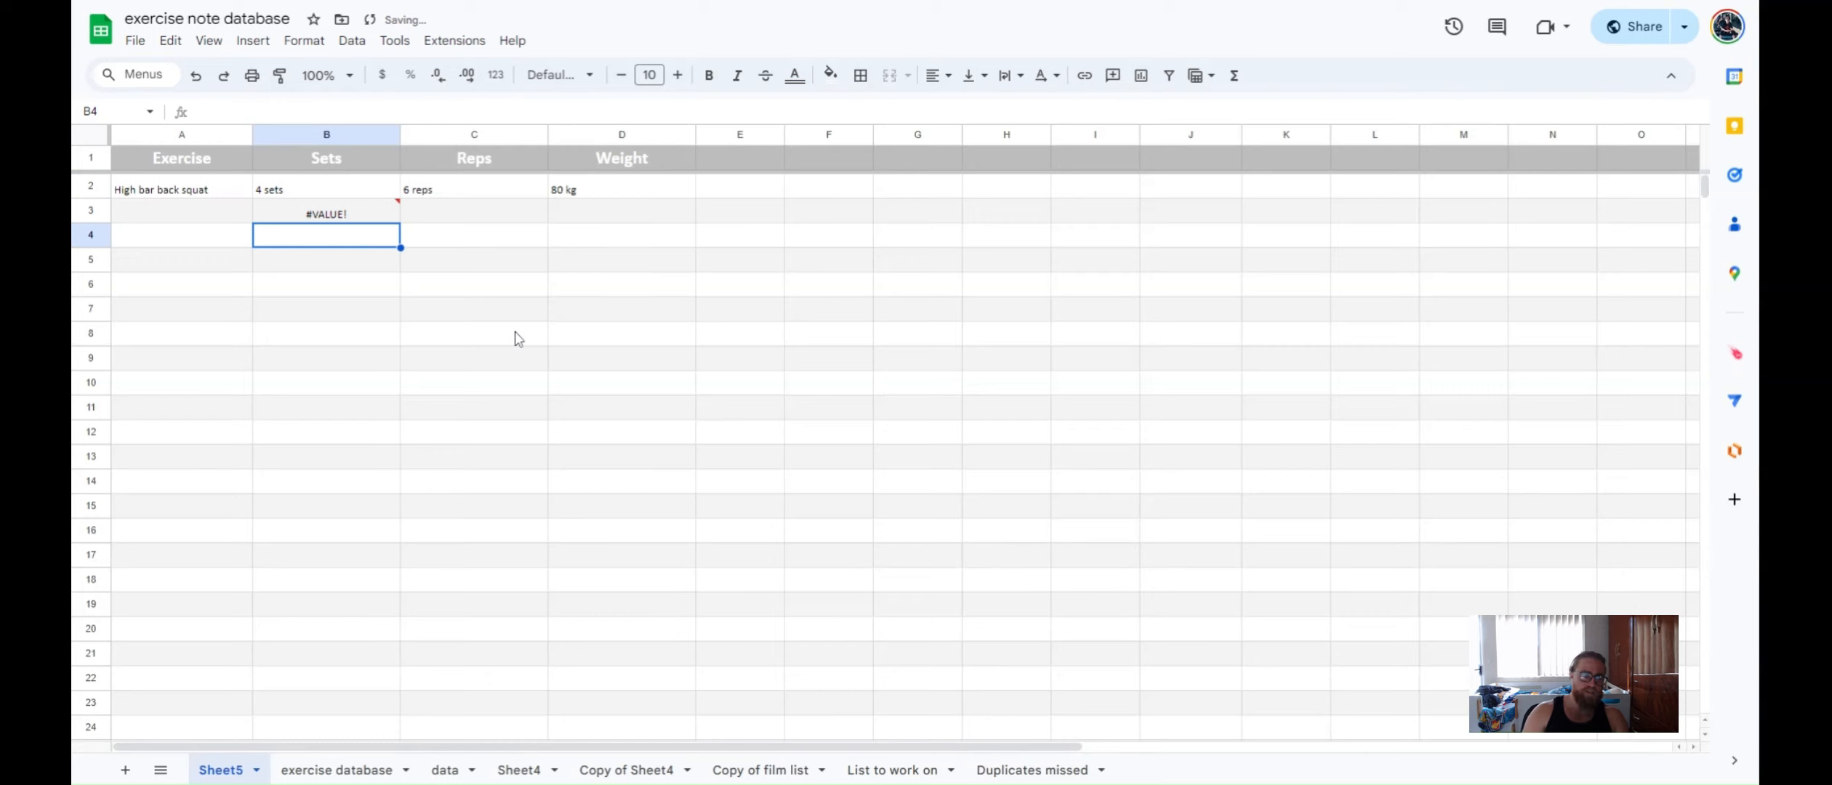
- Remove the word "sets" from cell B2 so that it holds only the number 4
key("Up")
key("Up")
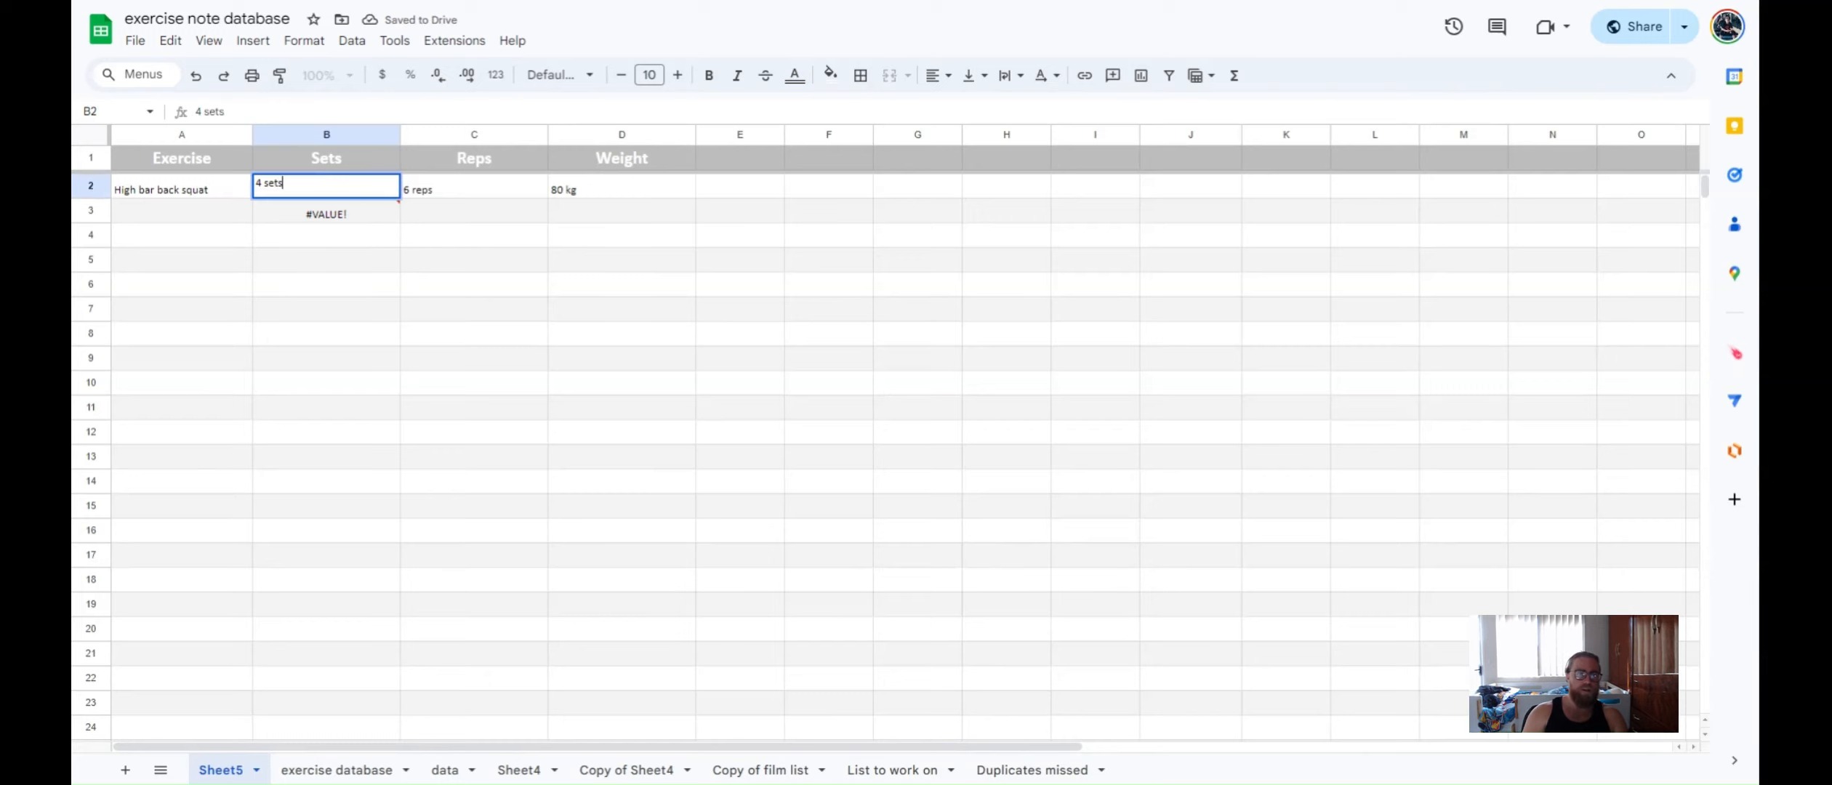
key("Return")
key("BackSpace")
key("BackSpace")
key("BackSpace")
key("BackSpace")
key("BackSpace")
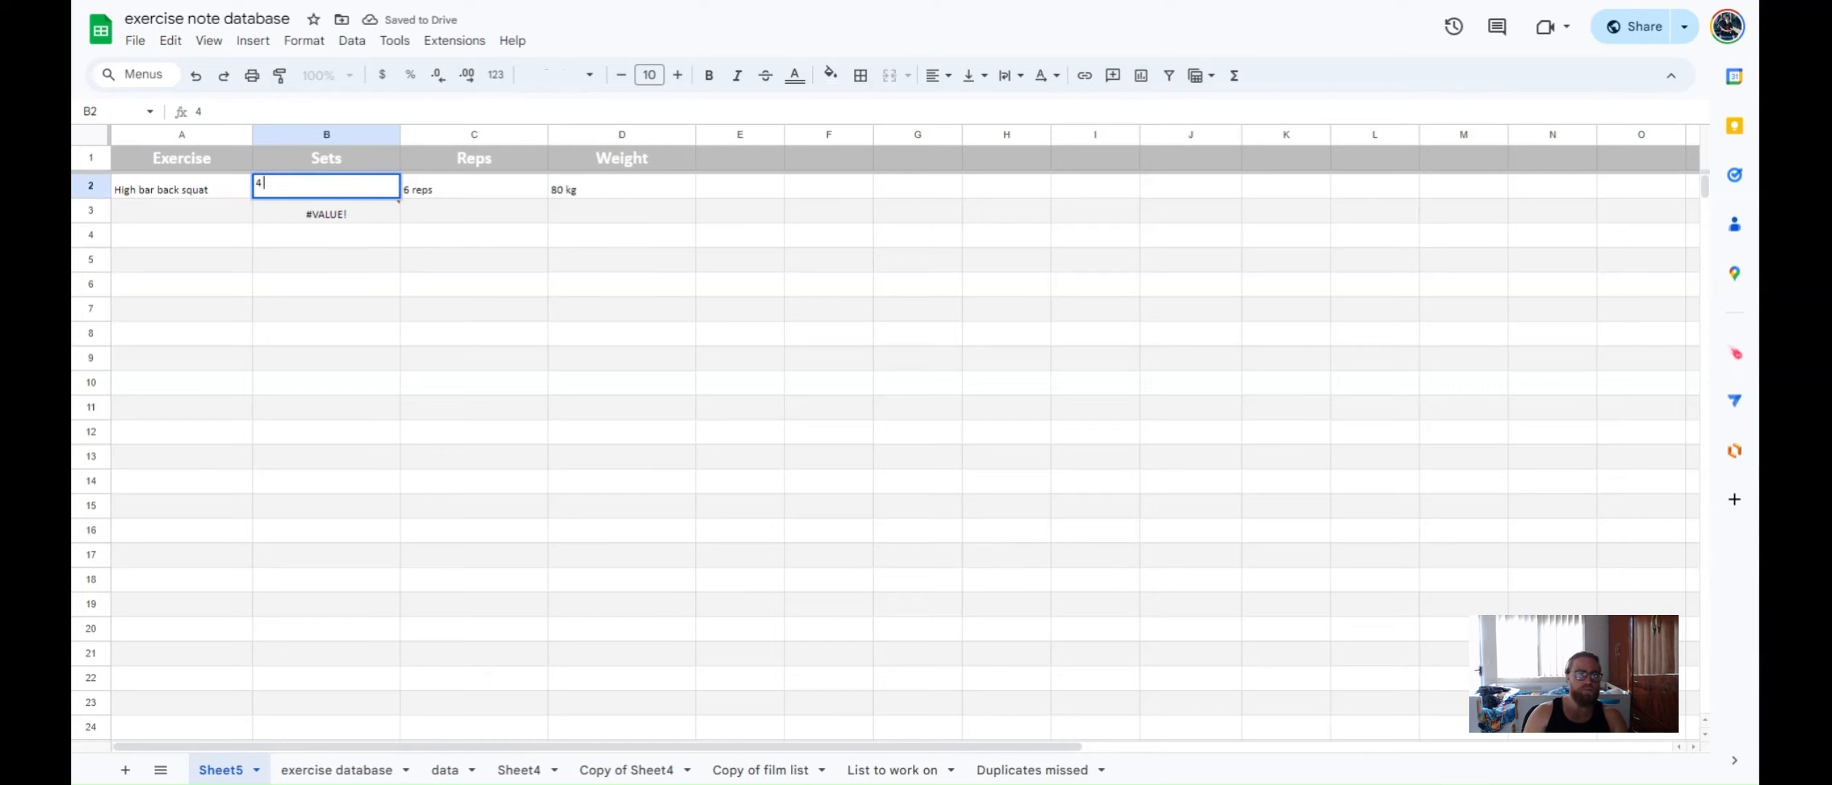
key("Return")
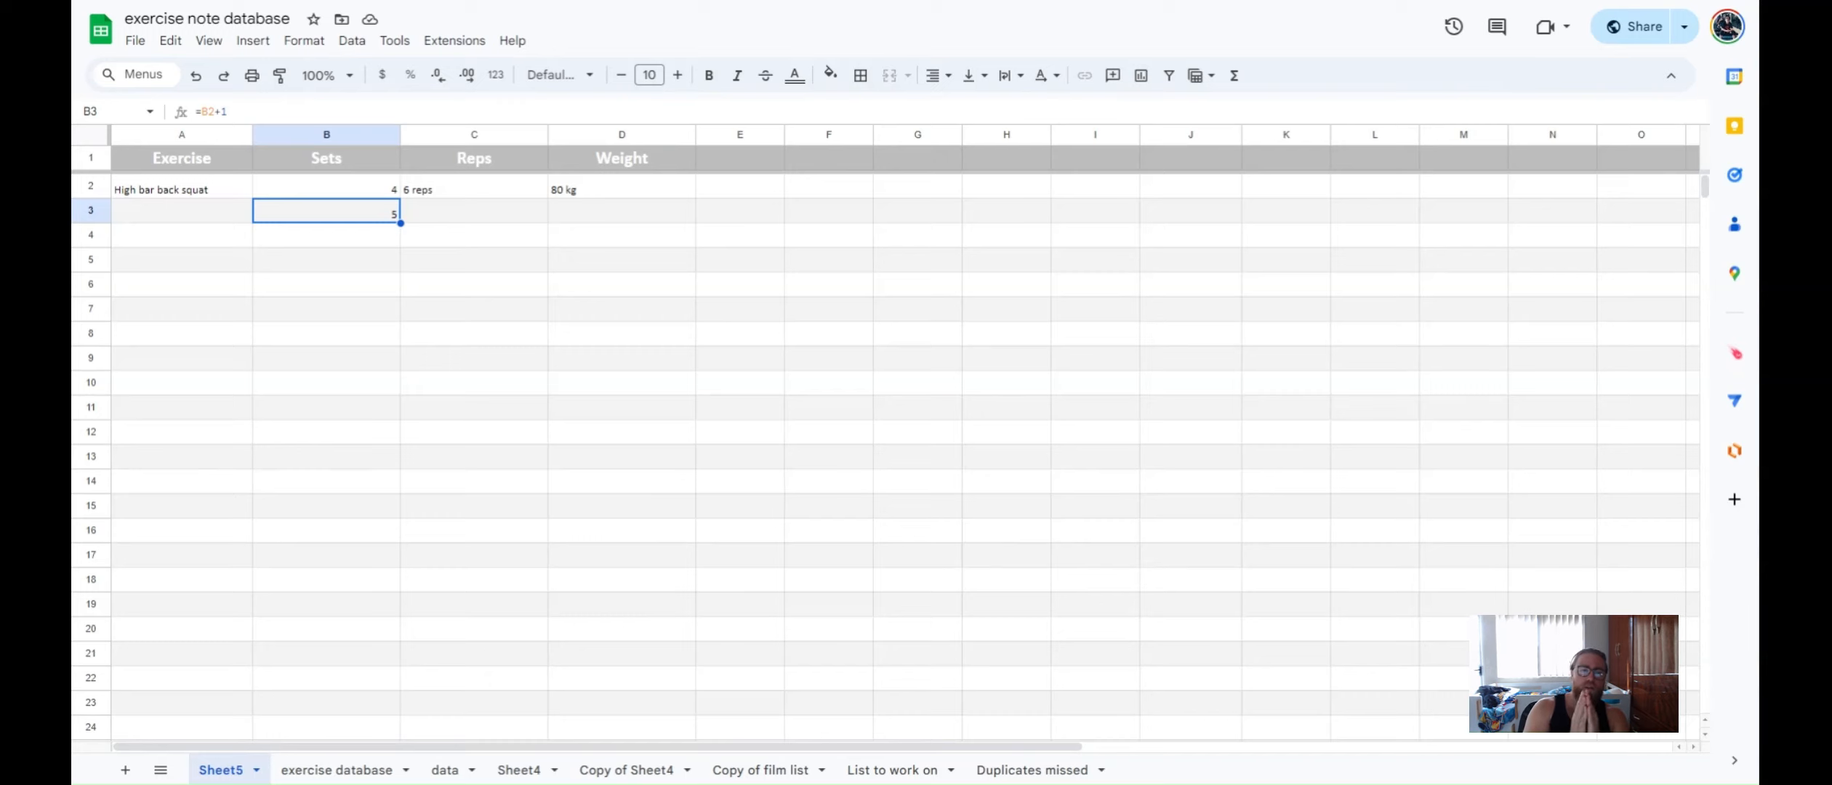
- Replace the Reps entry in cell C2 with the plain number 6
key("Up")
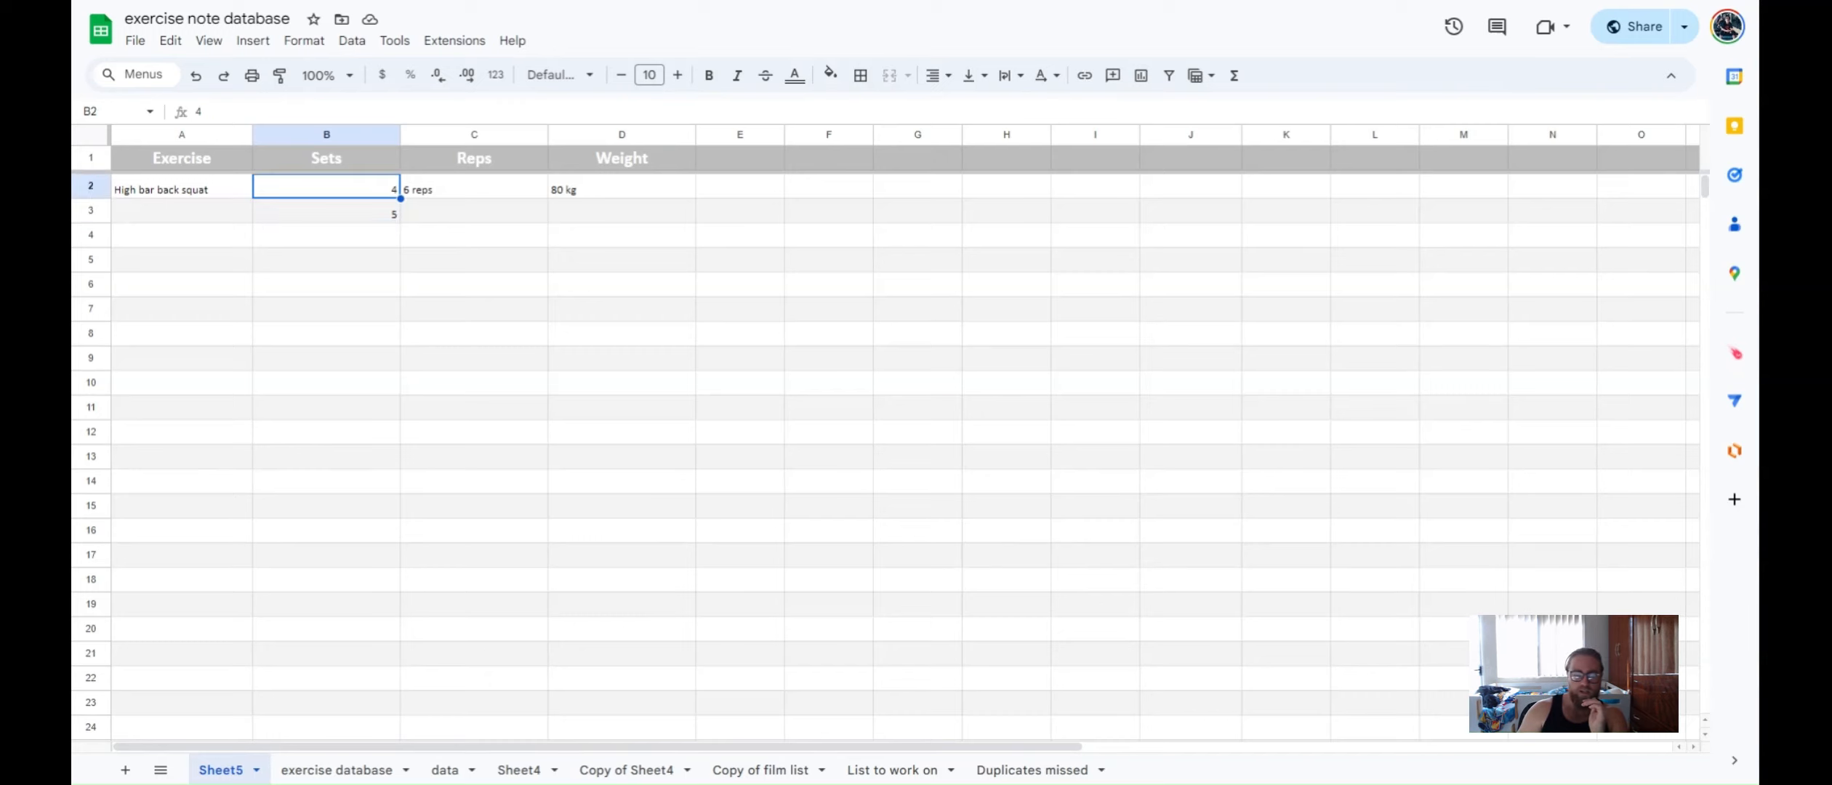
key("Right")
type("6")
key("Right")
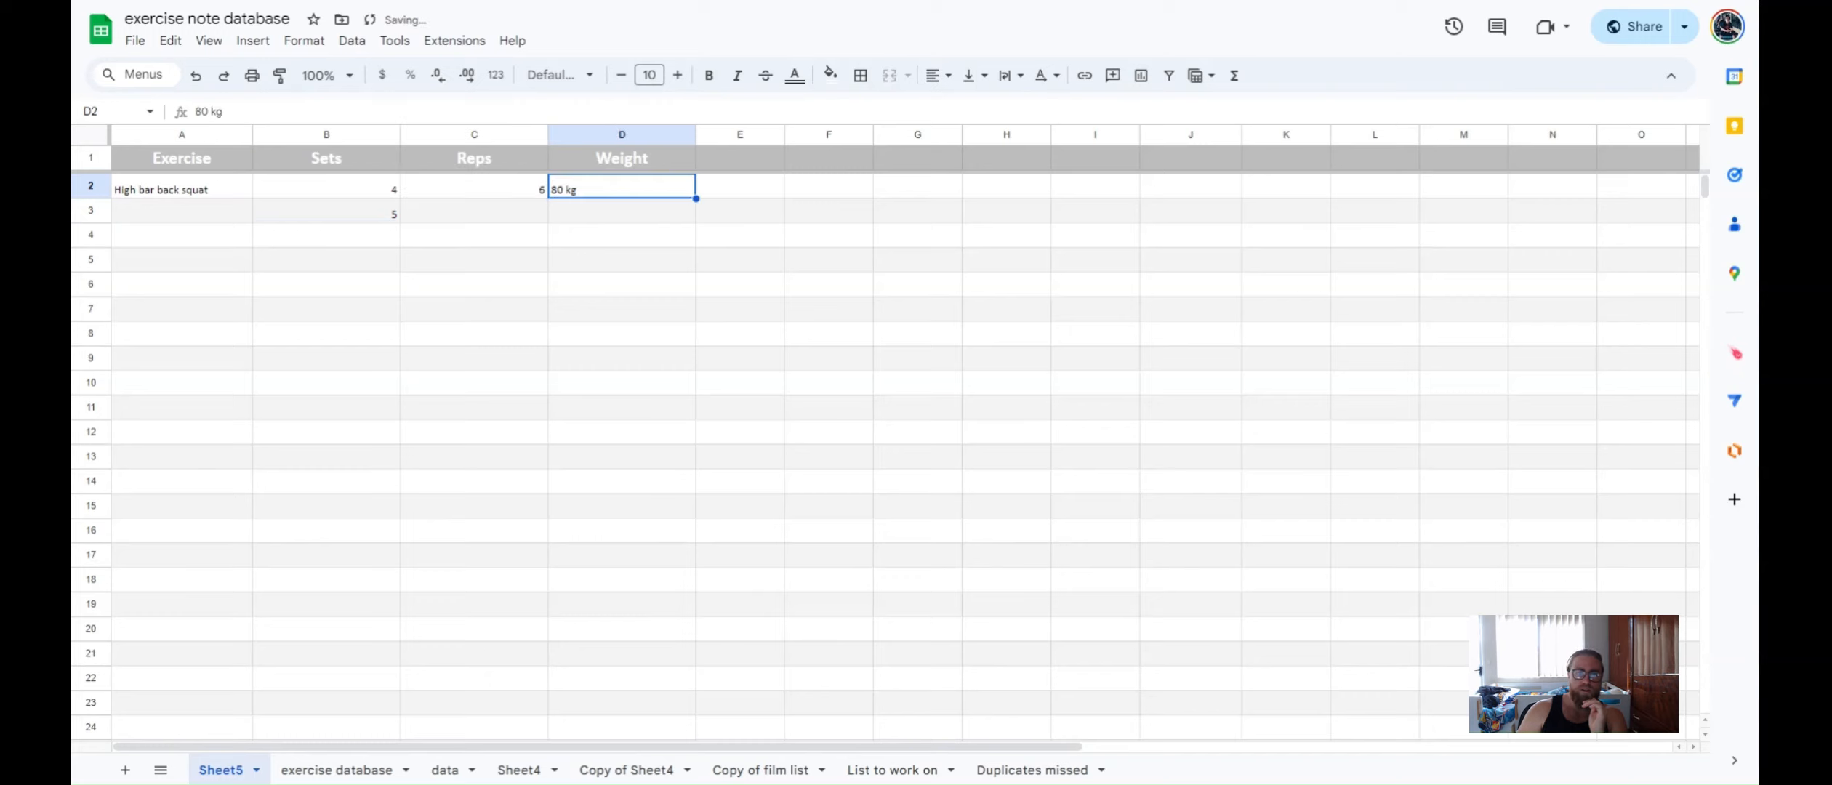
- Replace the weight in cell D2 with the plain number 80 and clear the formula from cell B3
type("80")
key("Left")
key("Left")
key("Down")
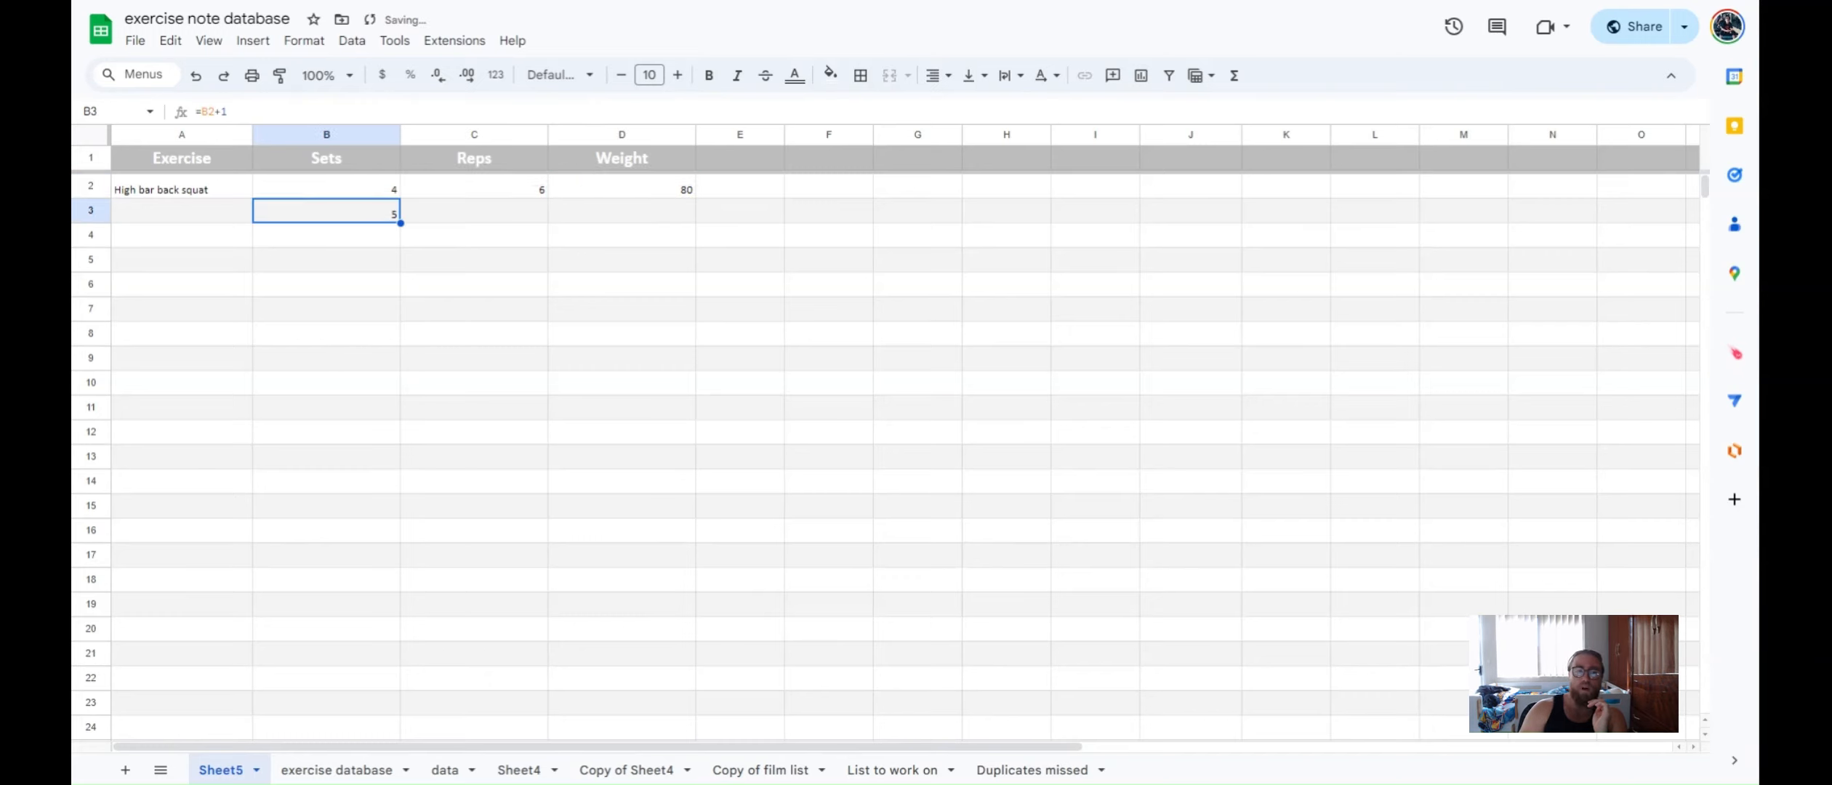
key("Delete")
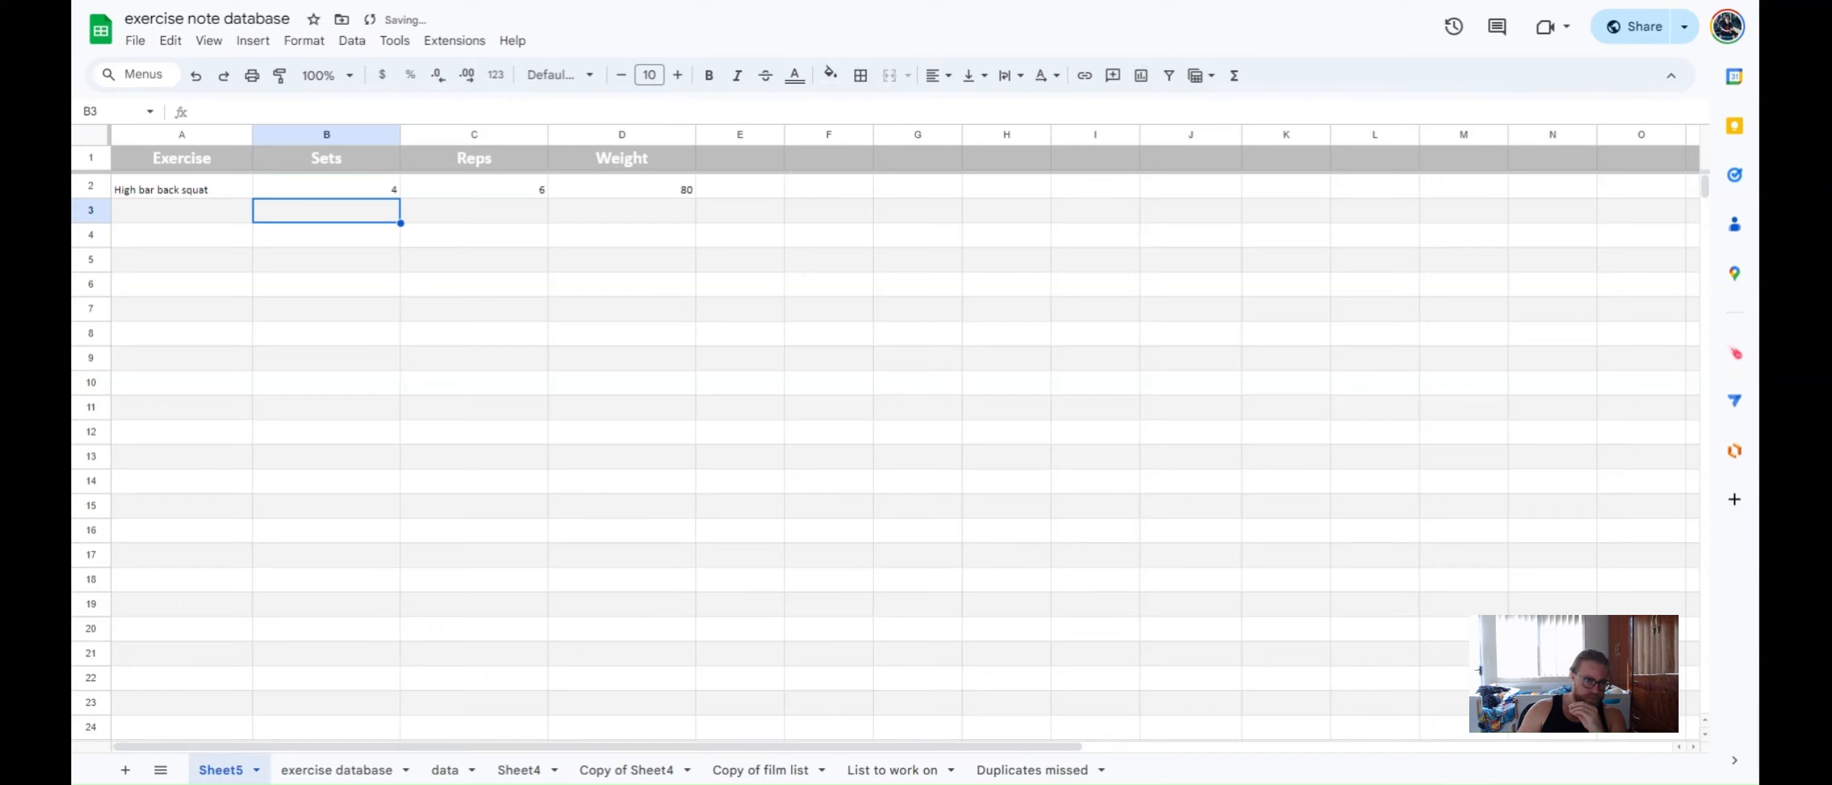
- Enter the abbreviated exercise name "hb back squat" in cell A3, below High bar back squat
left_click(164, 189)
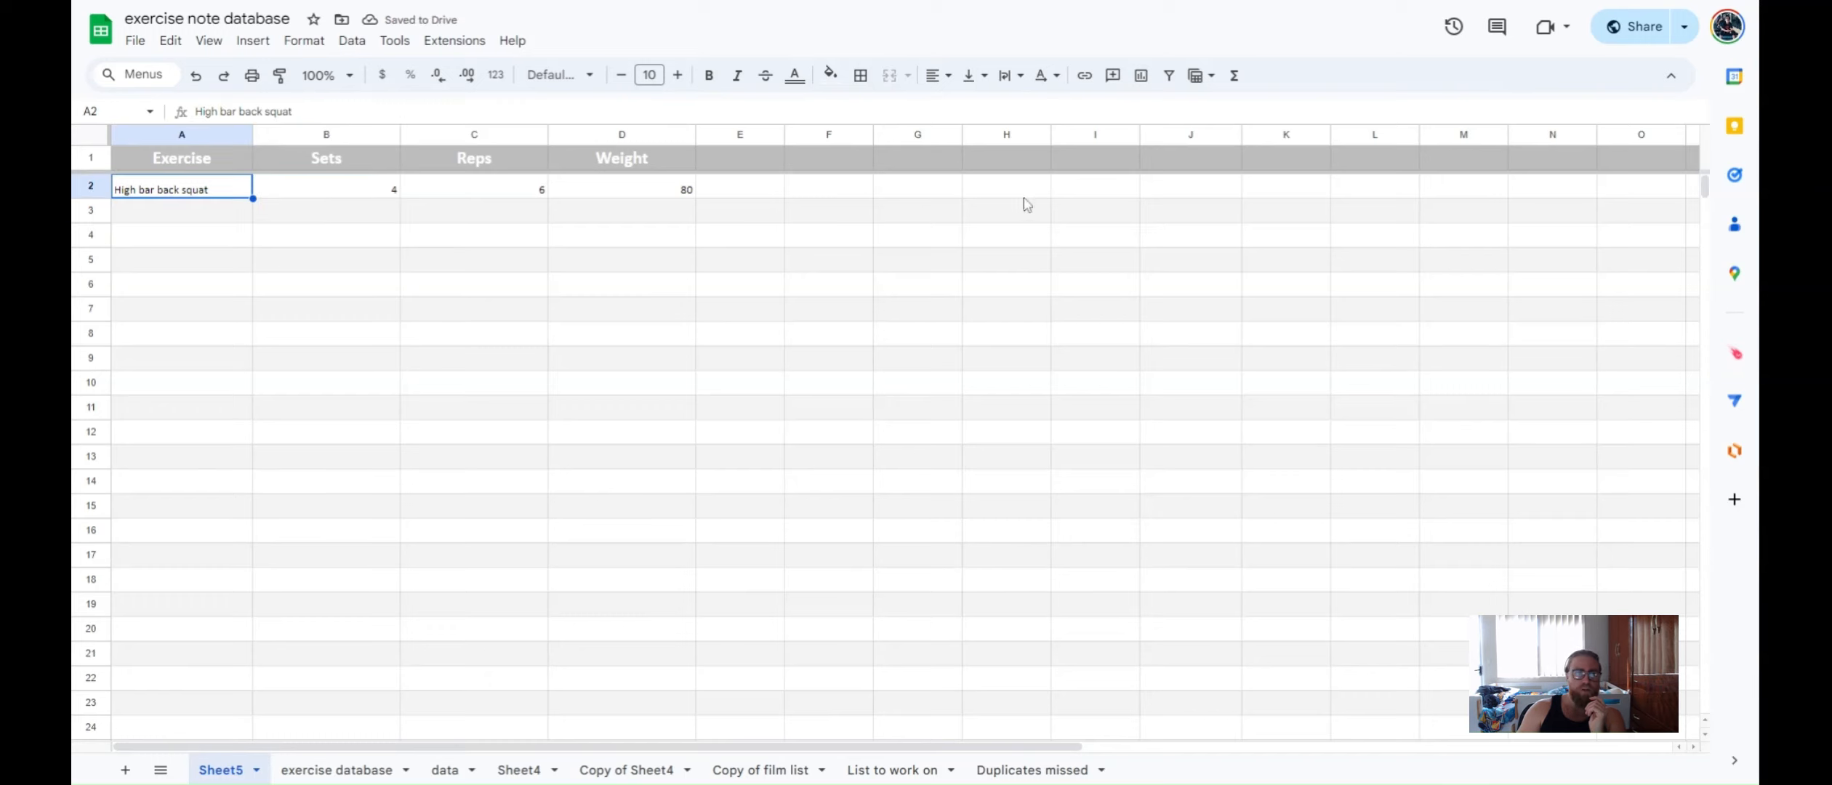
left_click(227, 223)
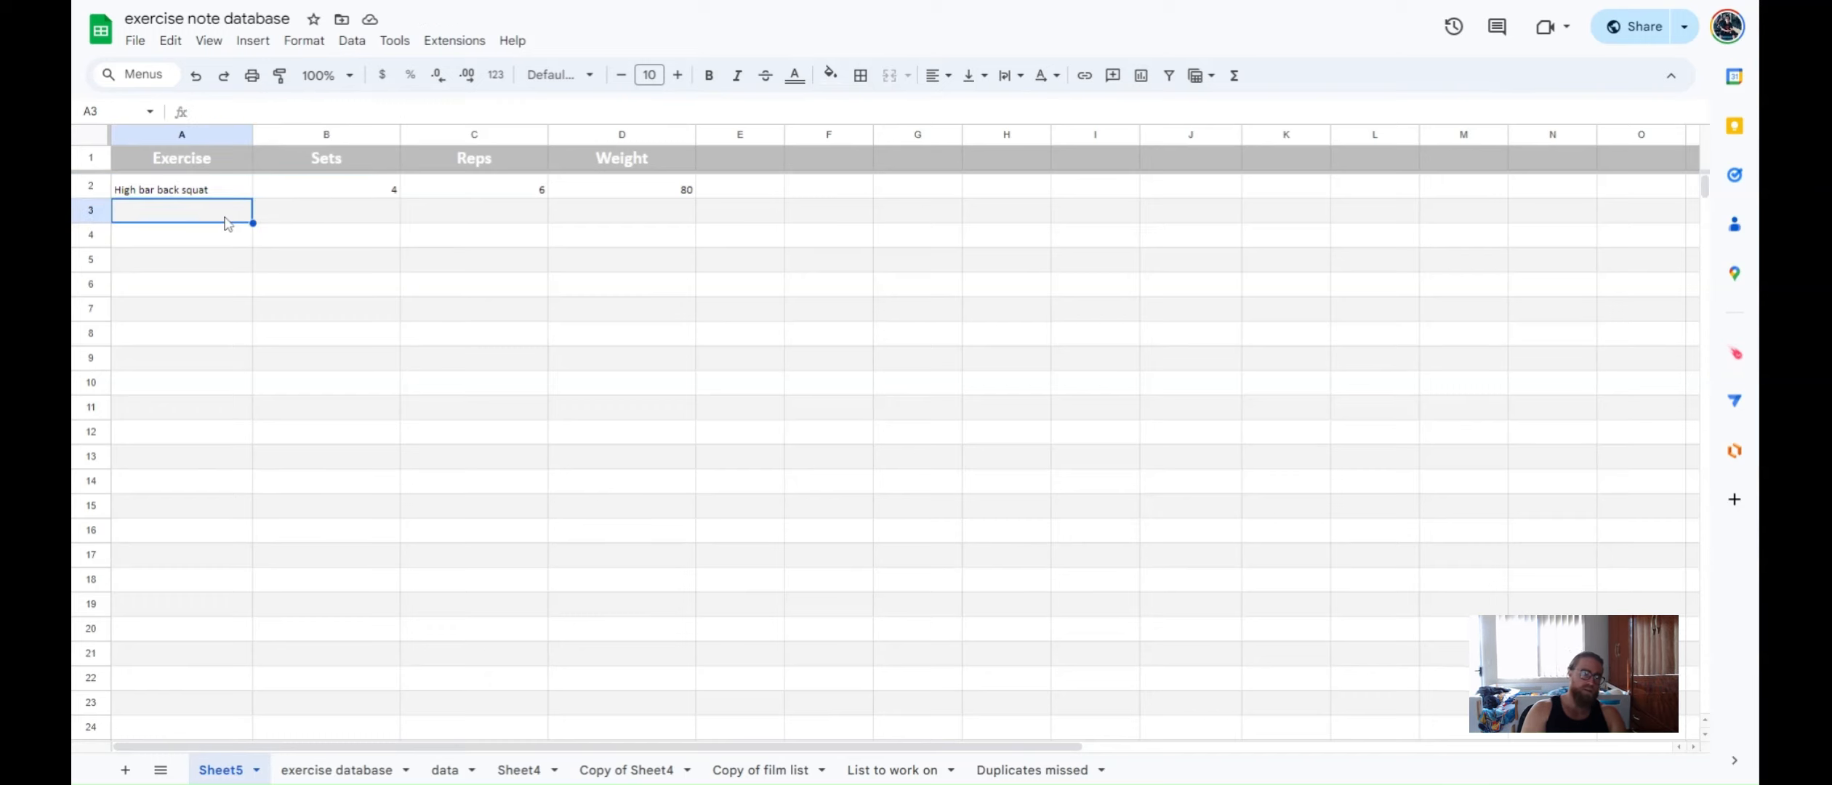
type("hb back")
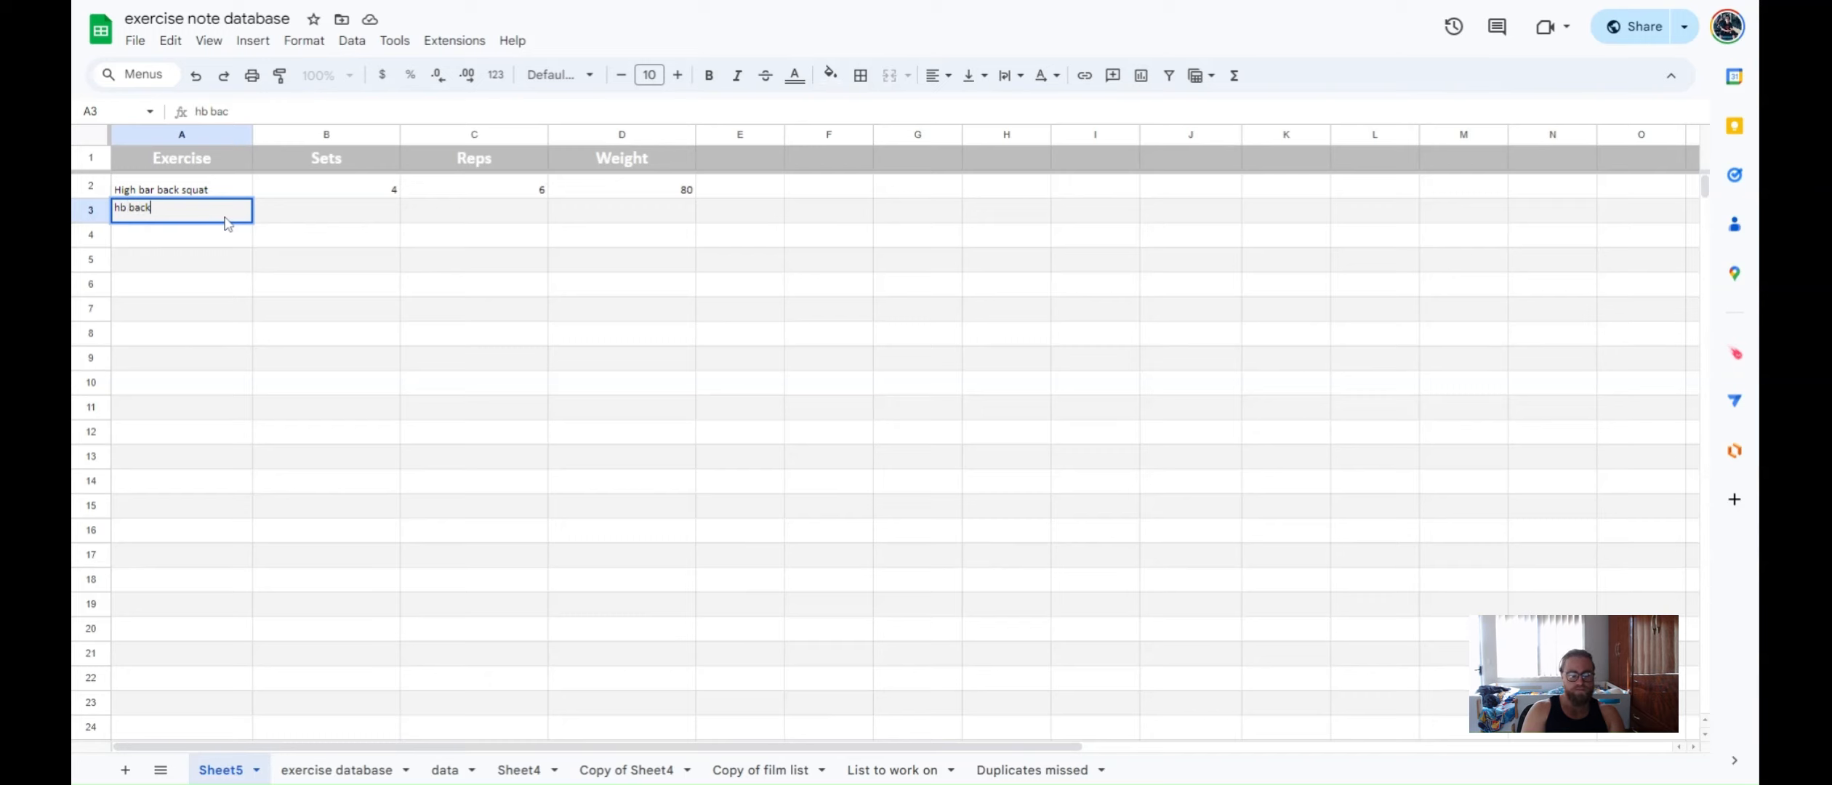
type(" squat")
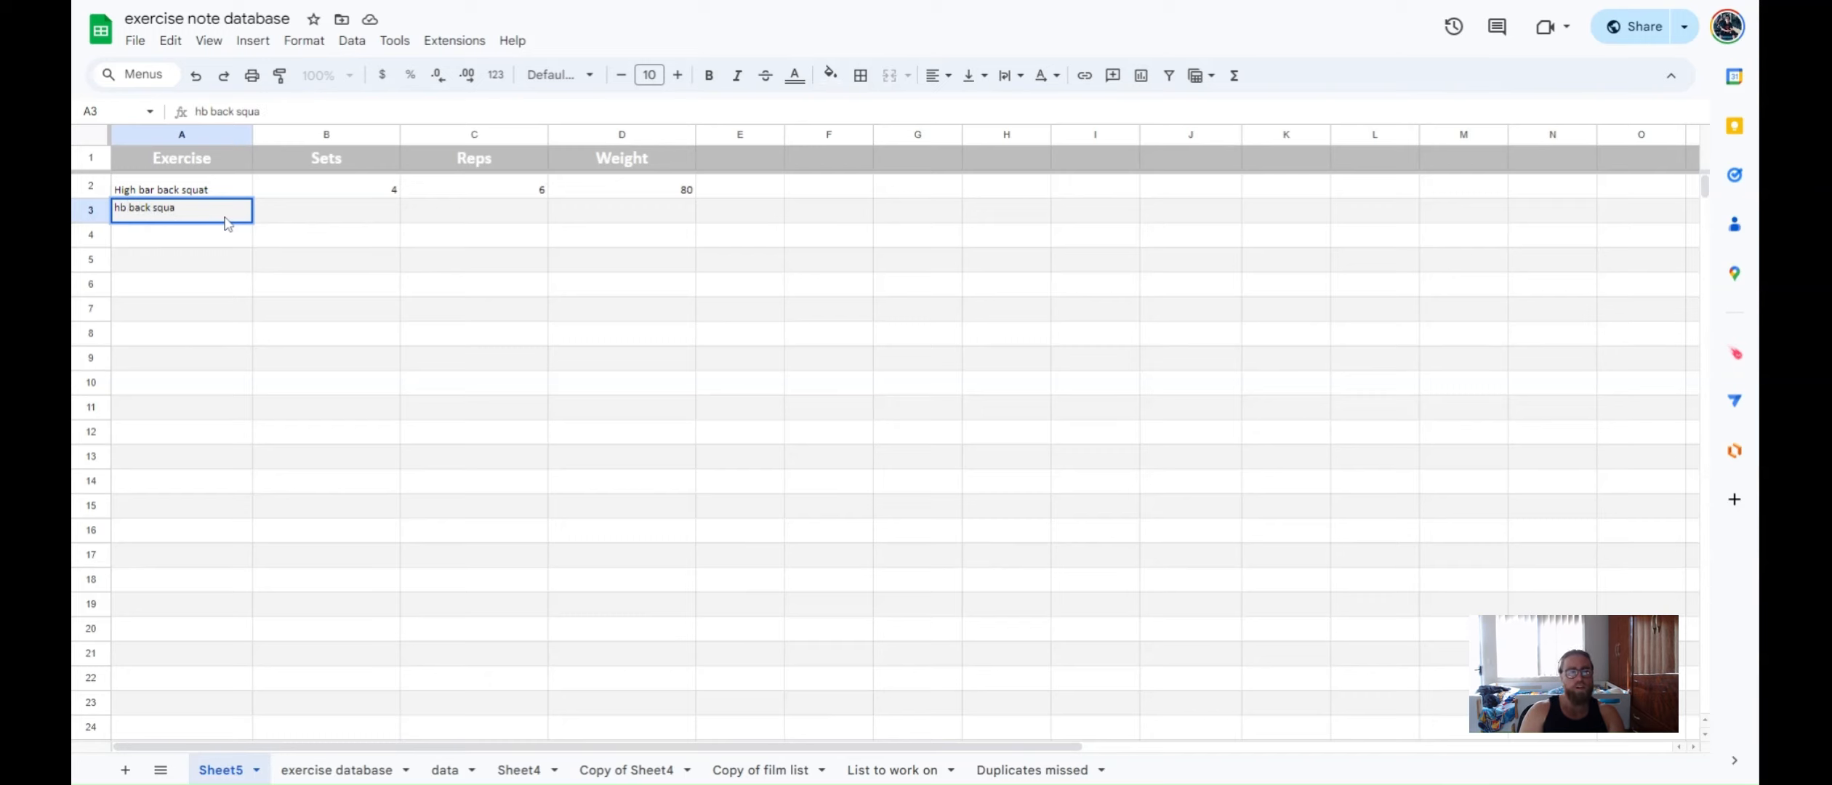
key("Return")
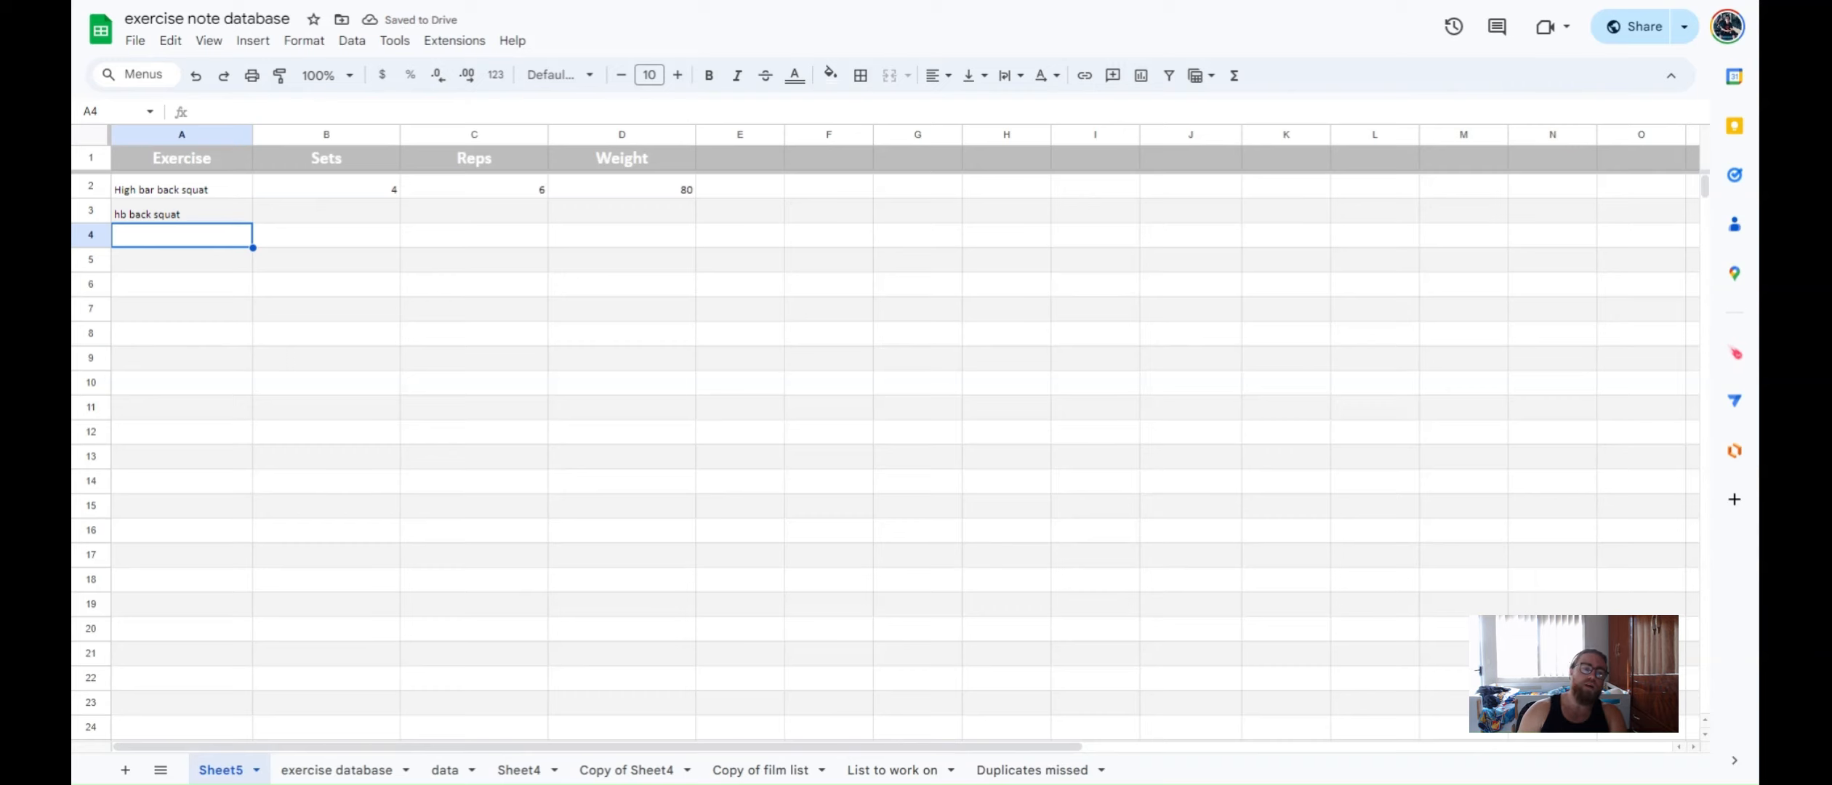
- Clear the abbreviated exercise name from cell A3 and select the full name in cell A2
left_click(182, 211)
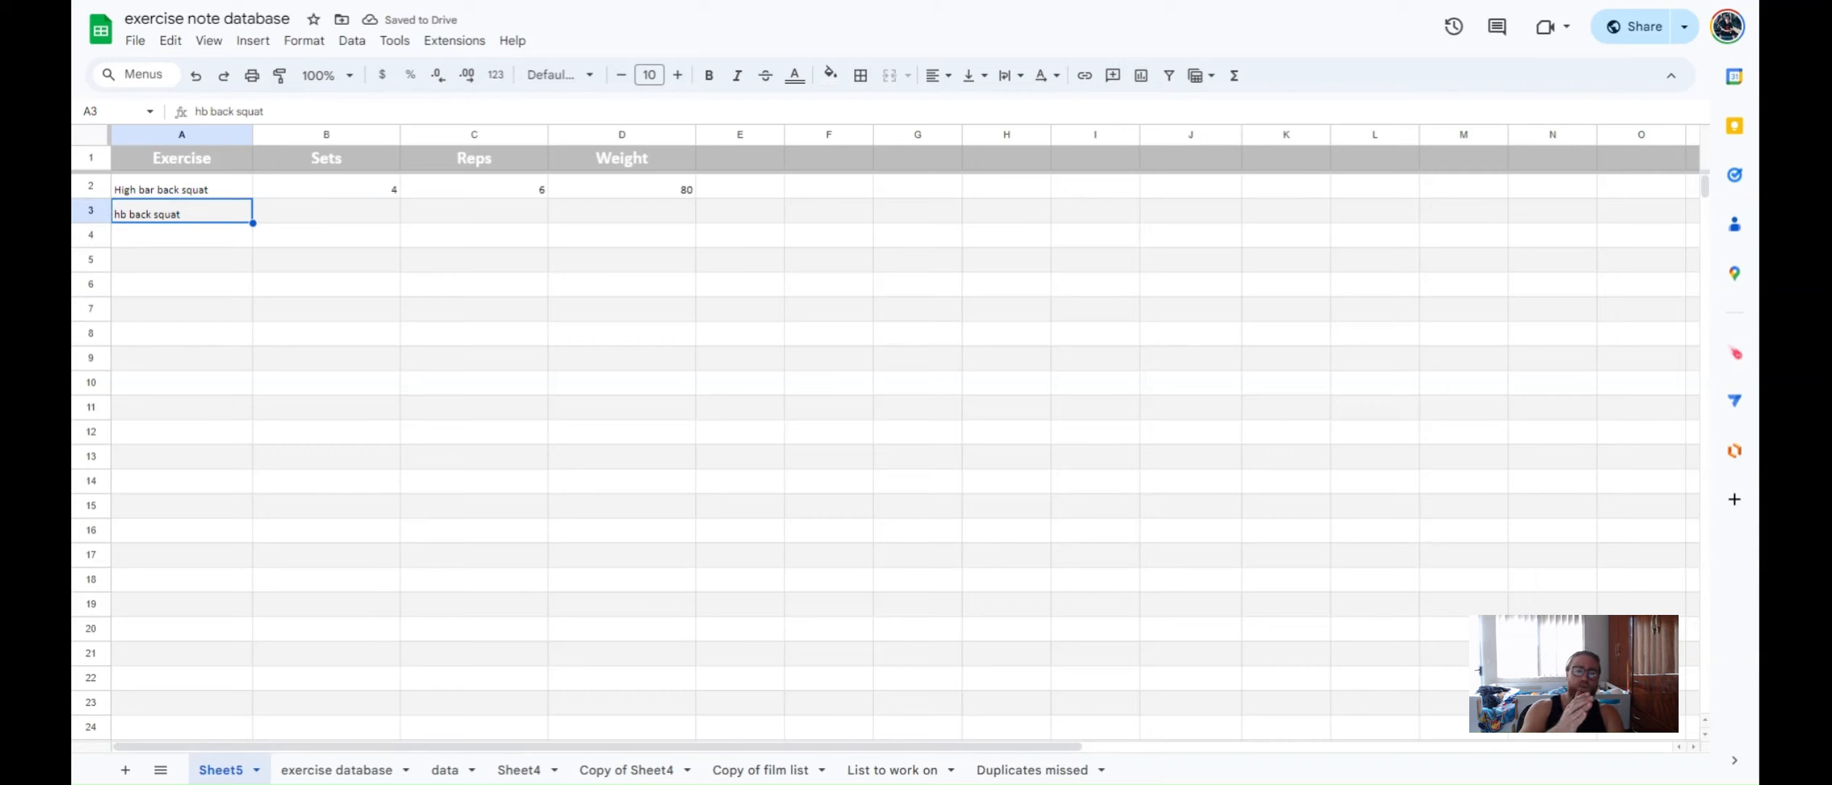
key("Delete")
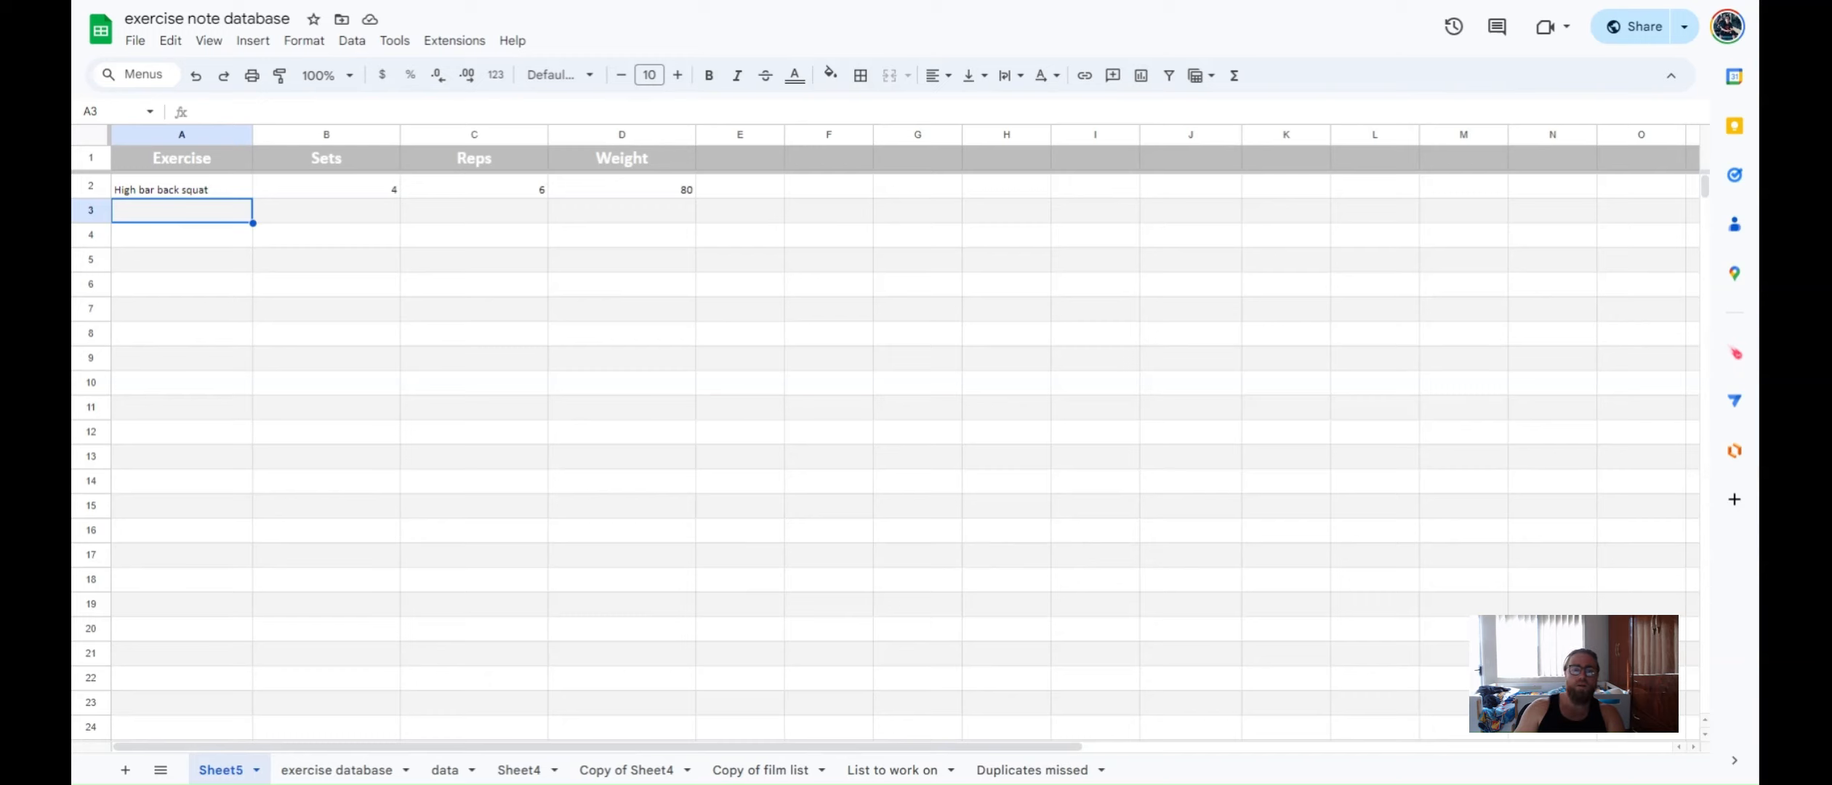
left_click(217, 190)
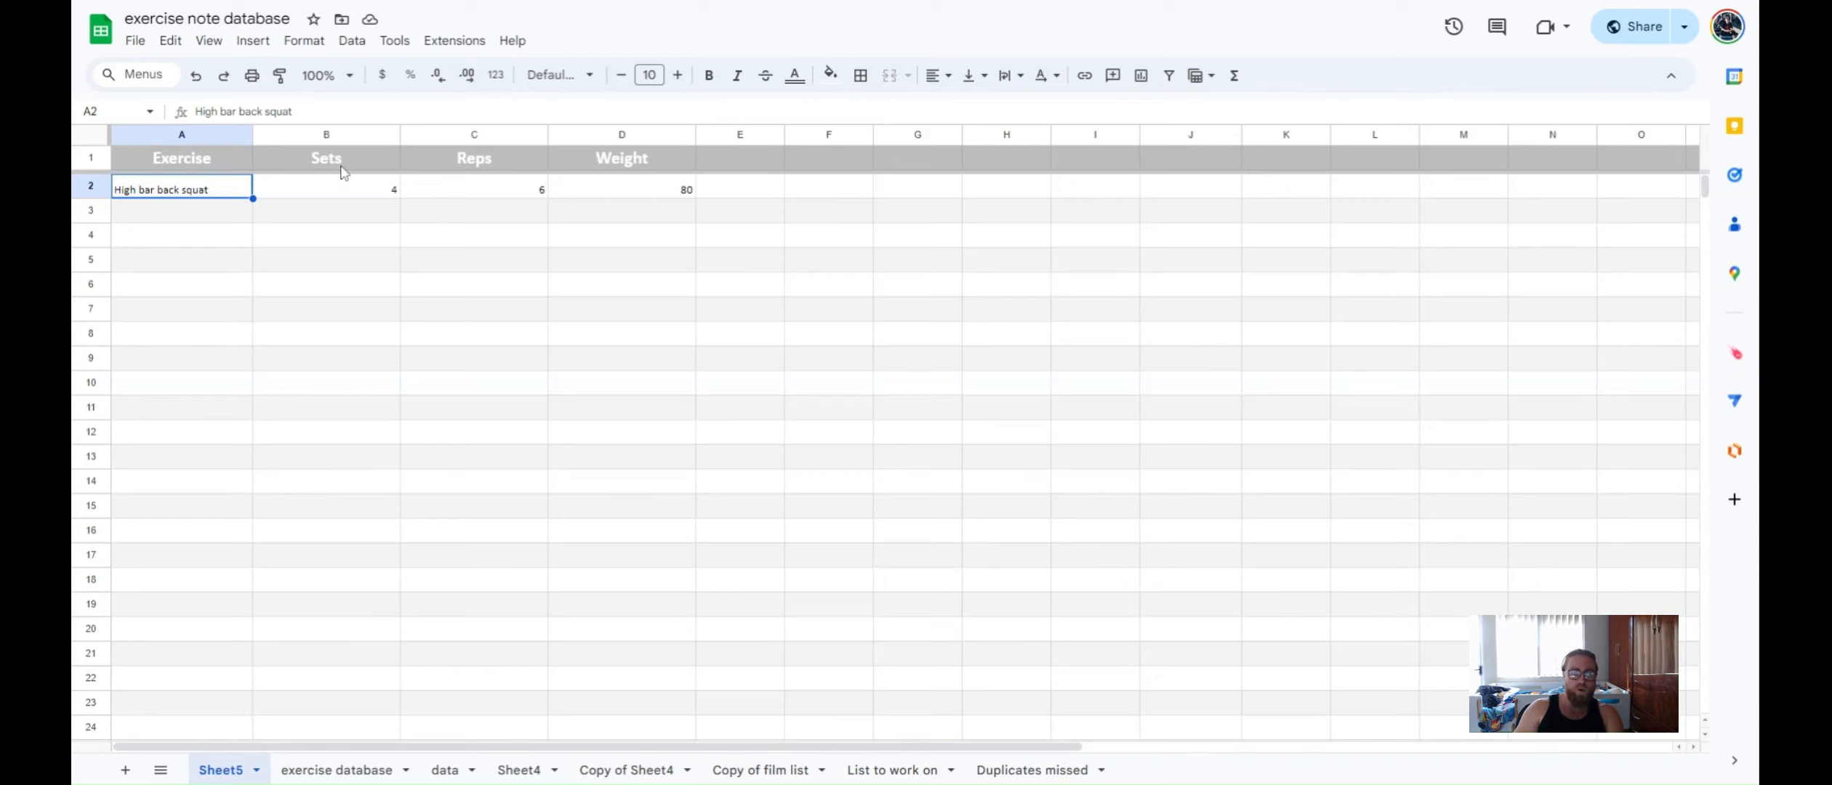
- Examine the columns of the exercise database sheet from Exercise across to Ex id, and return to Sheet5
left_click(334, 770)
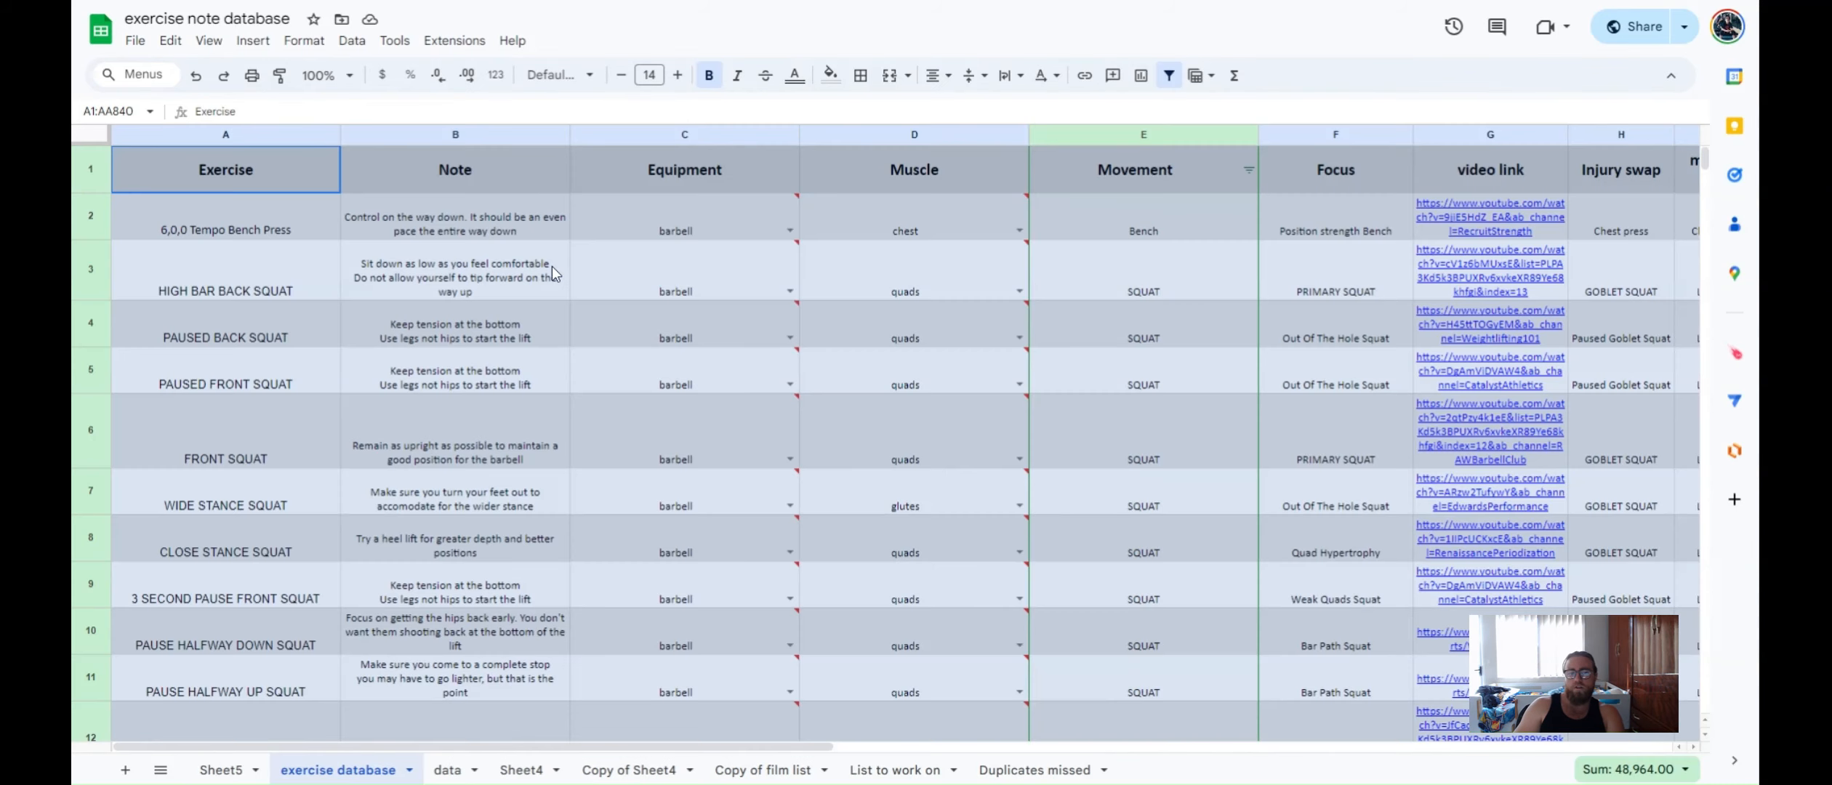
left_click(546, 232)
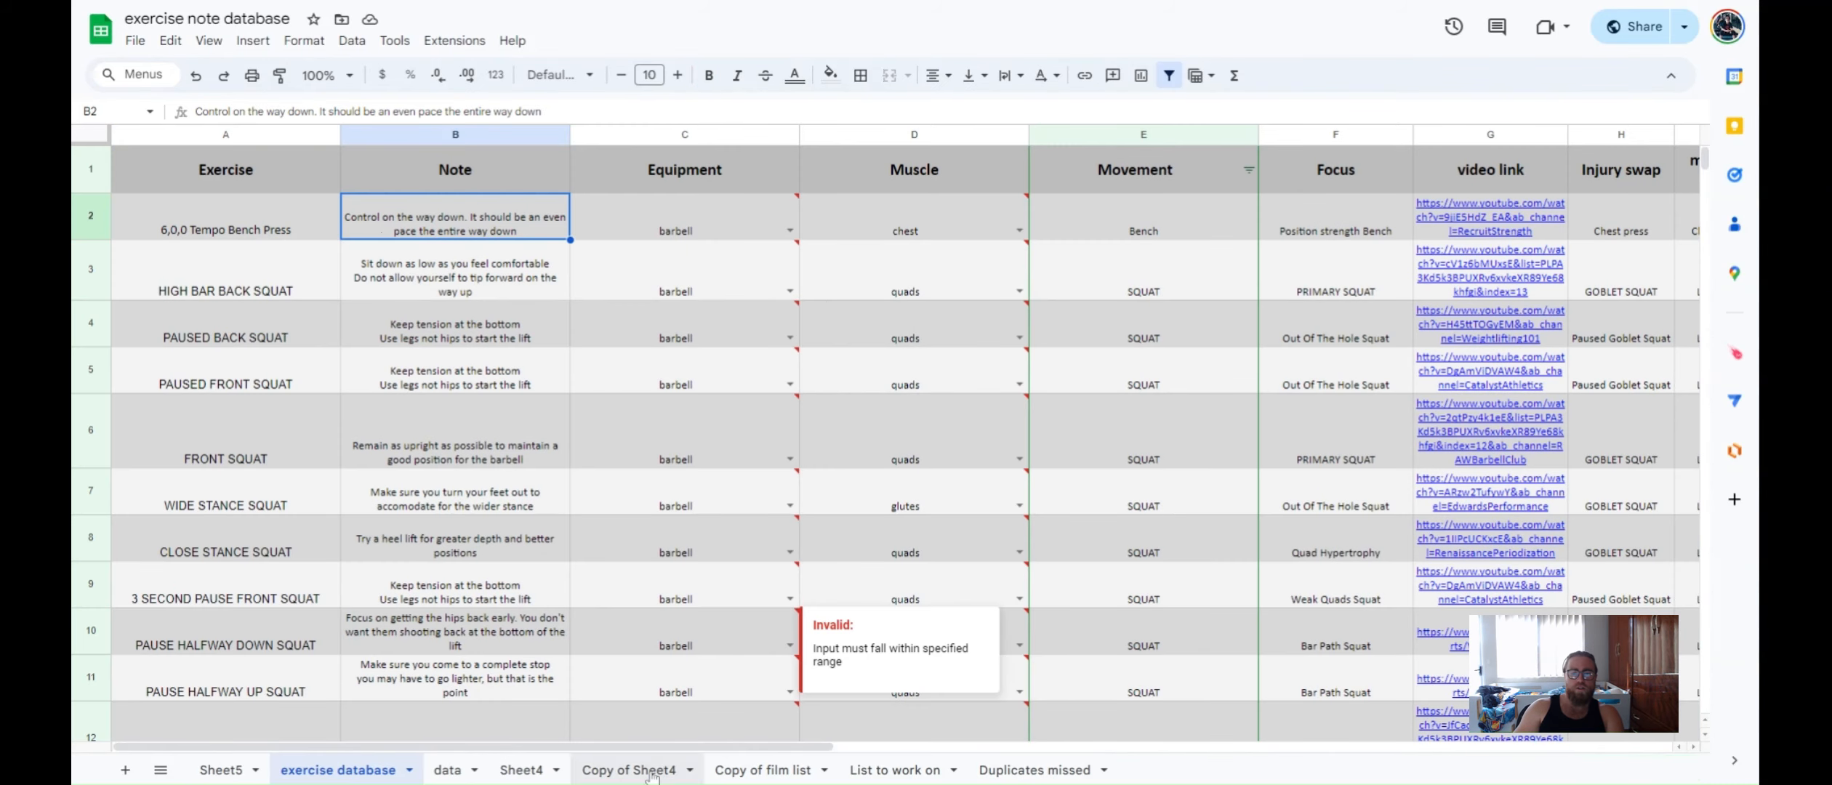
scroll(756, 622, "right", 2)
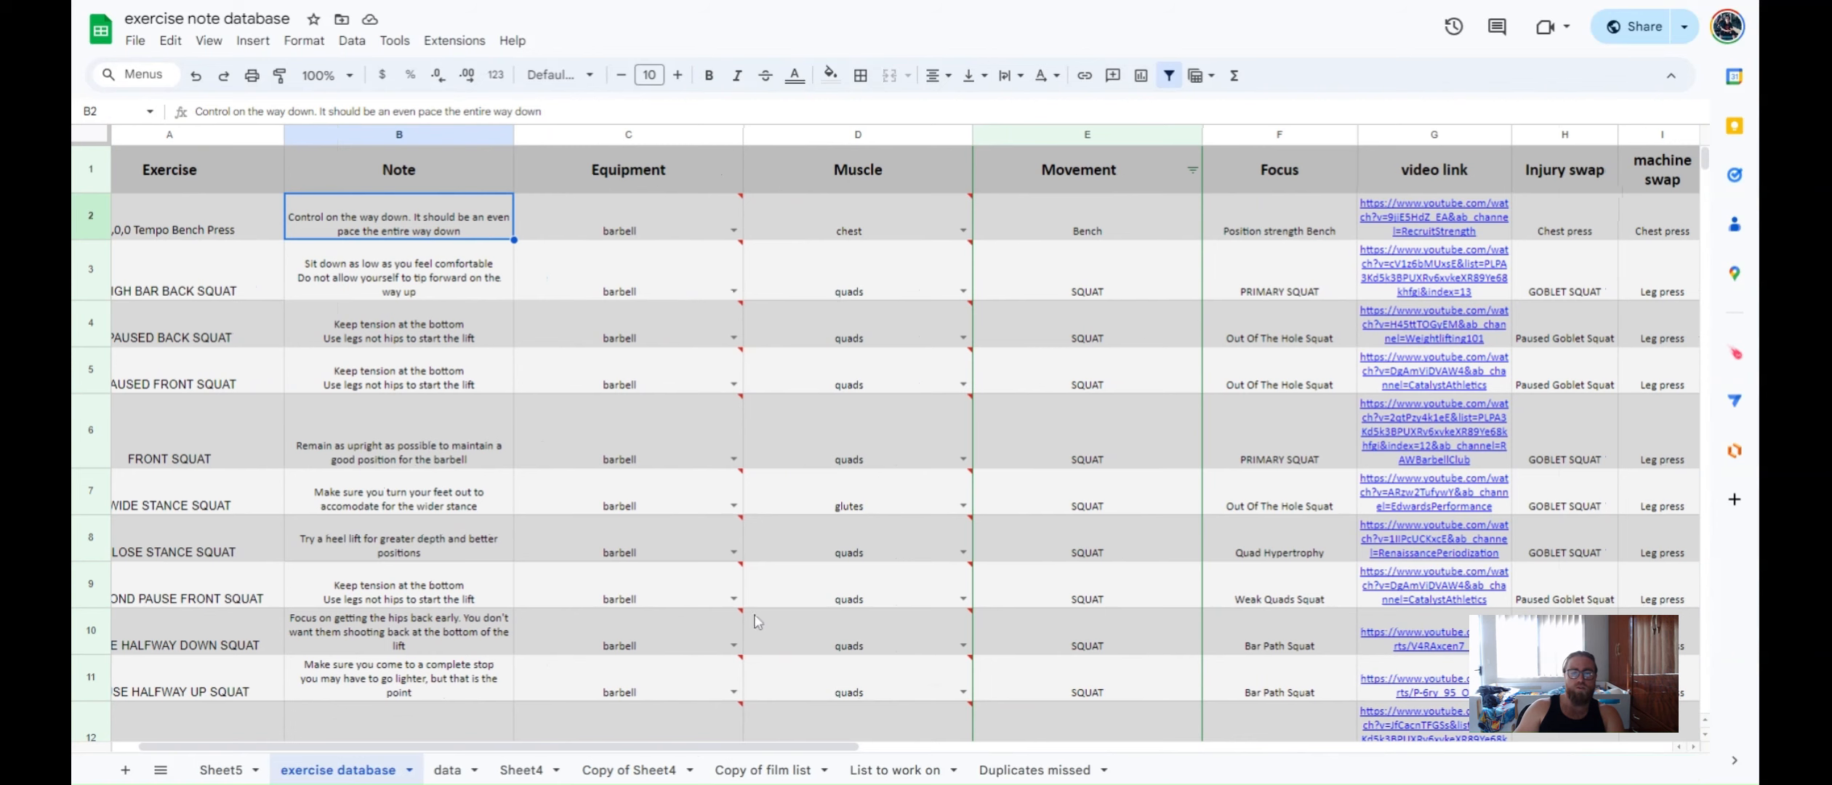
left_click_drag(724, 750, 736, 753)
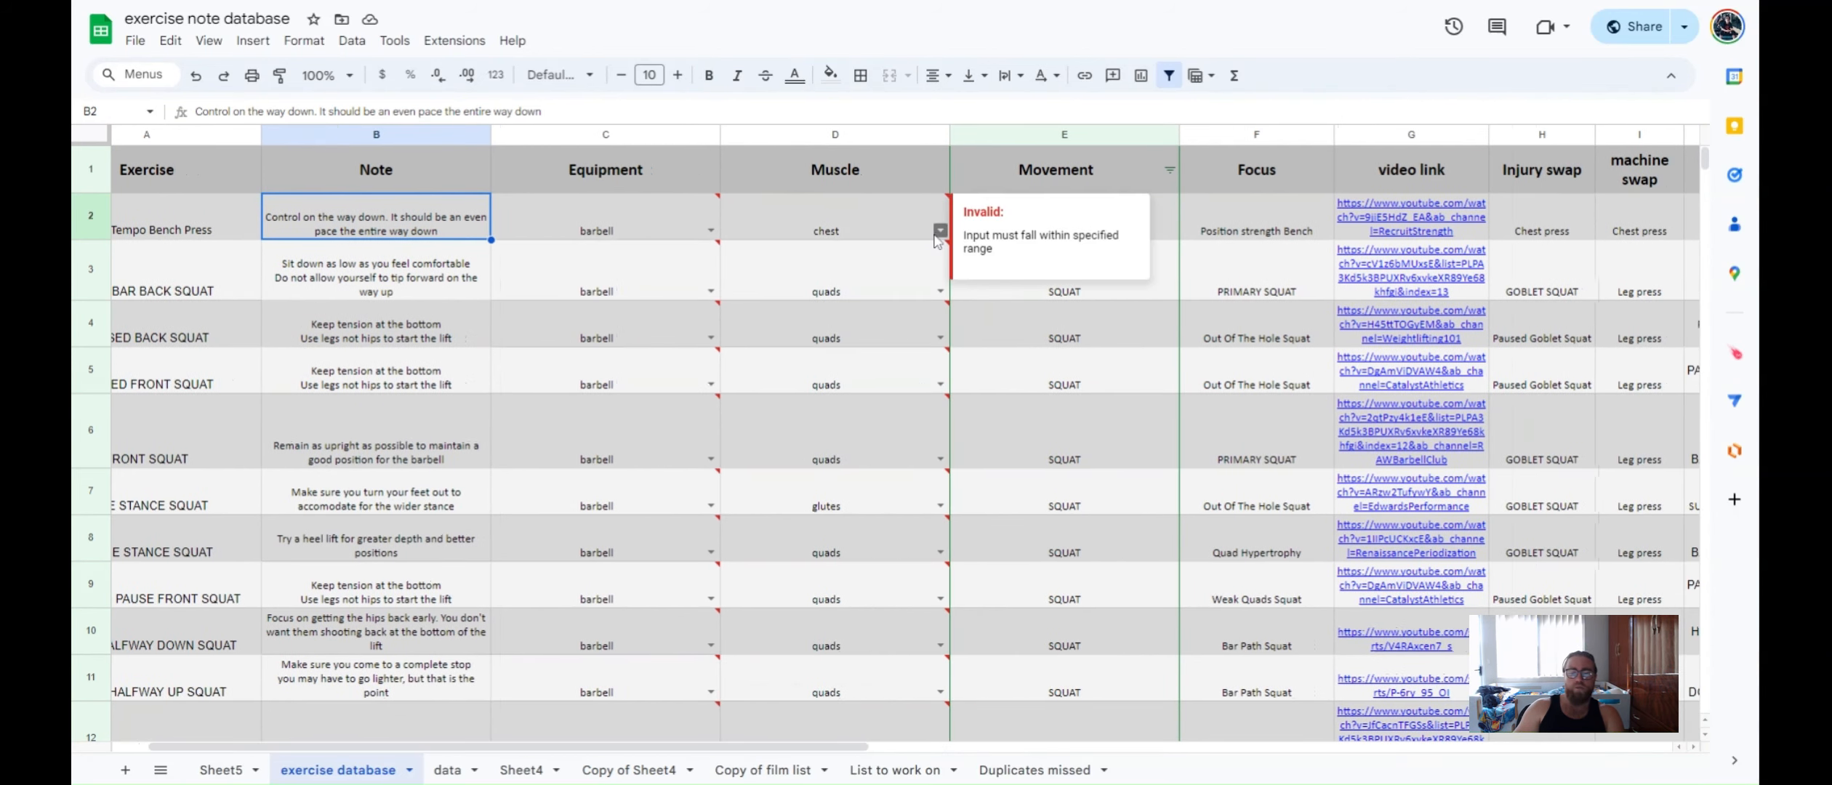
left_click_drag(844, 754, 1331, 753)
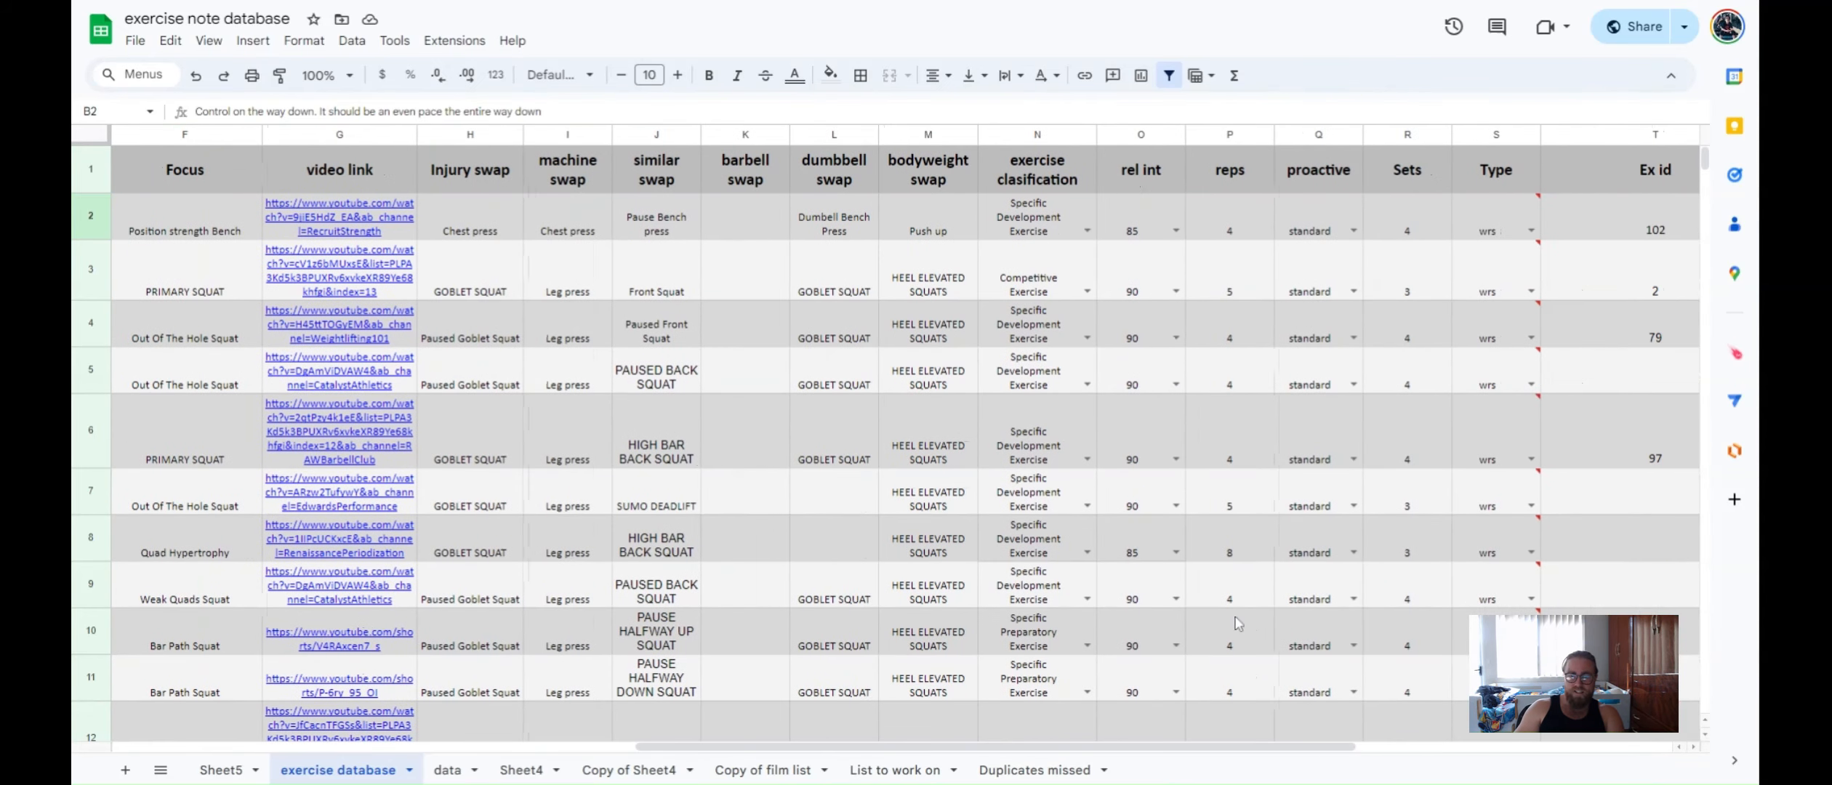
left_click_drag(1018, 747, 496, 746)
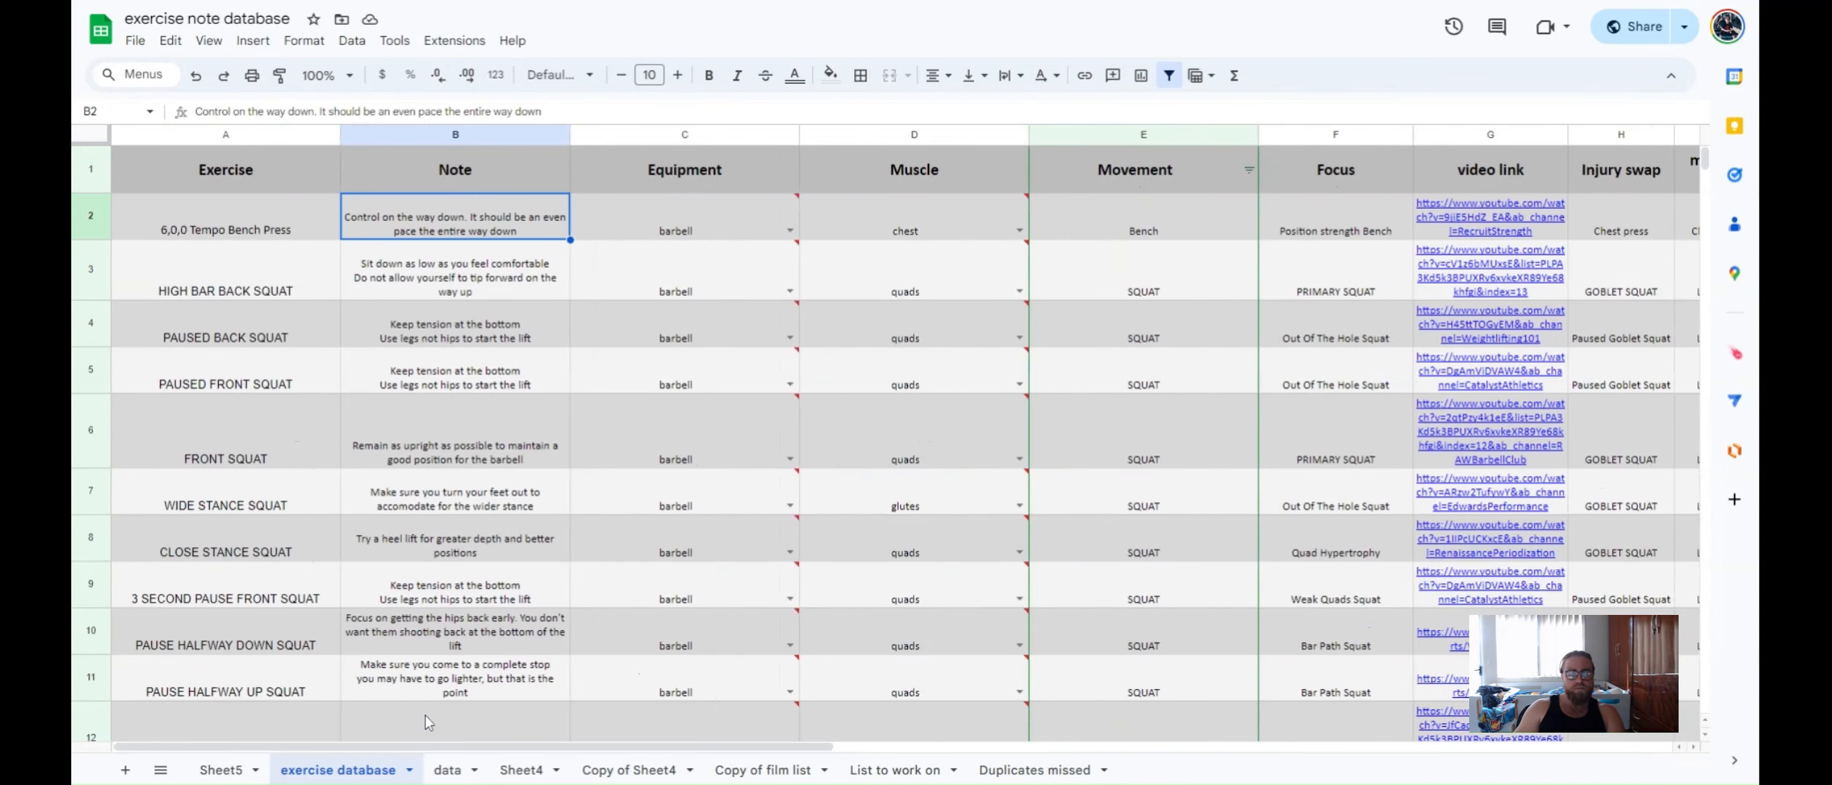
left_click(242, 771)
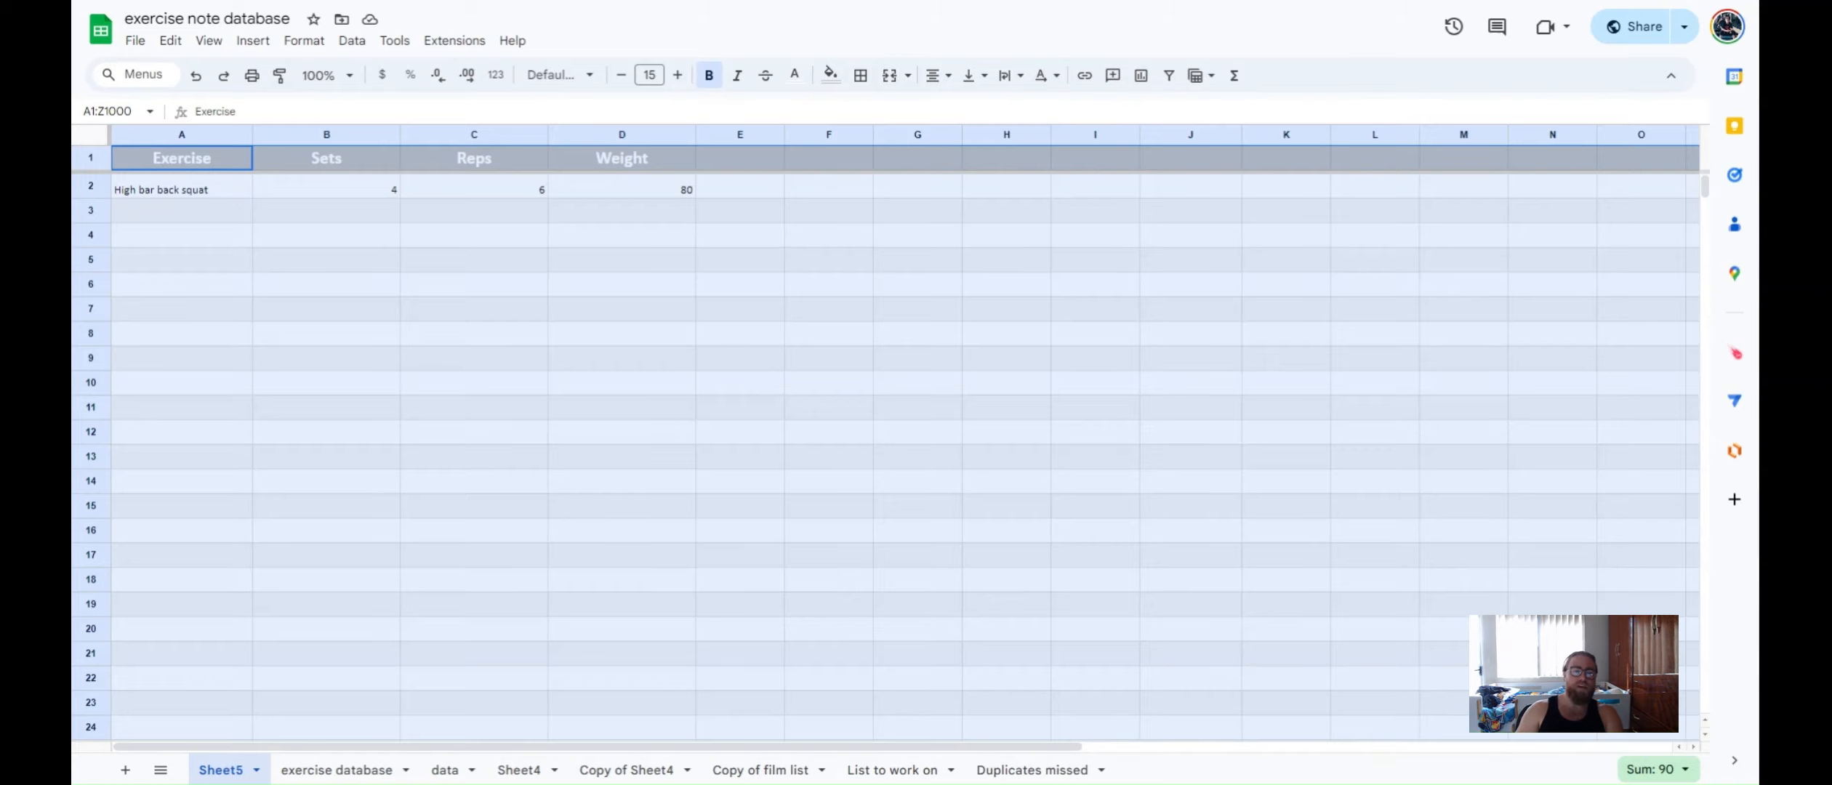
left_click(1099, 333)
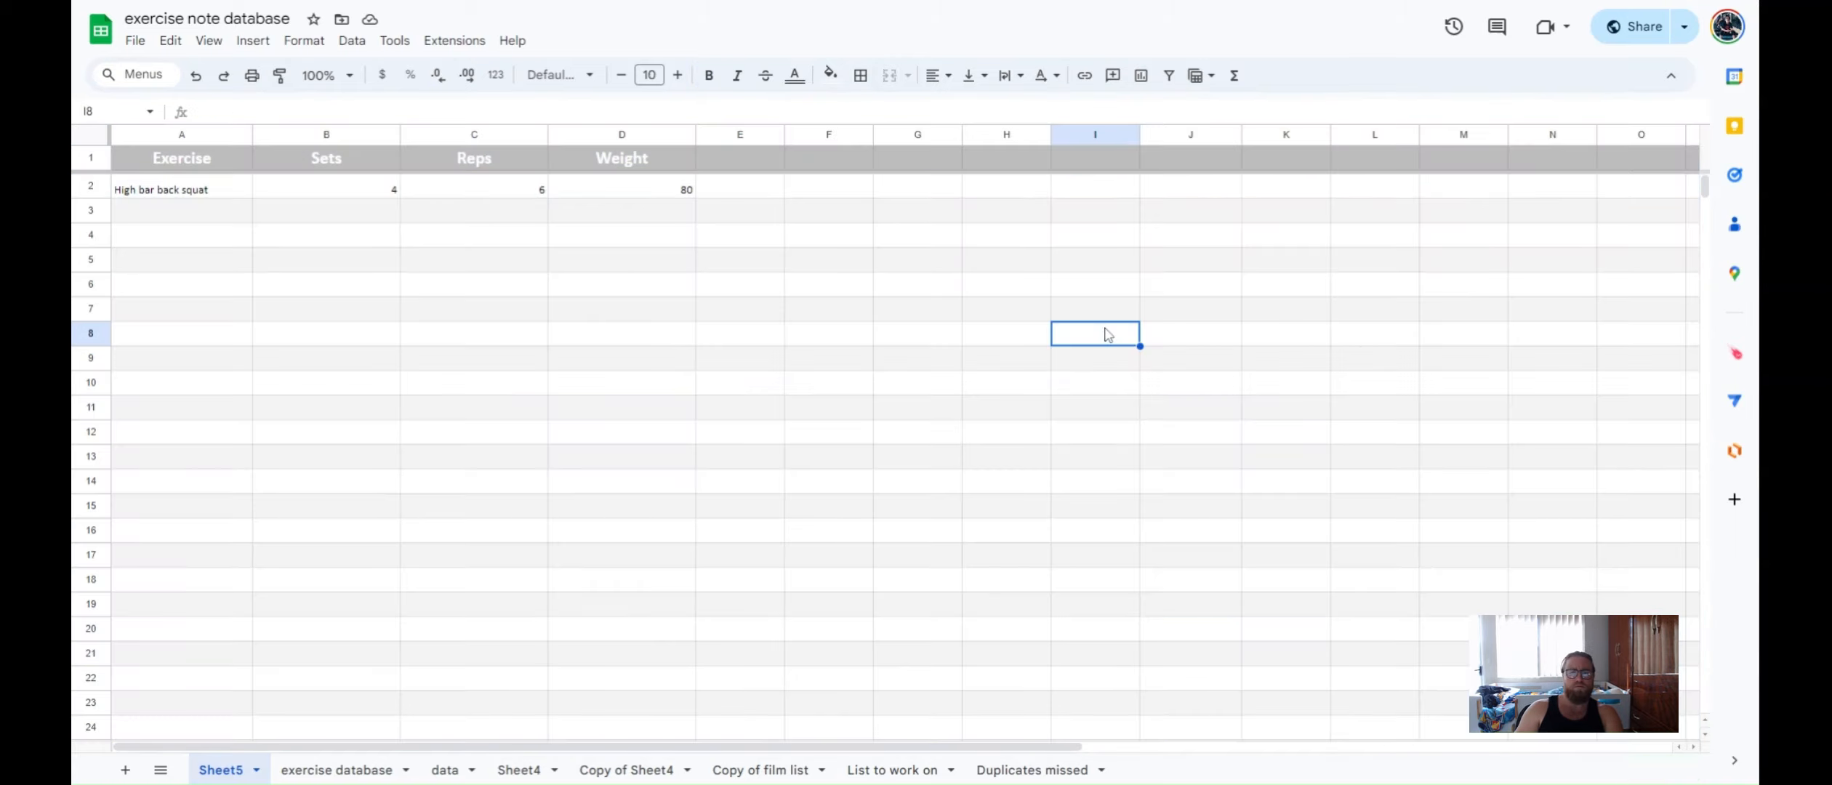